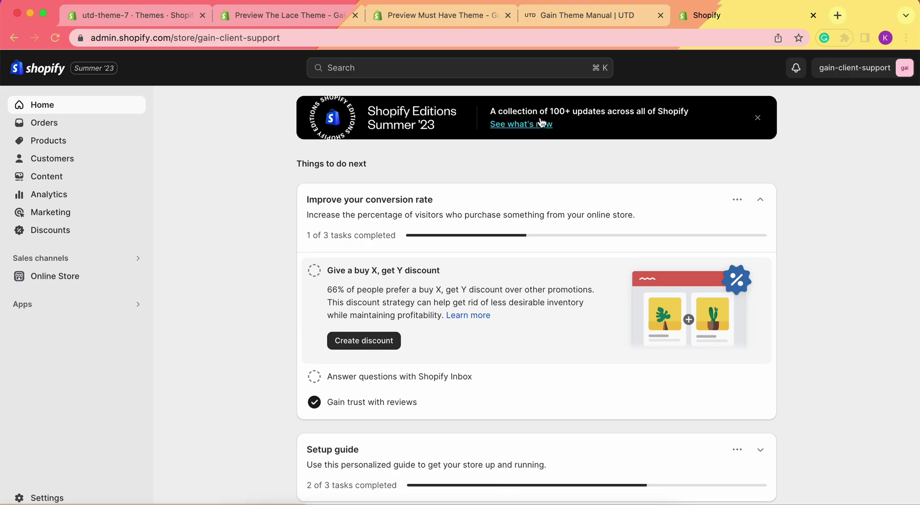
Switch to The Lace theme preview and examine the Dimensions table in the linen blazer's size guide.
click(324, 22)
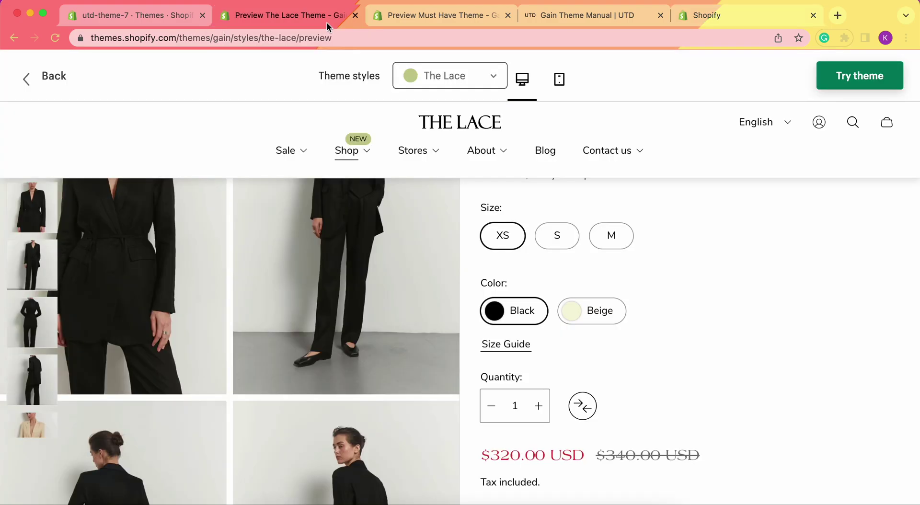
scroll(622, 222, up, 1)
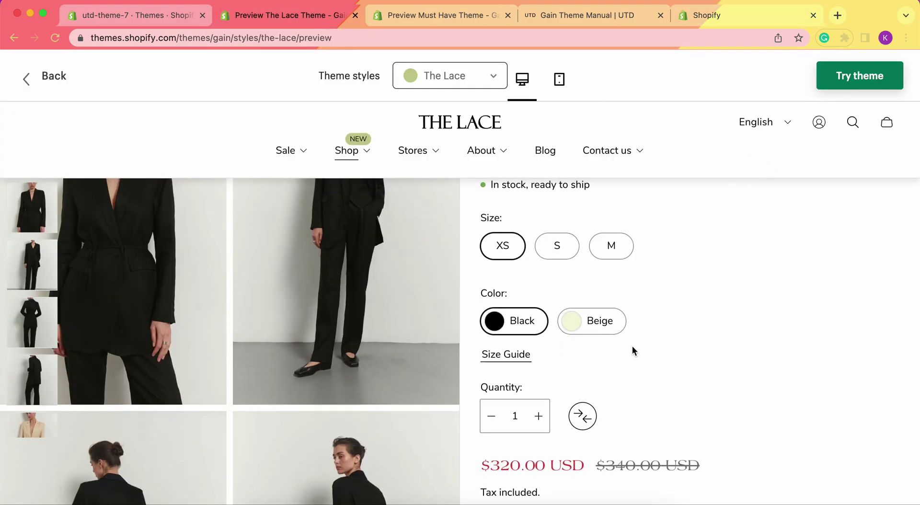
click(418, 150)
scroll(489, 249, up, 2)
scroll(610, 304, down, 2)
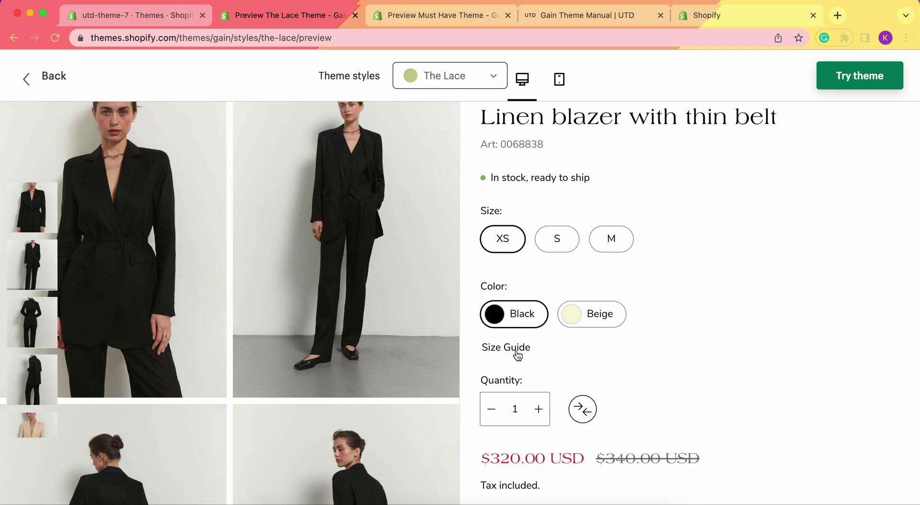
click(518, 355)
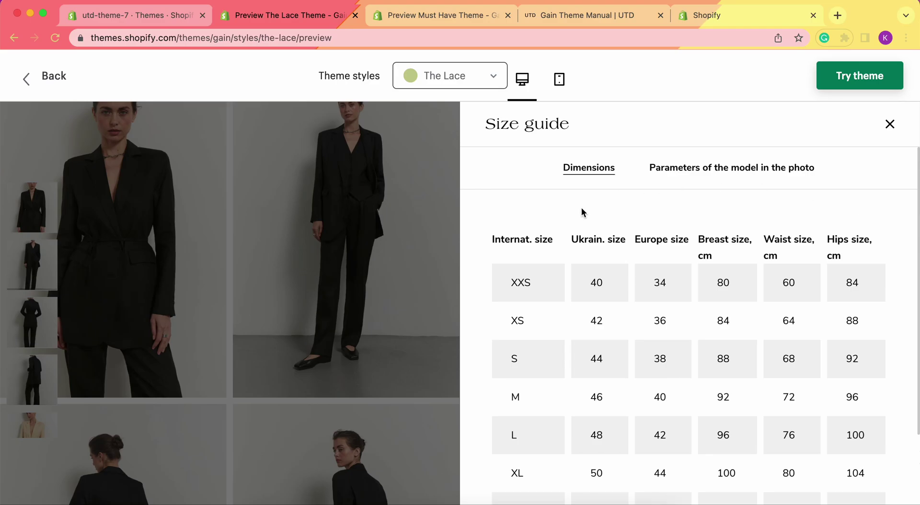
scroll(490, 343, down, 2)
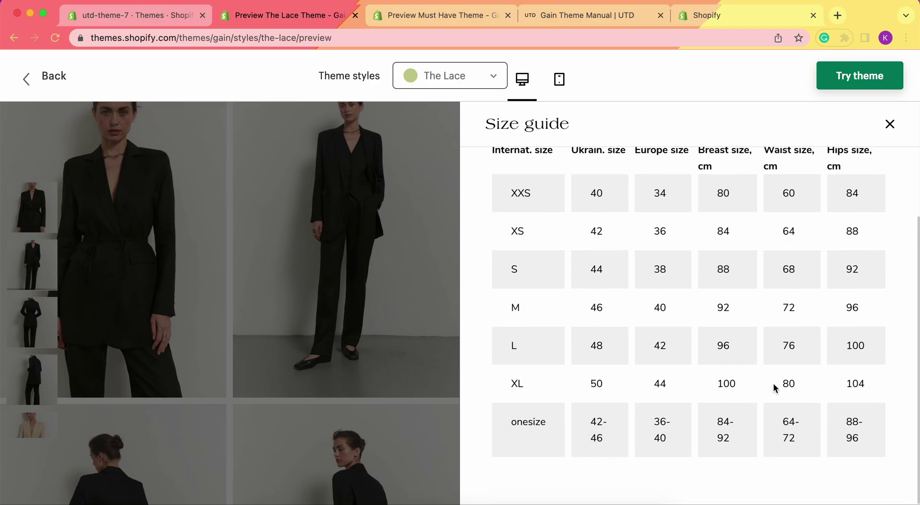
scroll(694, 373, up, 2)
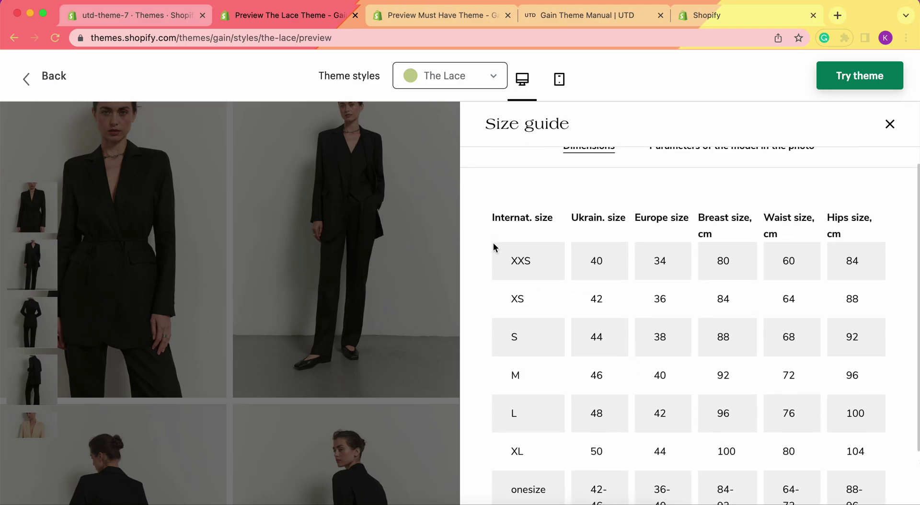
scroll(535, 338, down, 1)
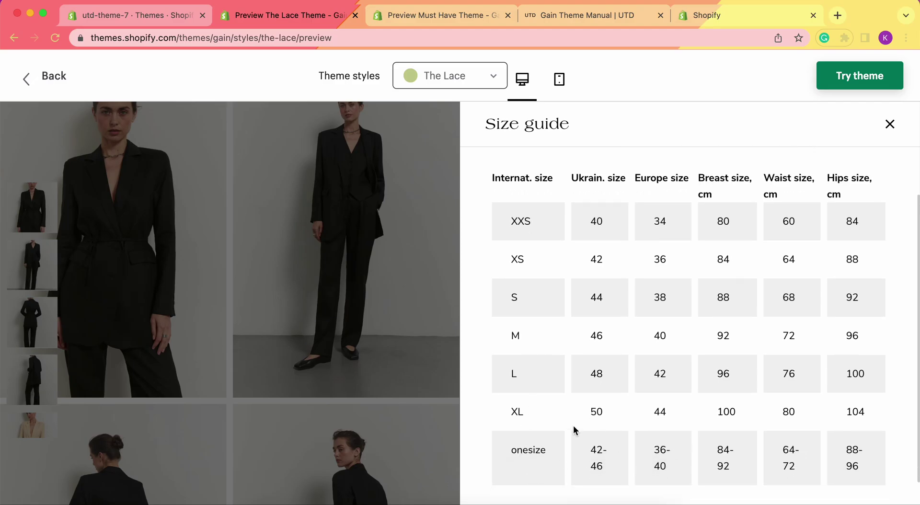
scroll(664, 230, up, 2)
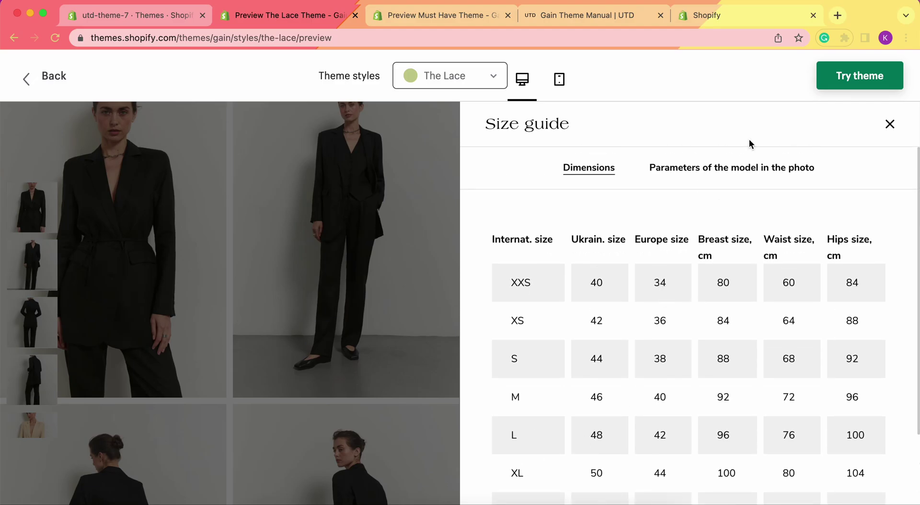
View the parameters of the model in the photo in the blazer's size guide, and close the guide.
click(697, 178)
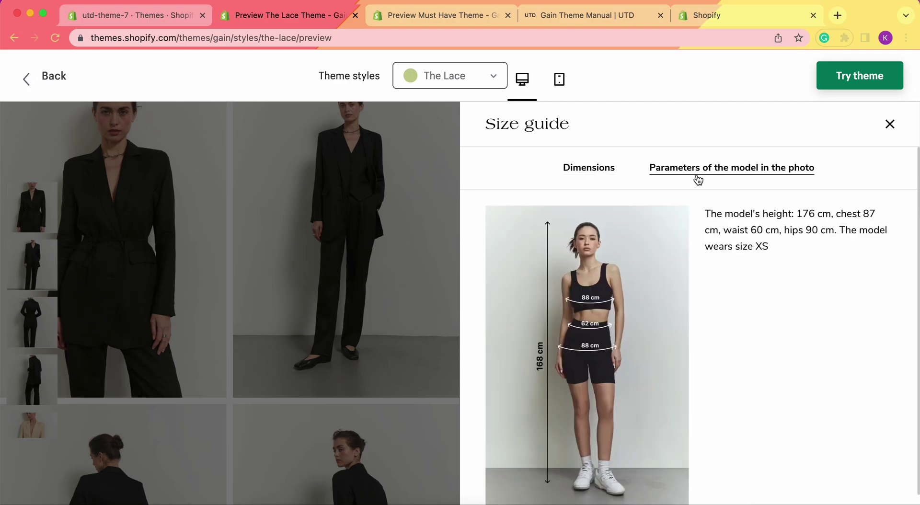
scroll(711, 292, down, 1)
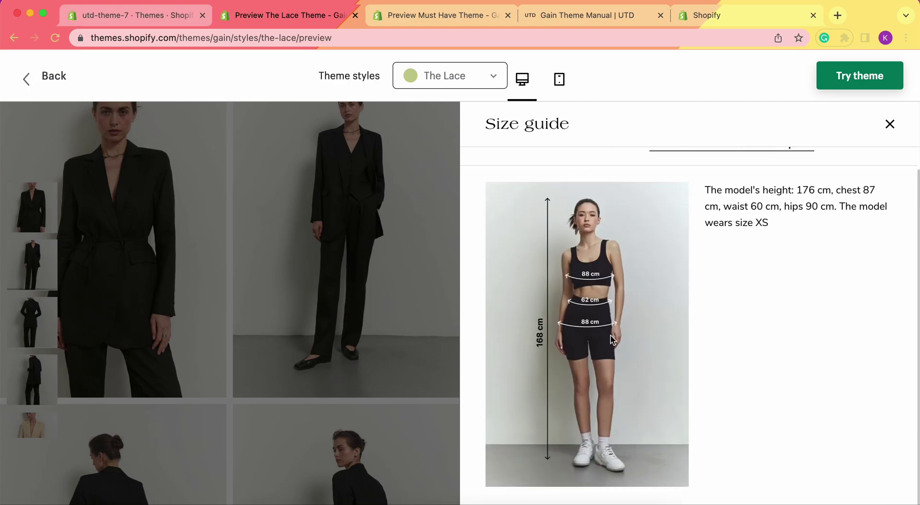
scroll(620, 280, up, 1)
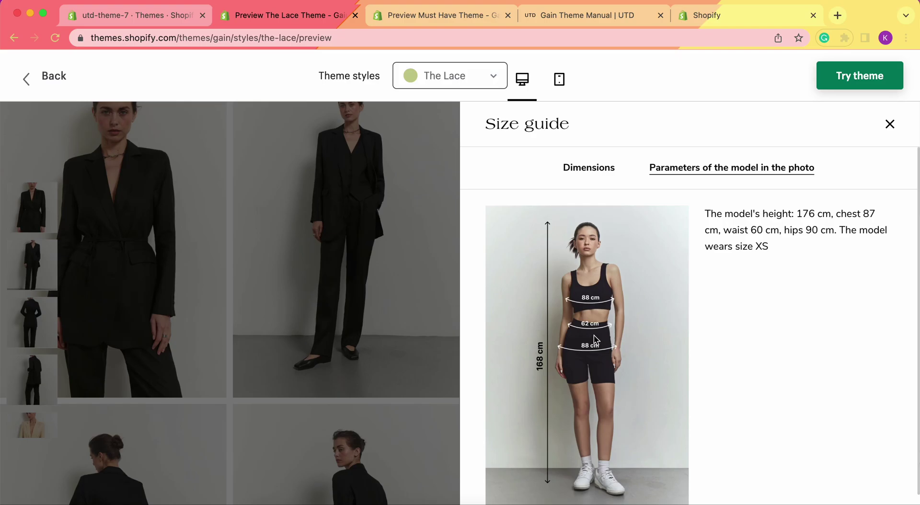
click(890, 126)
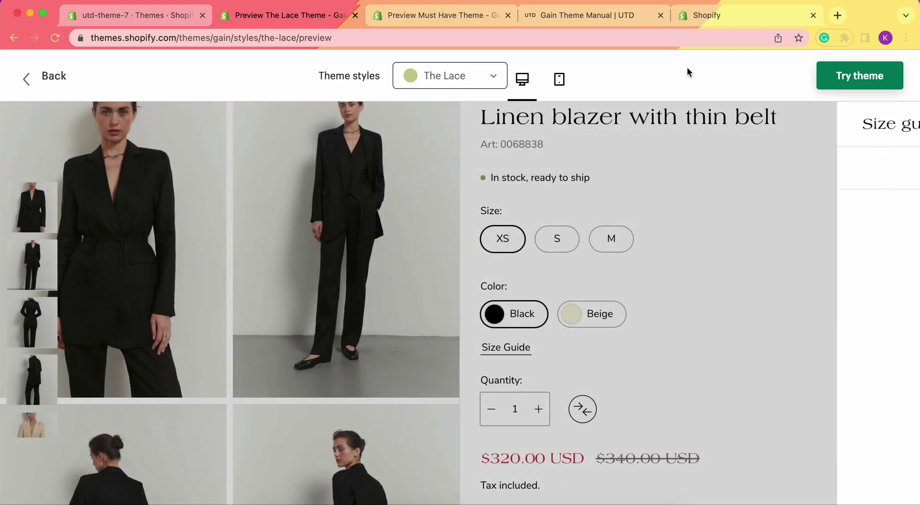
Switch to the Must Have theme preview and examine the Dimensions content in the chocolate linen shirt's size guide.
click(450, 18)
scroll(687, 319, up, 1)
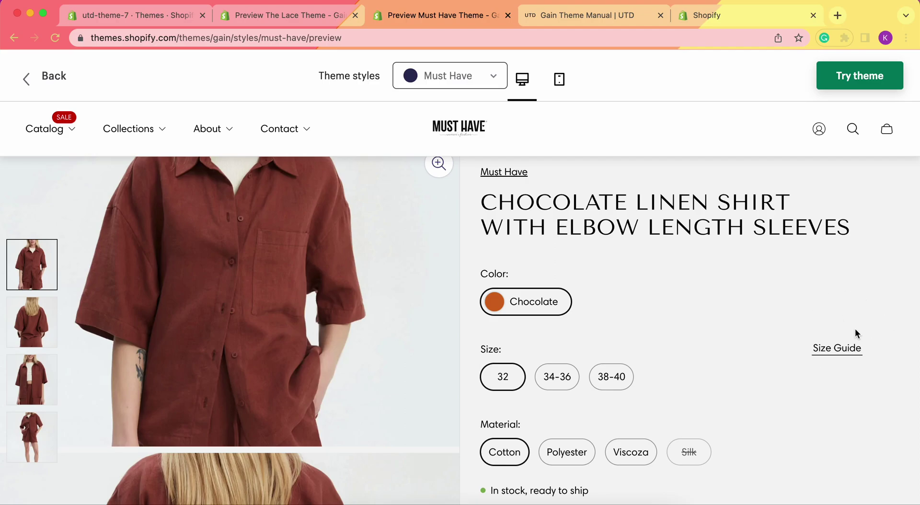
click(836, 348)
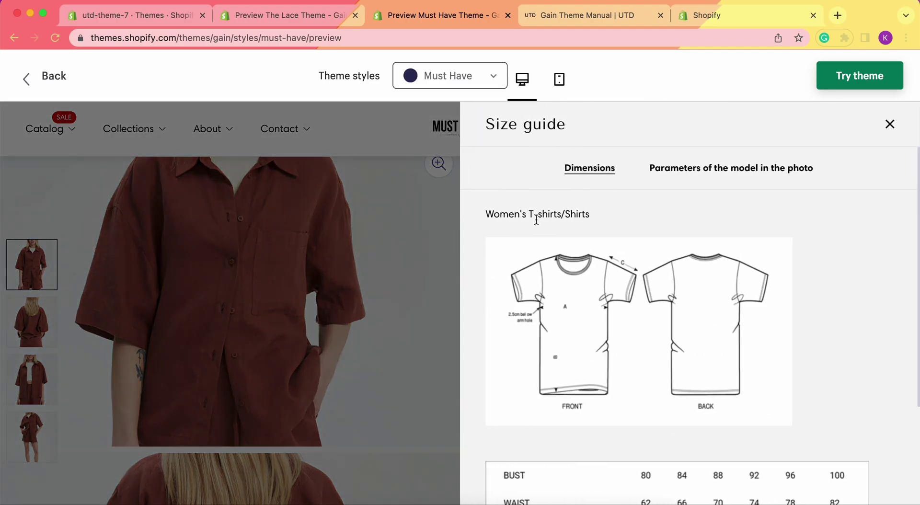
scroll(716, 228, down, 1)
scroll(716, 228, down, 1)
scroll(766, 201, up, 2)
scroll(531, 361, down, 2)
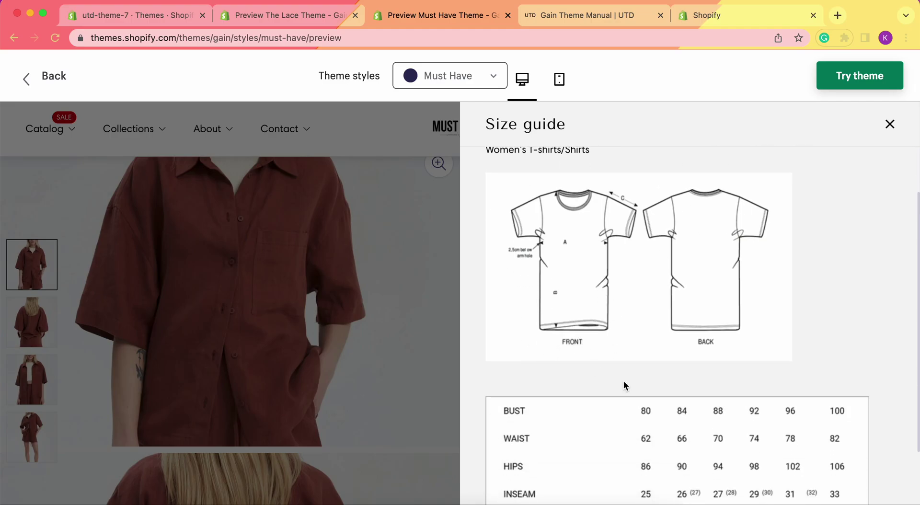
scroll(628, 435, down, 2)
scroll(628, 435, up, 3)
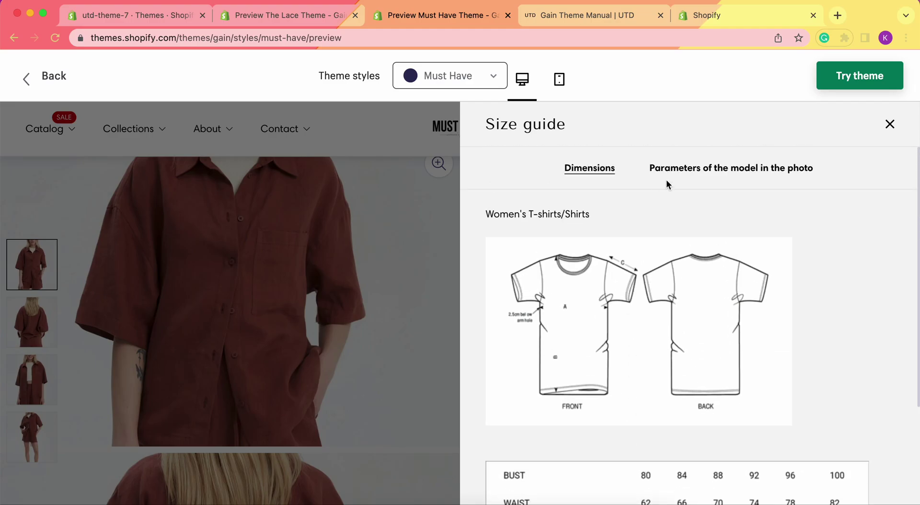
View the parameters of the model in the photo in the shirt's size guide, and close the guide.
click(686, 173)
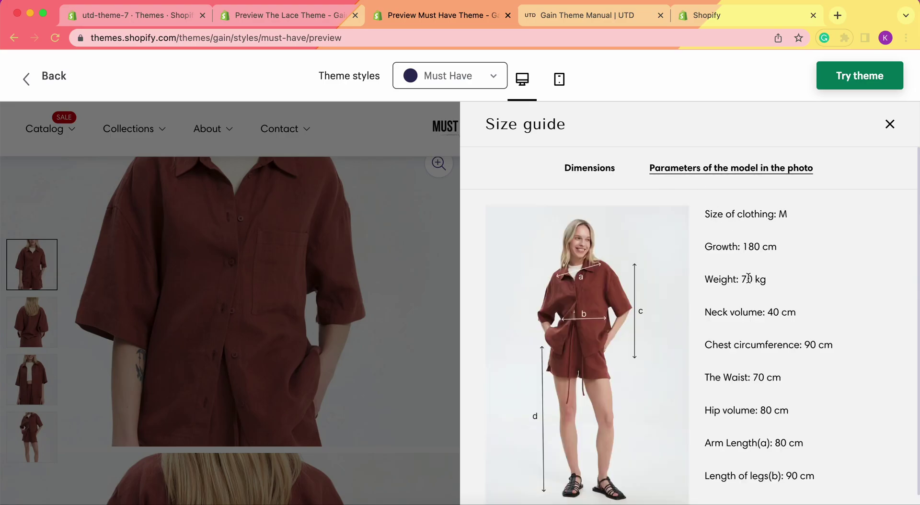
scroll(749, 279, down, 1)
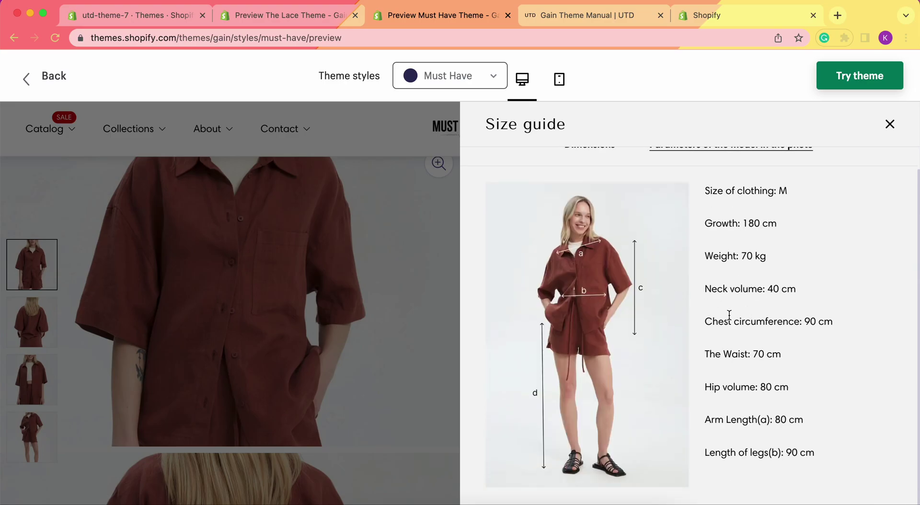
click(889, 124)
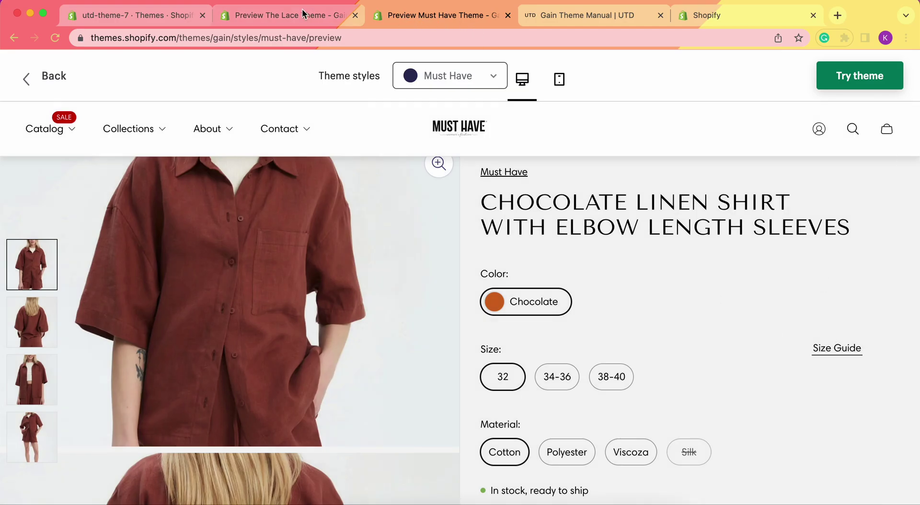
Compare the Size Guide link's placement on The Lace and Must Have product pages.
click(288, 15)
scroll(395, 199, down, 1)
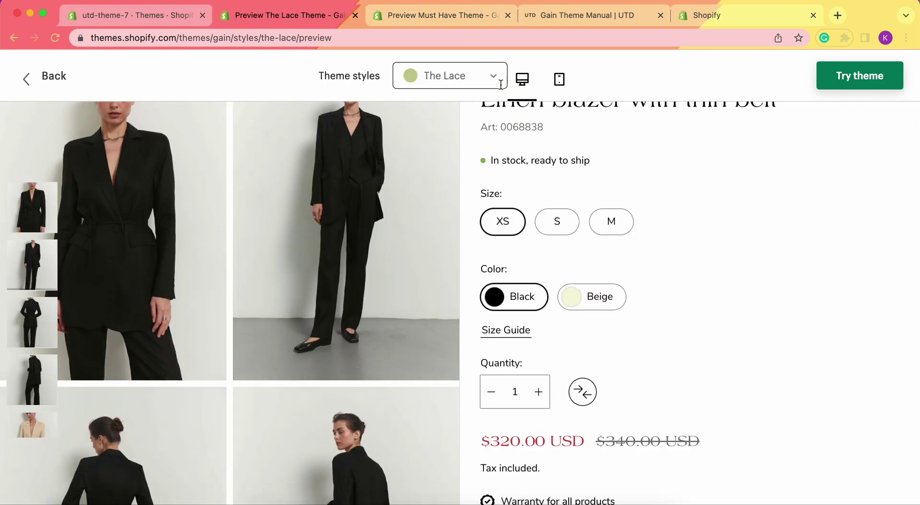
click(451, 19)
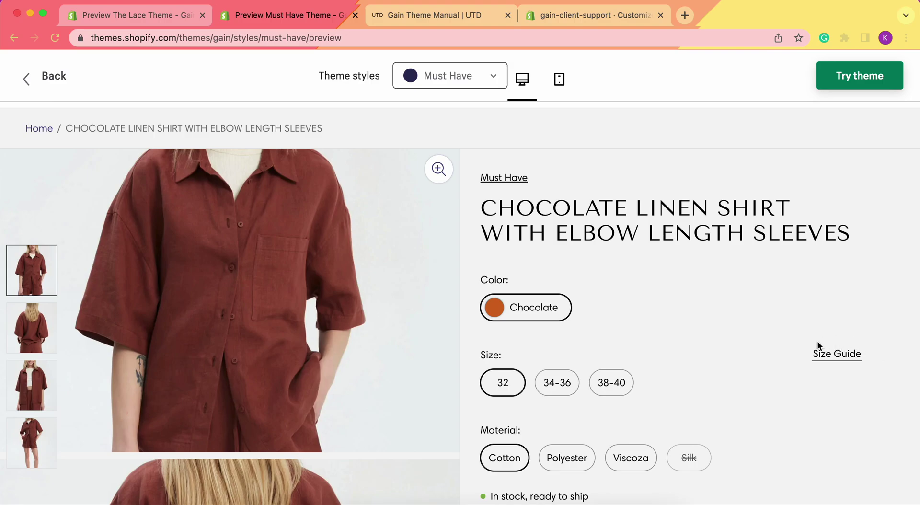
Open and close the size guide drawer repeatedly on the Must Have product page to check how it behaves.
click(832, 362)
click(884, 126)
click(853, 355)
click(911, 124)
click(829, 360)
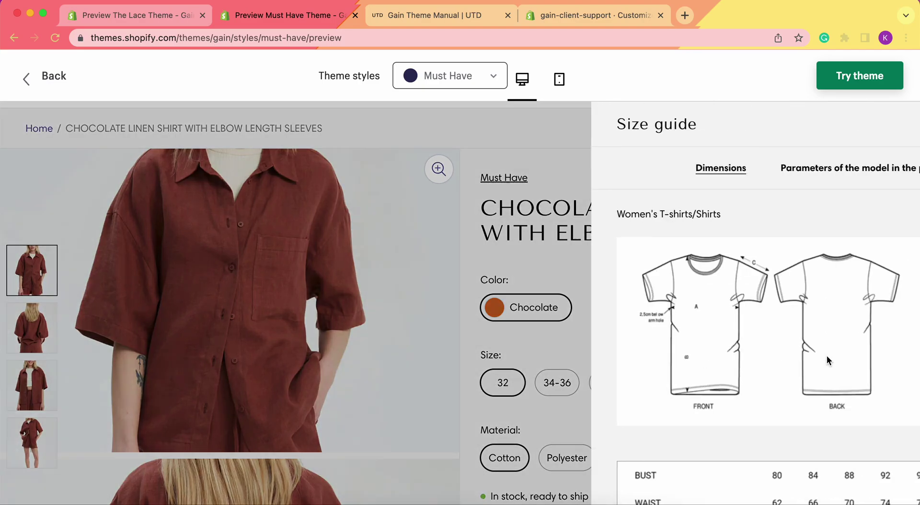
click(309, 172)
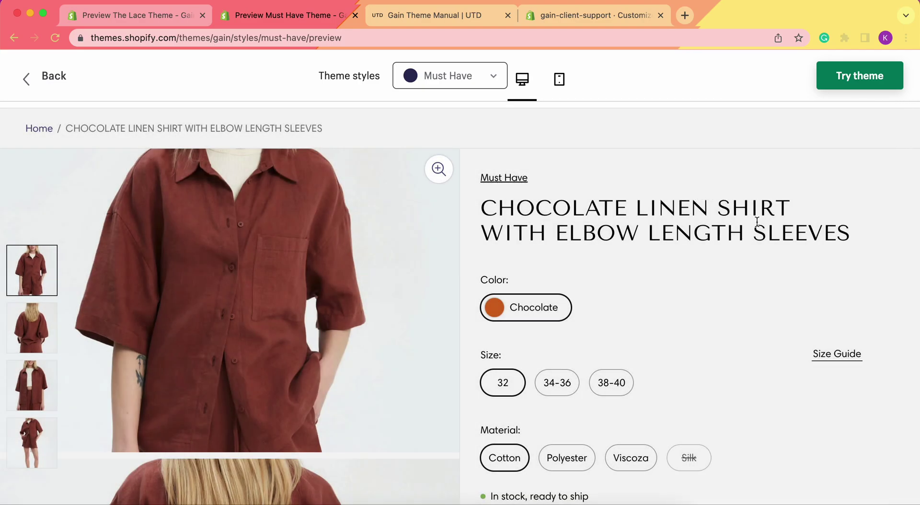
Examine the shirt diagram and the measurement table in the Must Have size guide, and close the guide.
click(837, 353)
scroll(563, 326, down, 4)
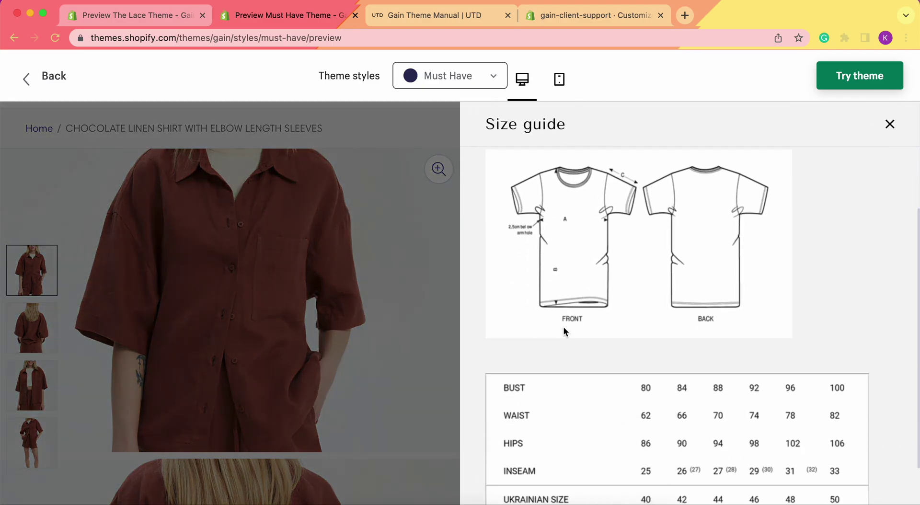
scroll(597, 266, up, 4)
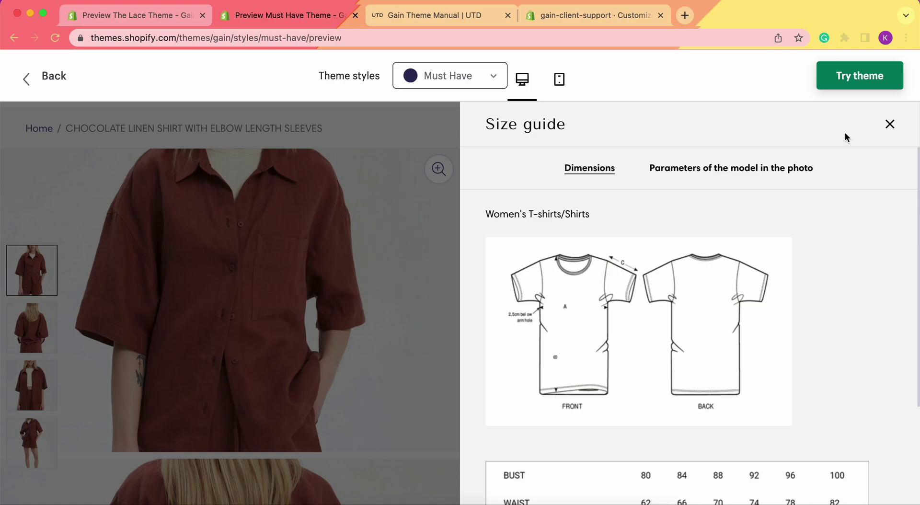
click(889, 128)
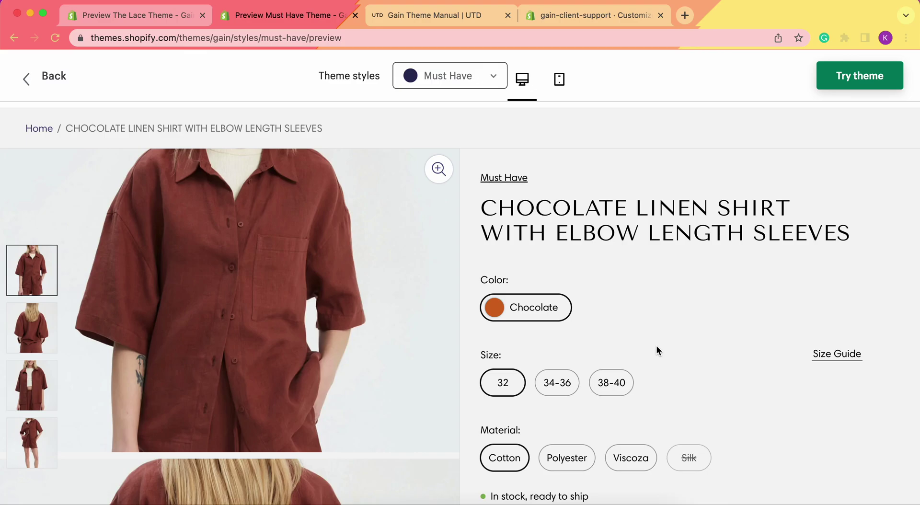
click(836, 354)
scroll(687, 320, down, 4)
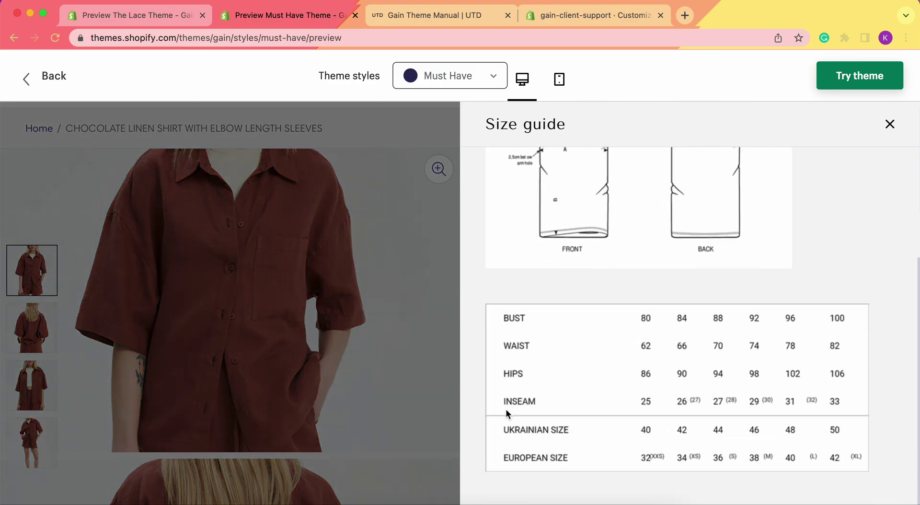
click(890, 124)
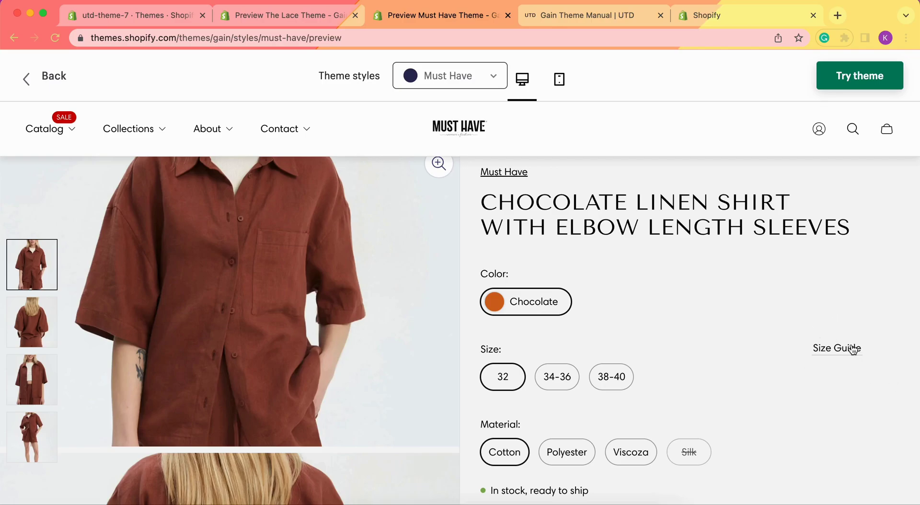
Switch to the Gain Theme Manual and read the size guide settings and the instructions for the size guide page metafield.
click(621, 19)
scroll(616, 174, up, 7)
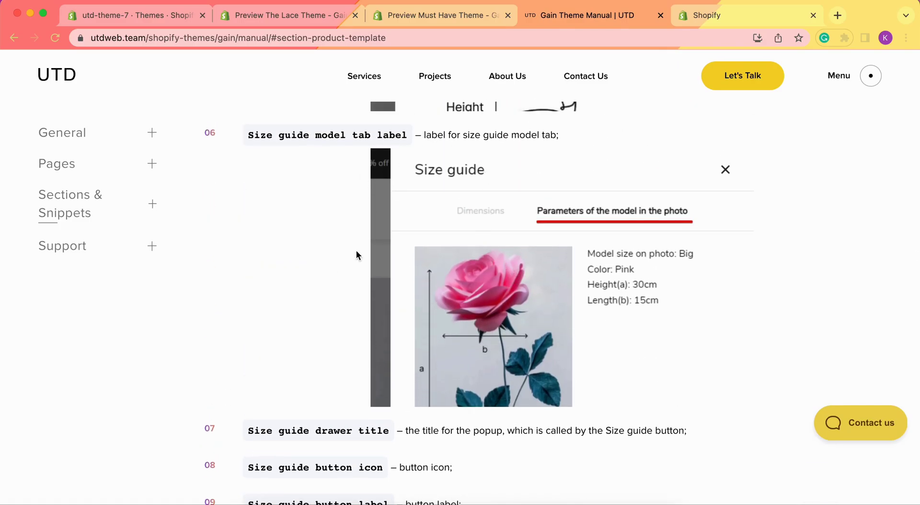
scroll(602, 225, down, 1)
scroll(602, 225, down, 7)
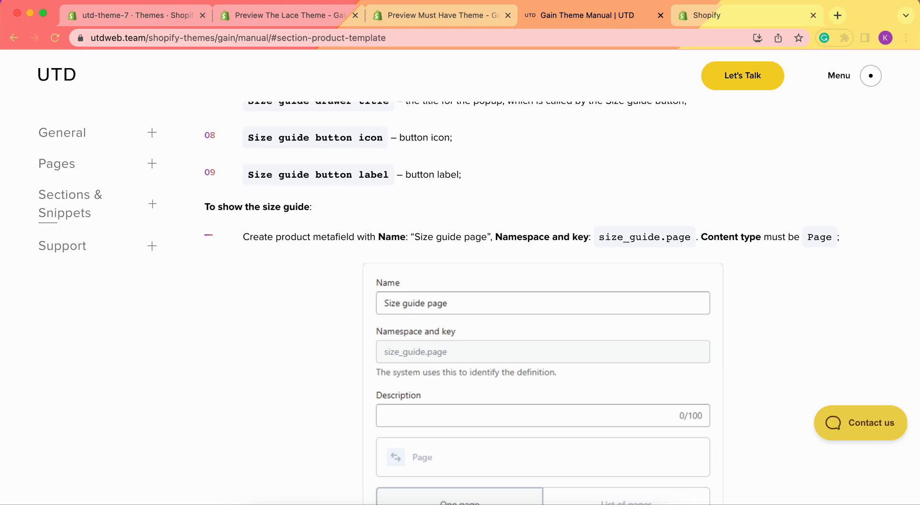
Switch to the Shopify admin and open the product metafield definitions in the store's custom data settings.
click(690, 16)
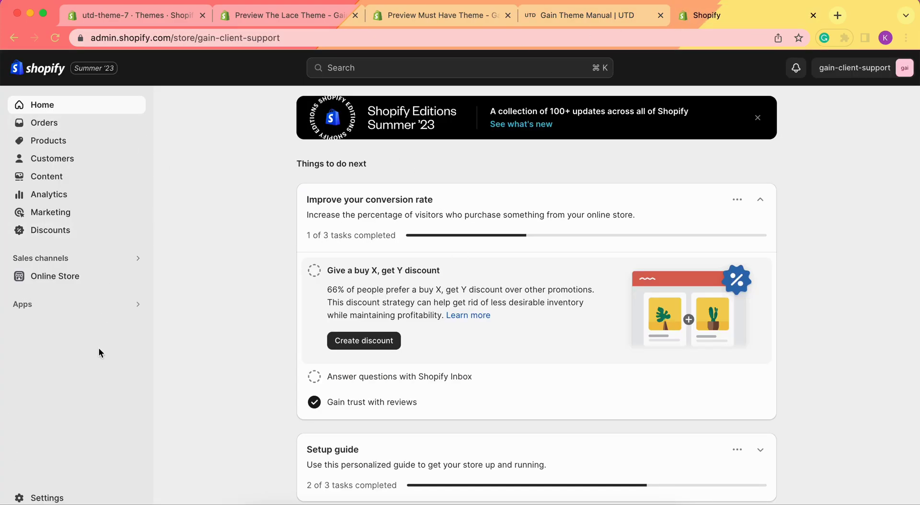
click(47, 497)
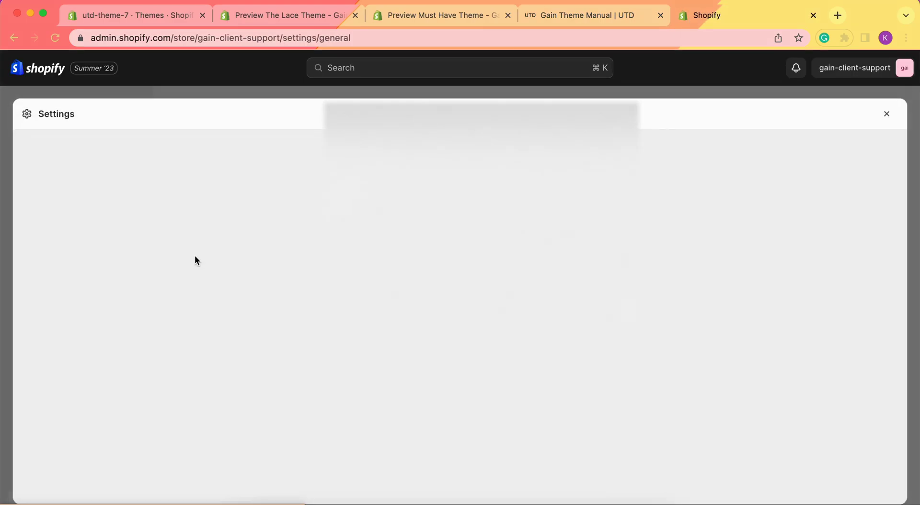
scroll(195, 261, down, 5)
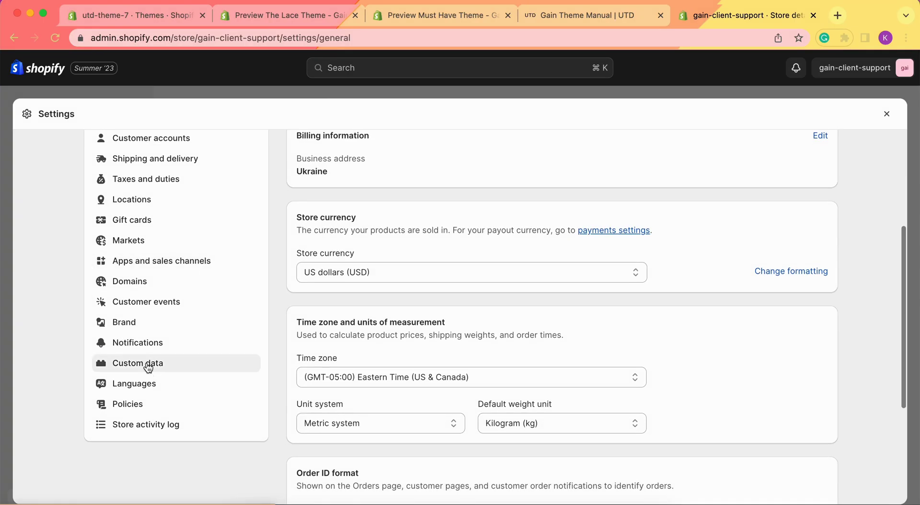
click(148, 367)
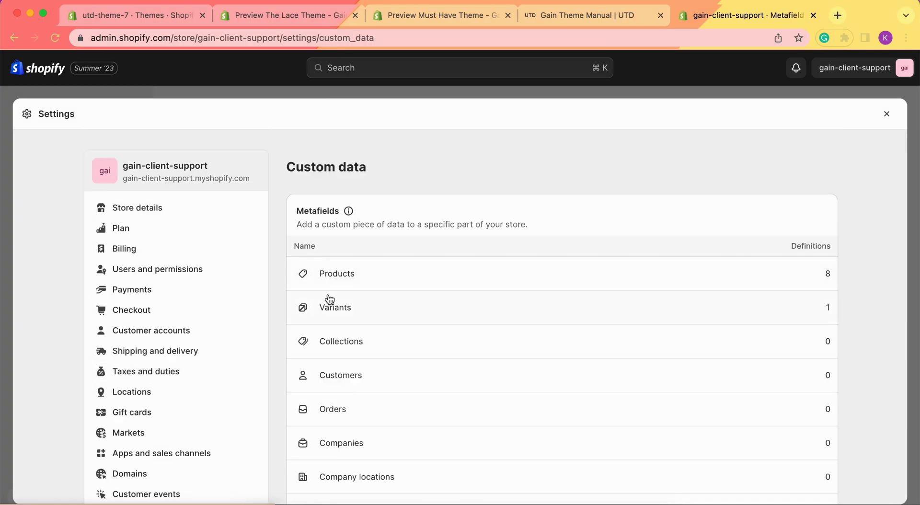
click(433, 282)
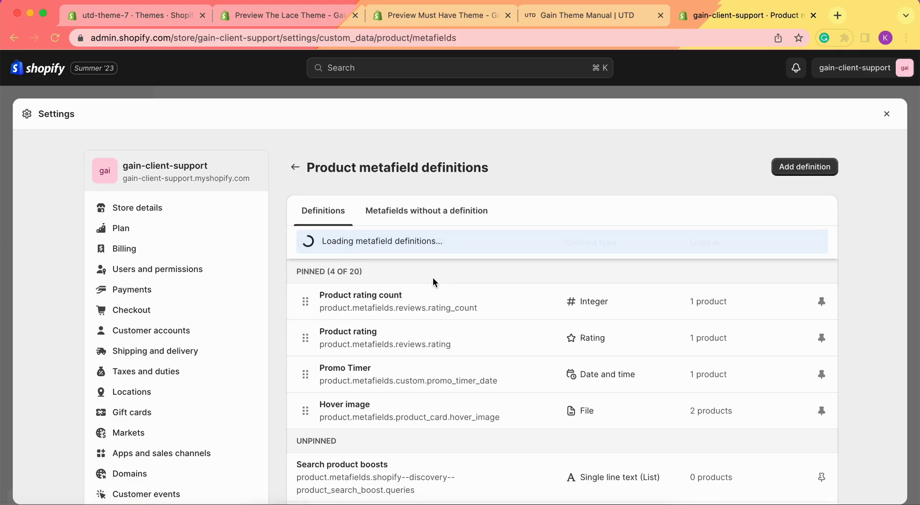
Add a product metafield definition named "Size guide page", consulting the Gain Theme Manual for the required details.
click(797, 169)
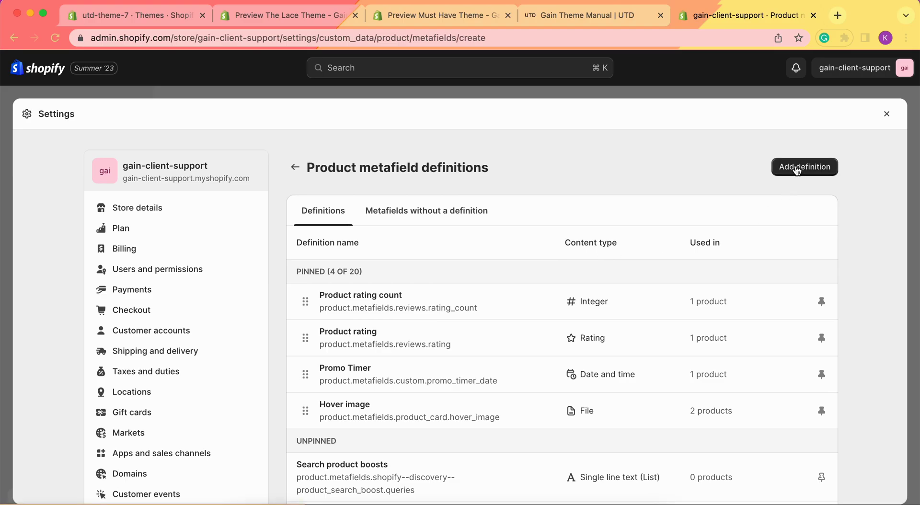
click(602, 16)
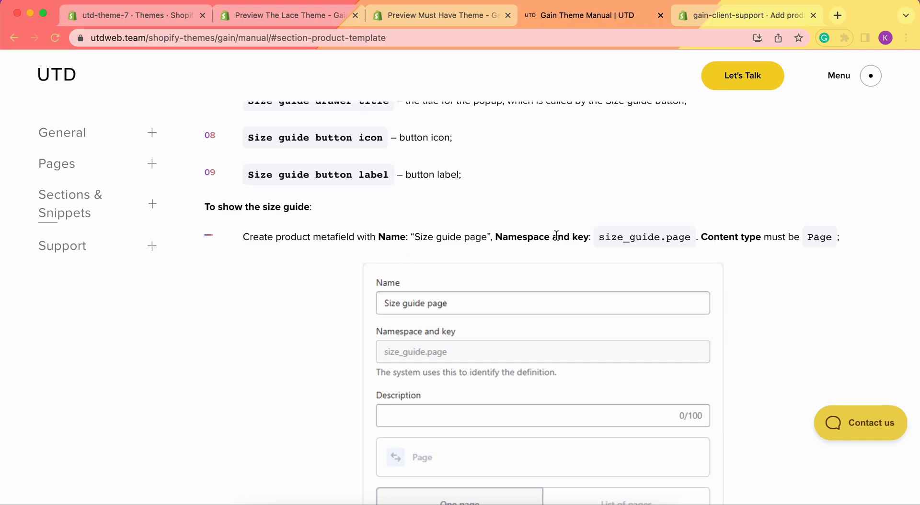
drag(601, 239, 698, 237)
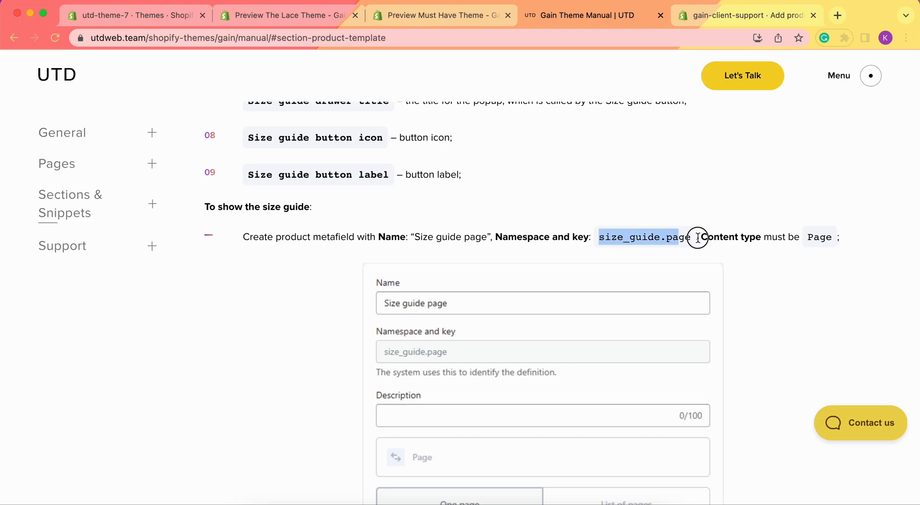
click(743, 16)
click(392, 234)
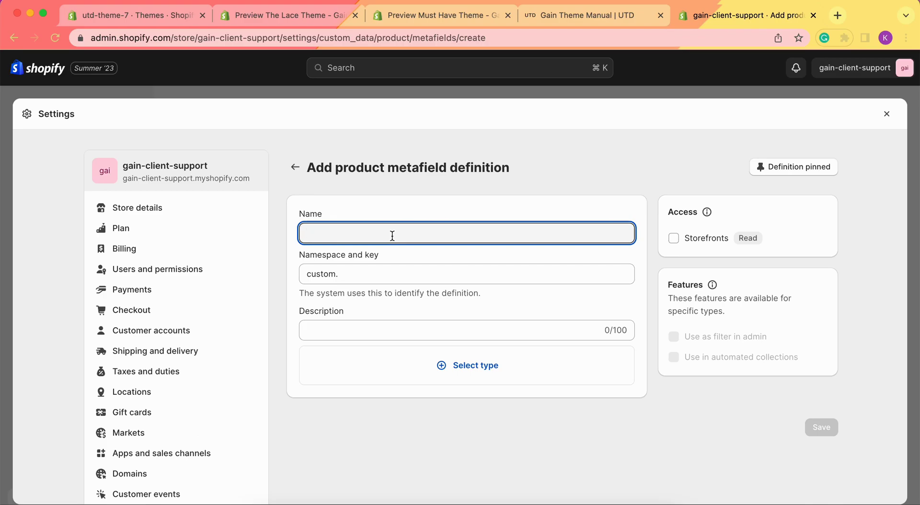
text(Size guide pa)
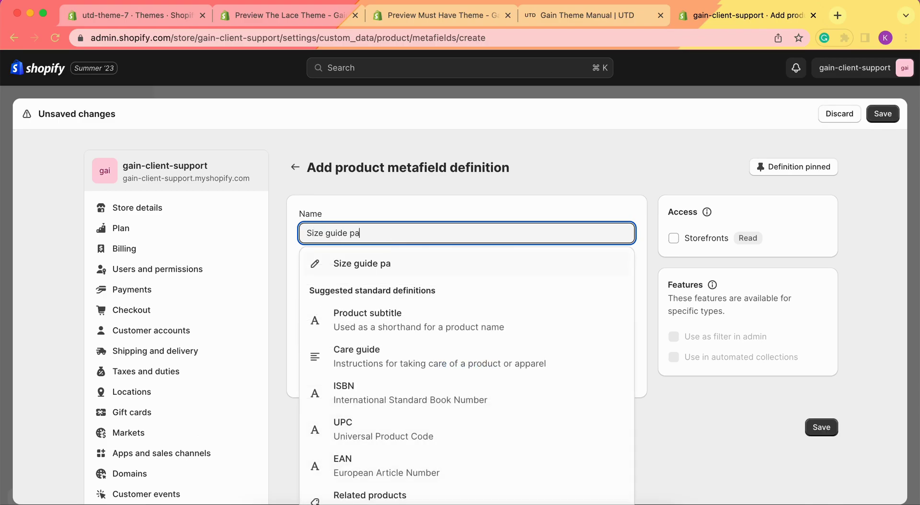
text(ge)
click(330, 269)
Set the definition's namespace and key to size_guide.page and check it against the Gain Theme Manual.
click(394, 274)
triple_click(442, 280)
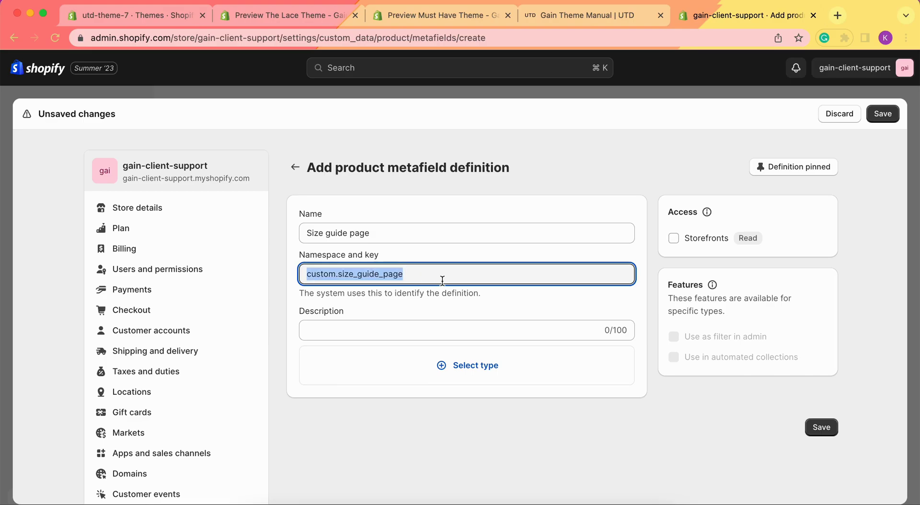
text(size_guide_page)
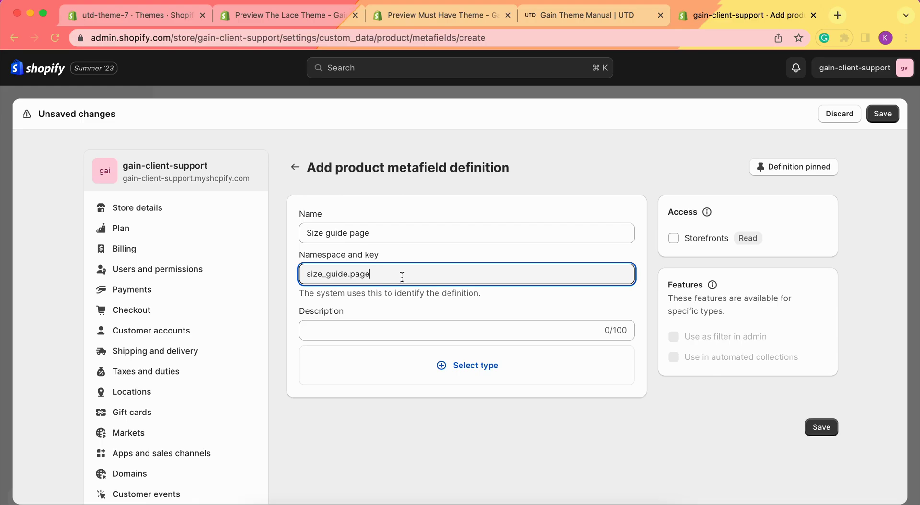
click(583, 13)
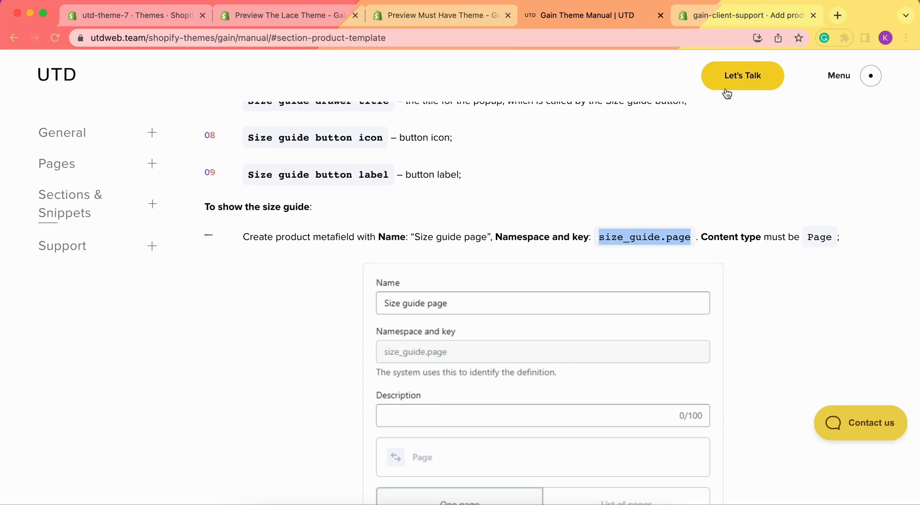
click(708, 19)
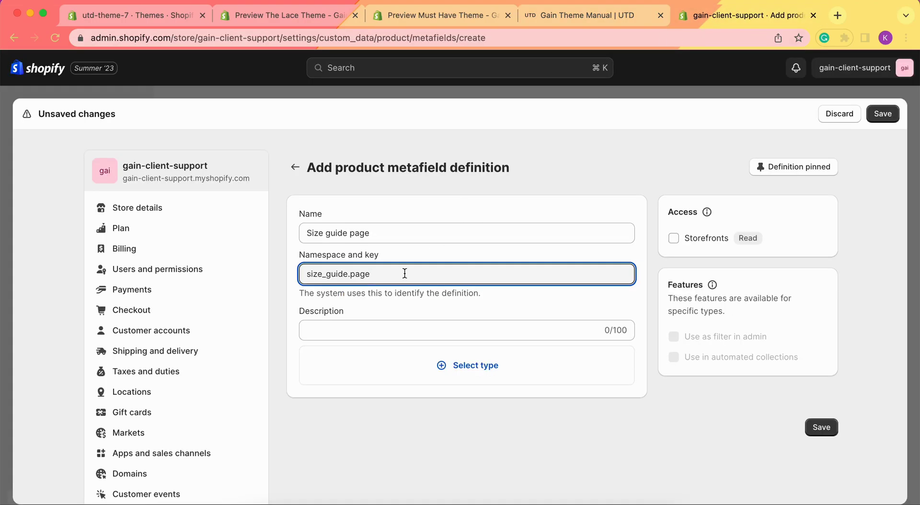
Set the Size guide page metafield's type to Page with one page, and save the definition.
scroll(432, 288, down, 2)
click(469, 316)
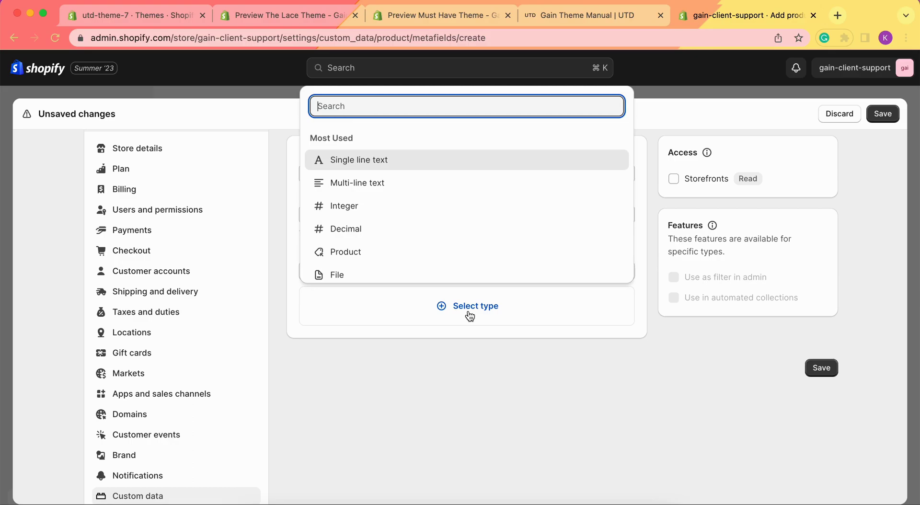
text(page)
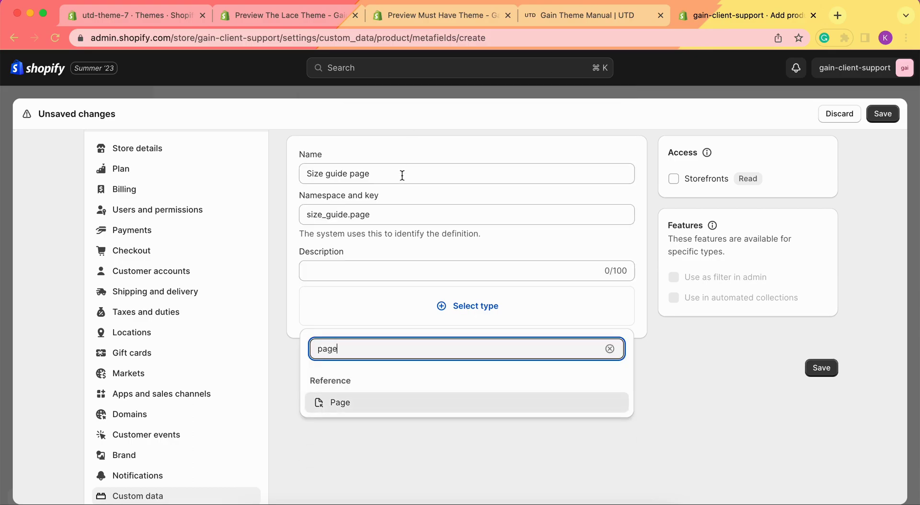
click(352, 405)
click(453, 416)
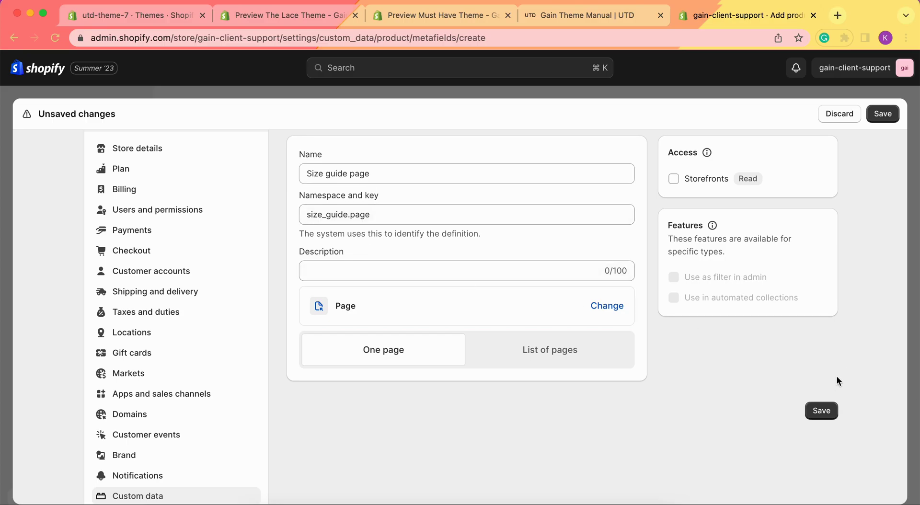
click(823, 410)
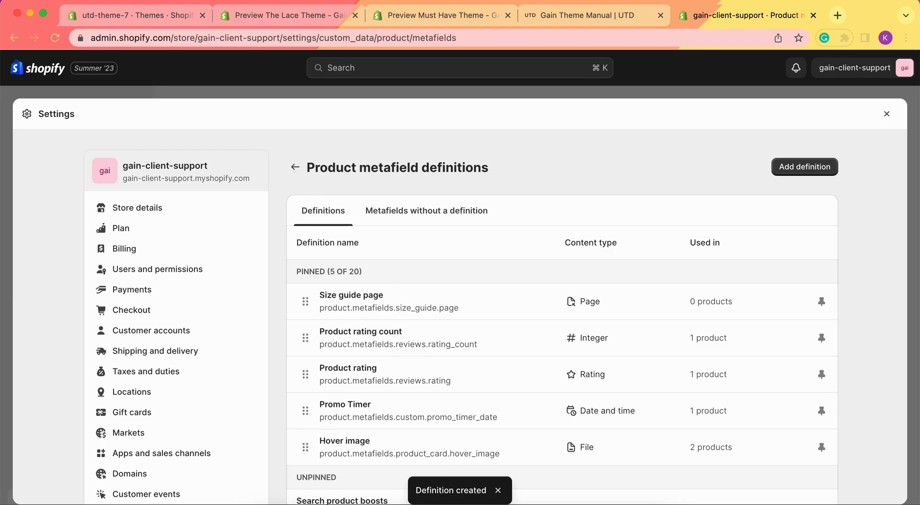
Switch to The Lace preview, examine the Dimensions and model parameters views of the blazer's size guide, and close it.
click(318, 19)
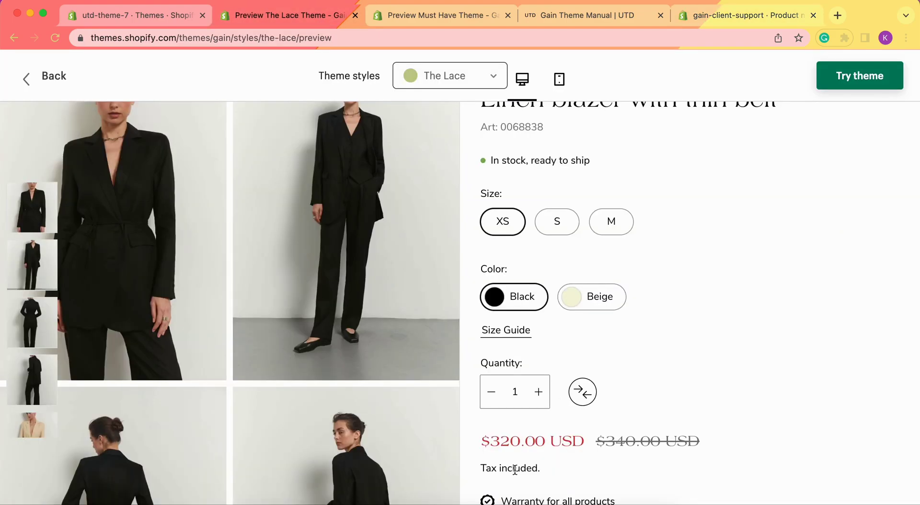
click(508, 335)
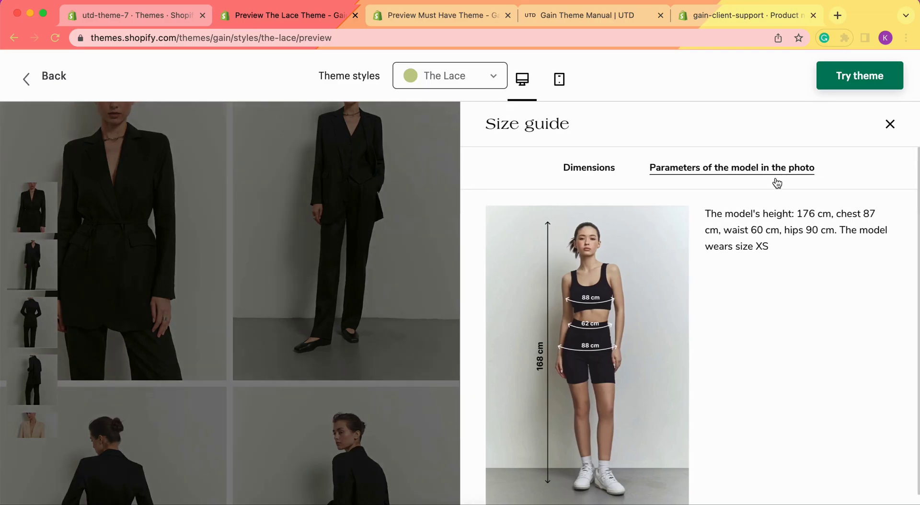
click(591, 168)
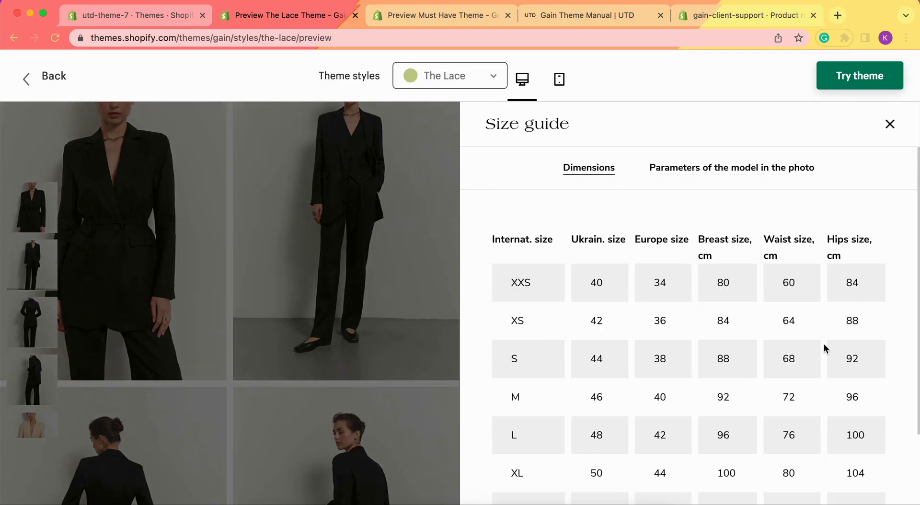
click(735, 170)
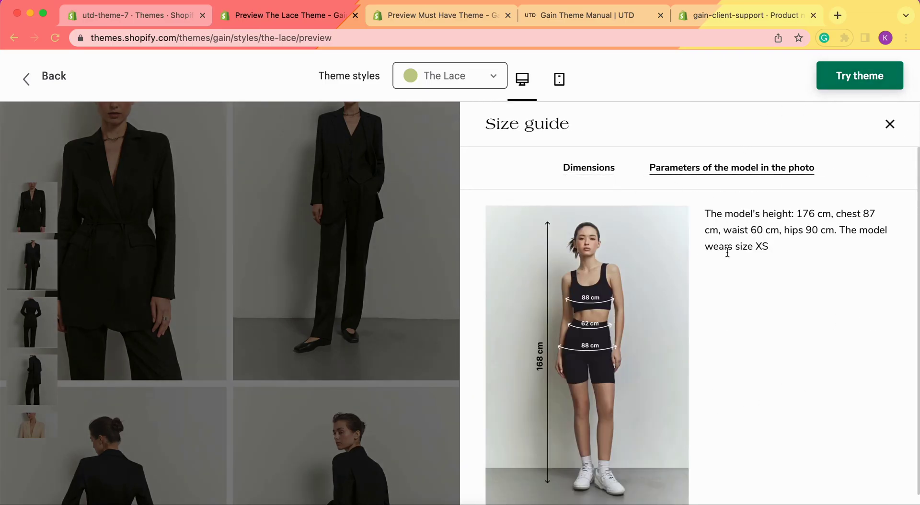
triple_click(731, 206)
click(732, 225)
click(889, 125)
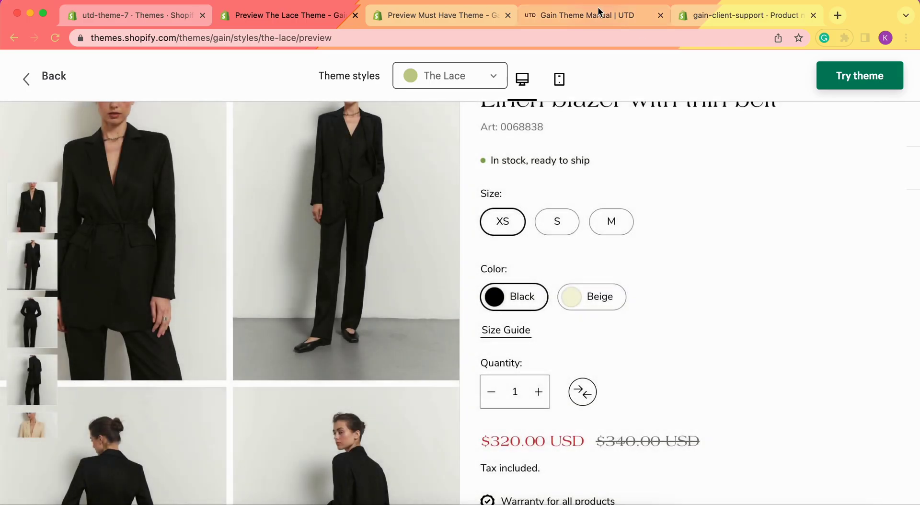
Switch to the Gain Theme Manual and read the instructions for the size guide model image and model info metafields.
click(600, 11)
scroll(580, 304, down, 10)
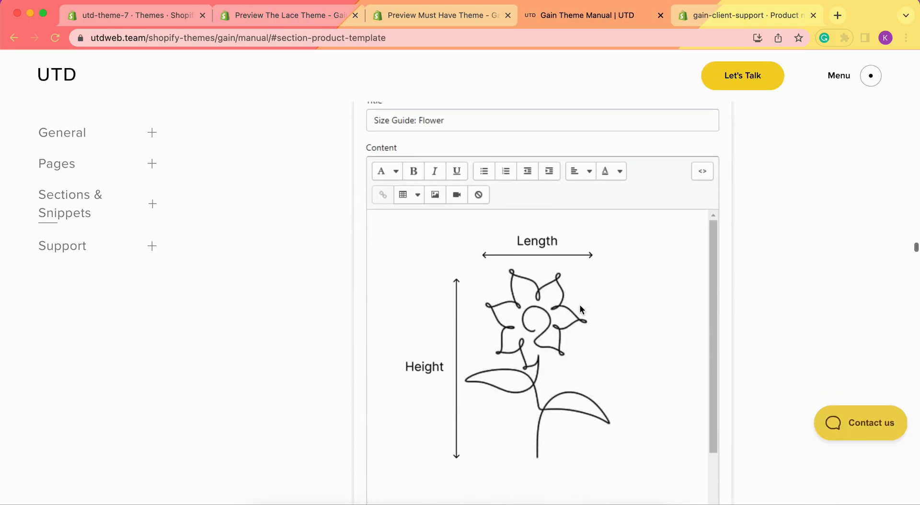
scroll(579, 304, down, 15)
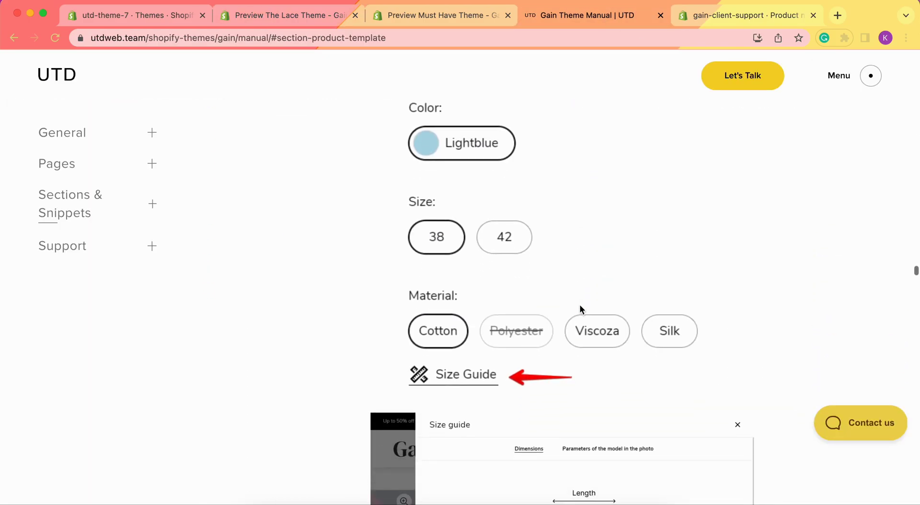
scroll(580, 306, down, 8)
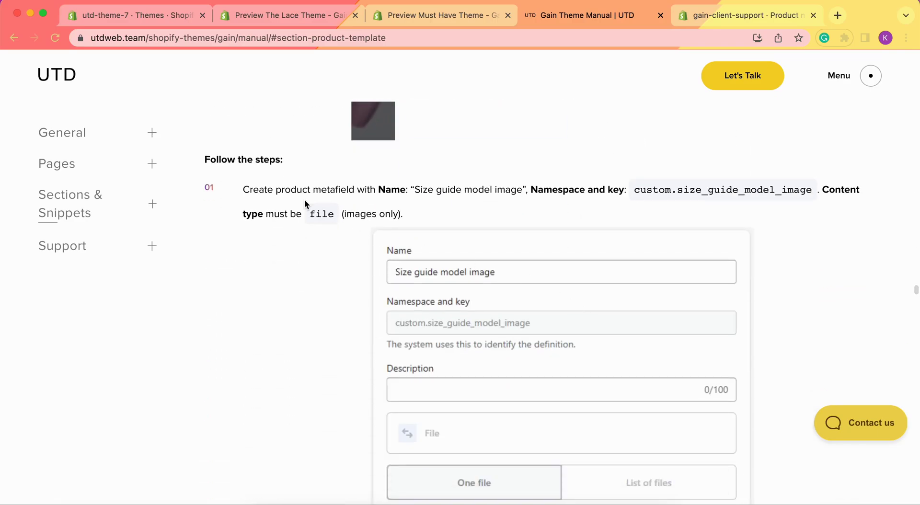
scroll(278, 192, down, 1)
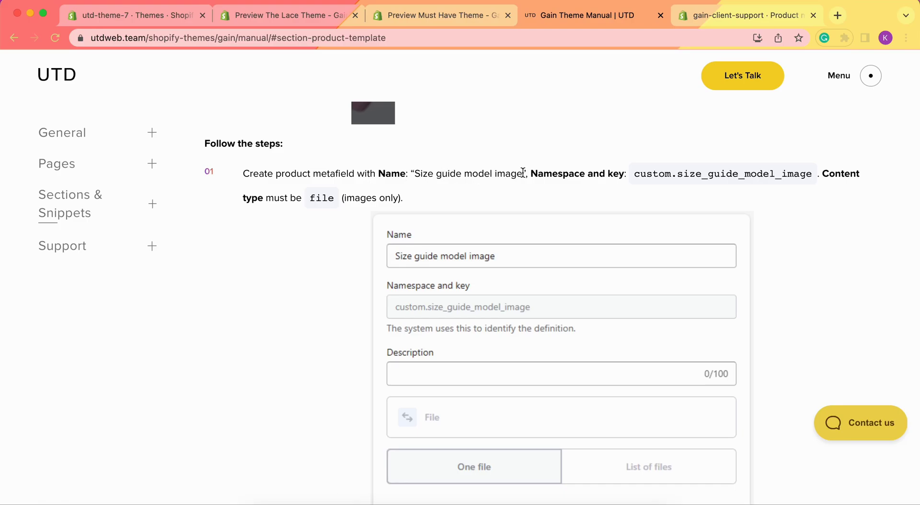
scroll(522, 171, down, 7)
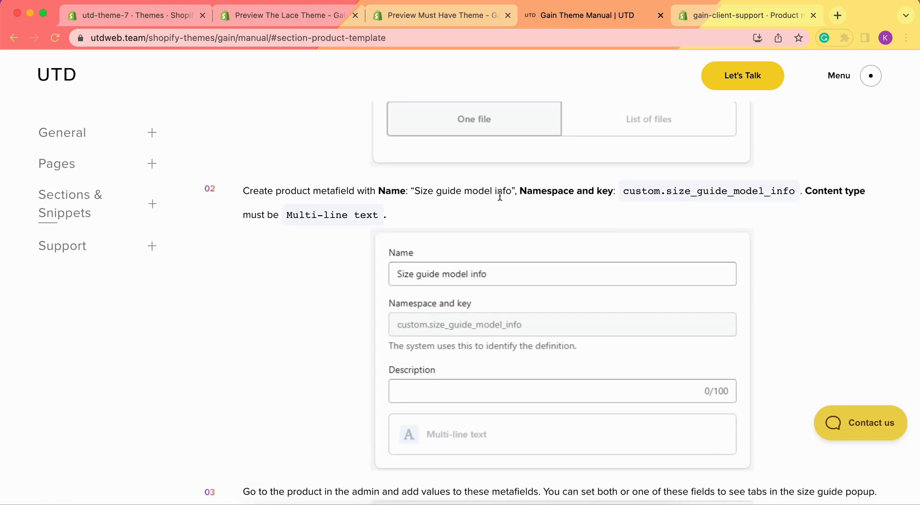
scroll(510, 195, up, 8)
scroll(511, 195, down, 1)
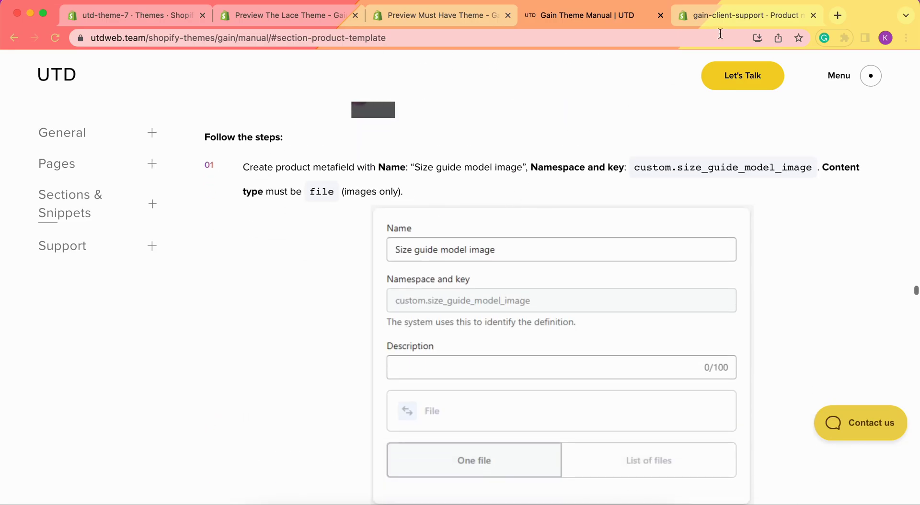
Add another product metafield definition in the Shopify admin, using the name "Size guide model image" copied from the Gain Theme Manual.
click(754, 15)
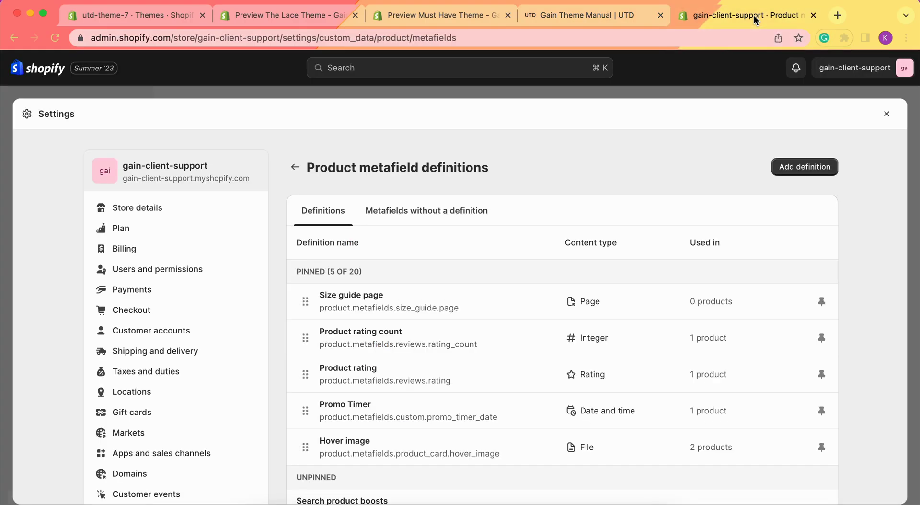
click(788, 167)
click(563, 17)
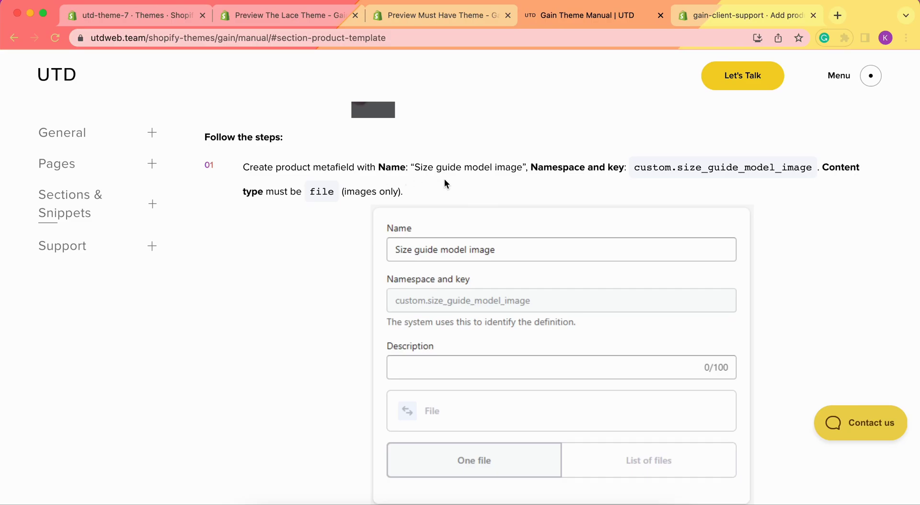
drag(415, 167, 523, 176)
key(super+c)
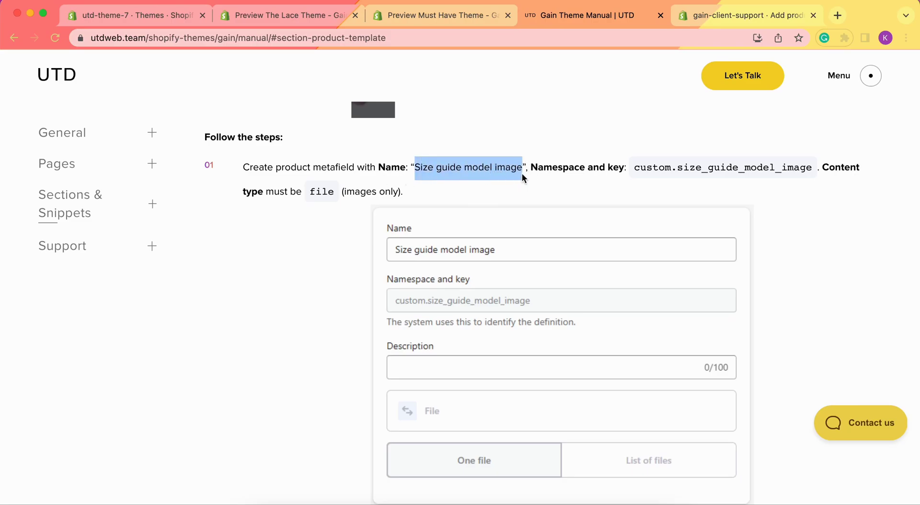
click(719, 34)
click(711, 19)
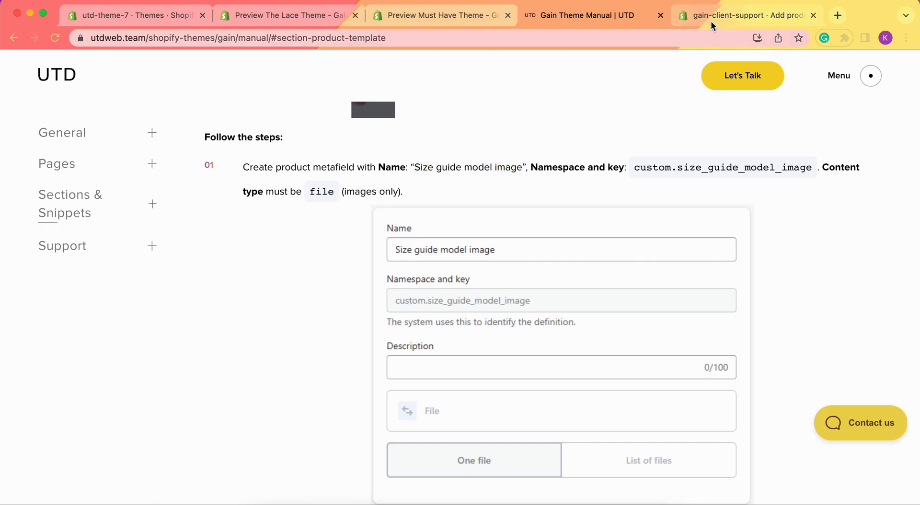
click(415, 235)
key(super+v)
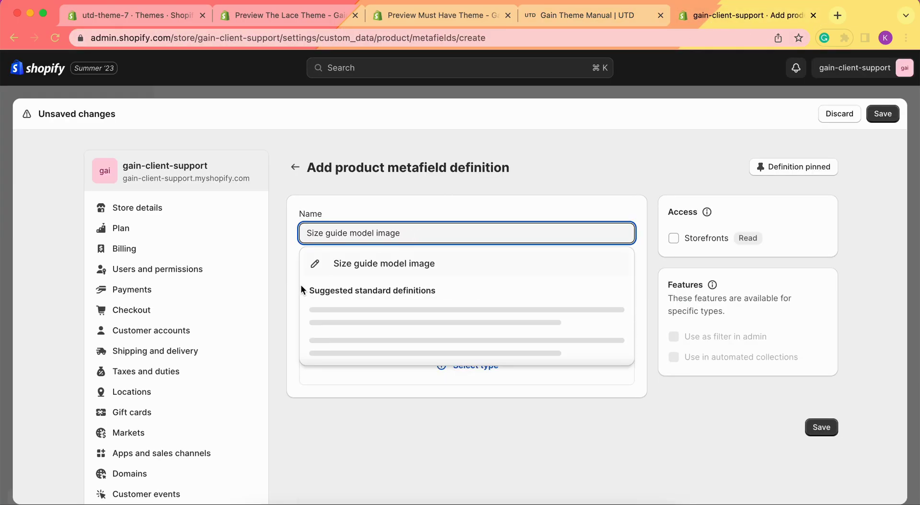
click(343, 263)
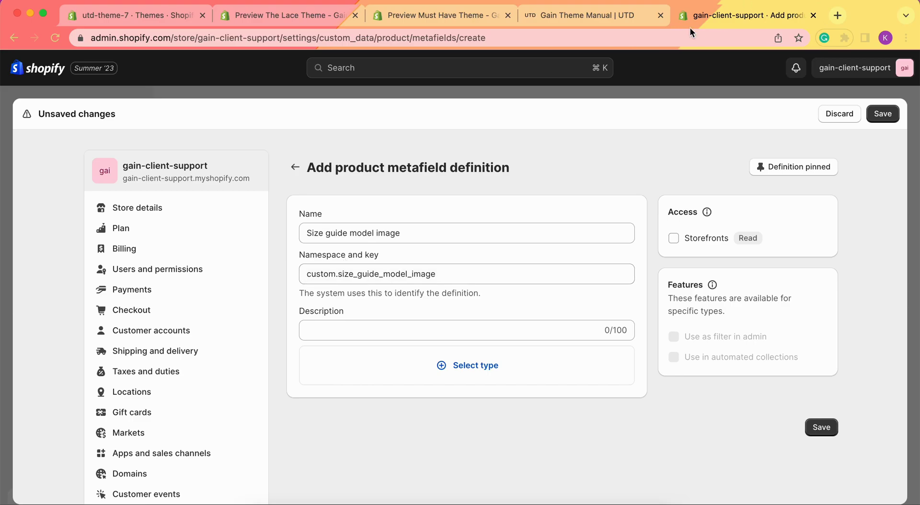
Set the model image definition's namespace and key to custom.size_guide_model_image, copied from the Gain Theme Manual.
click(615, 16)
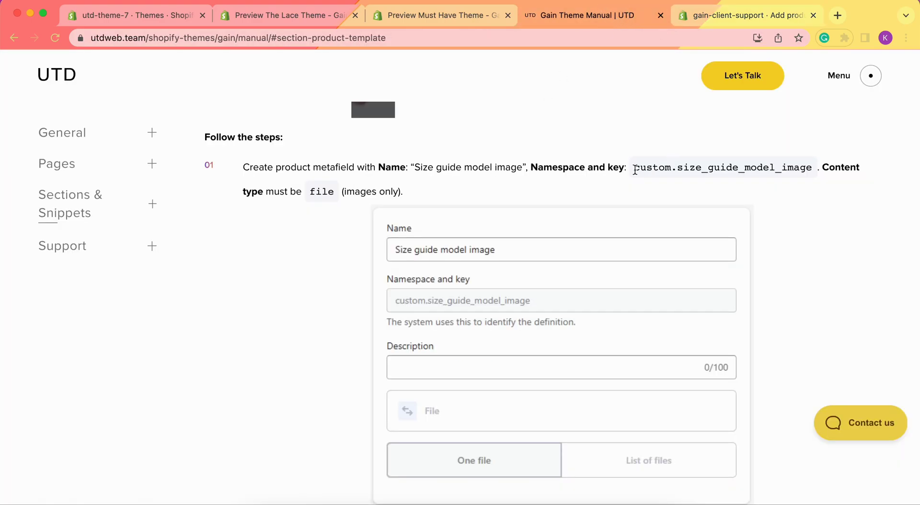
drag(634, 170, 813, 172)
key(super+c)
click(750, 14)
click(429, 274)
key(super+a)
key(super+v)
click(281, 301)
Set the model image definition's content type to File with one file, checking the requirement in the Gain Theme Manual.
click(601, 15)
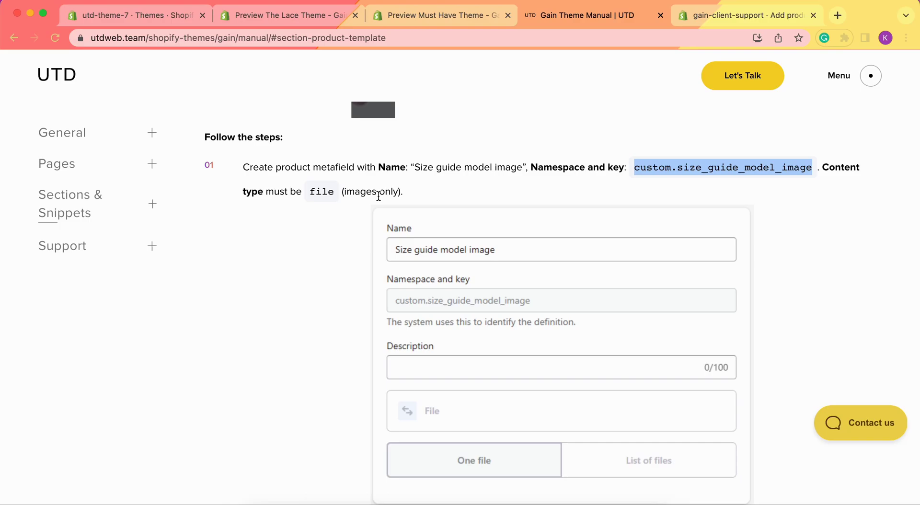
scroll(422, 263, down, 1)
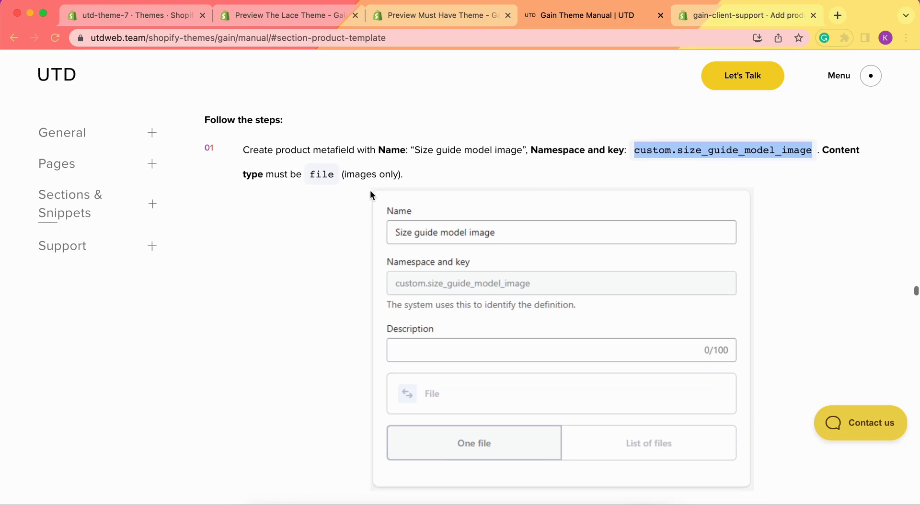
click(752, 16)
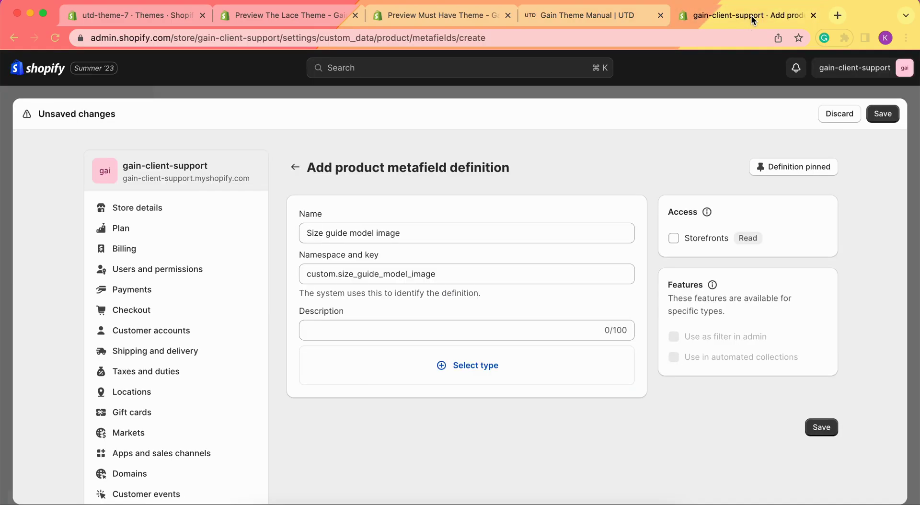
click(475, 372)
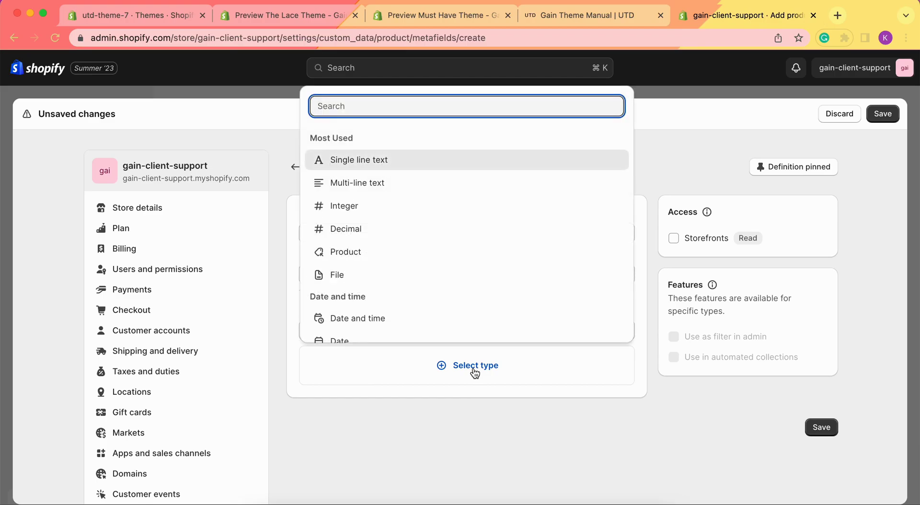
click(490, 286)
click(599, 15)
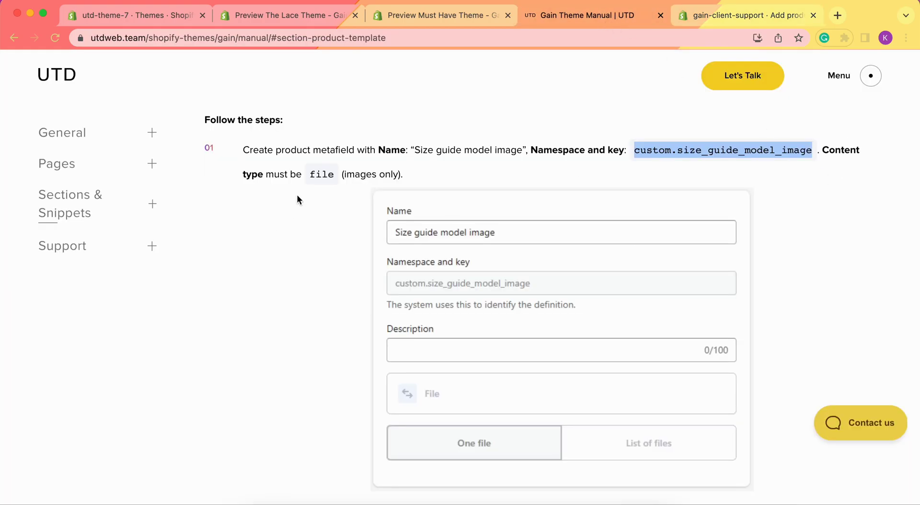
click(766, 17)
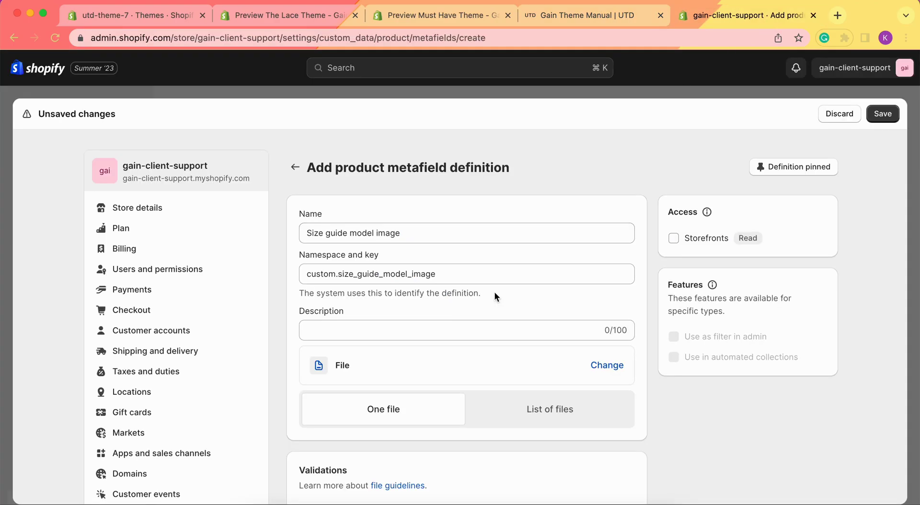
Keep Images as the only accepted file type in the model image definition's validations and save the definition.
scroll(494, 291, down, 5)
scroll(345, 360, down, 1)
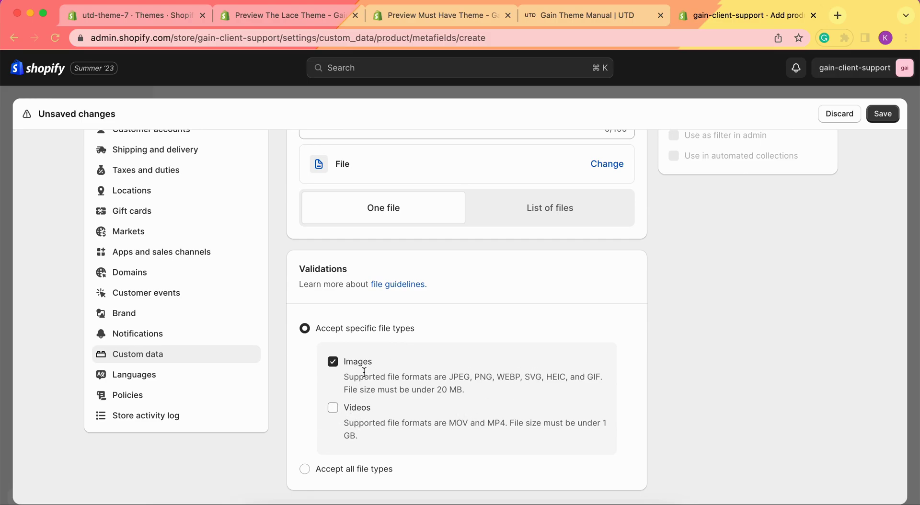
scroll(381, 372, up, 5)
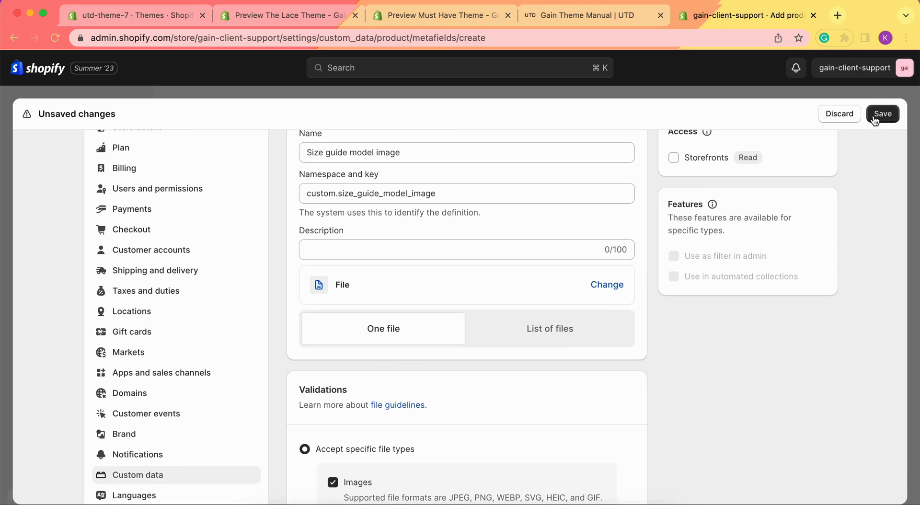
click(887, 113)
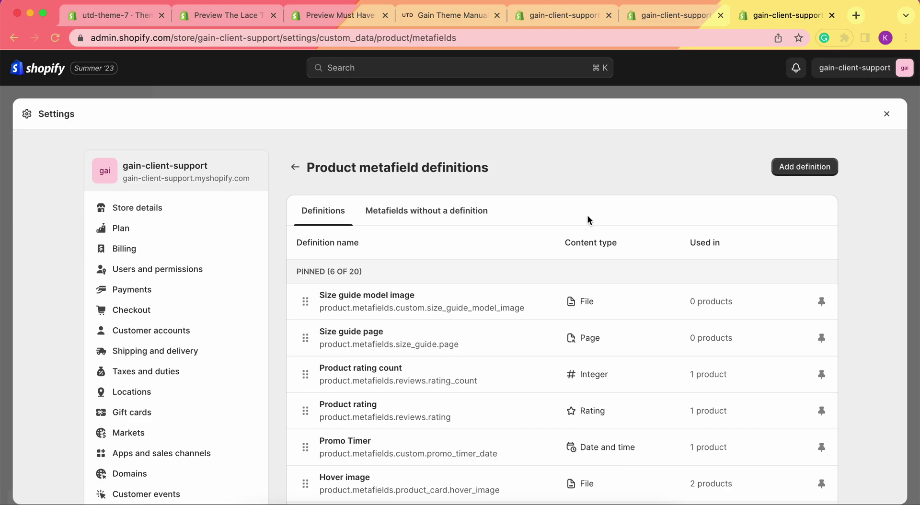
Add another product metafield definition in the Shopify admin, using the name "Size guide model info" copied from the Gain Theme Manual.
click(451, 15)
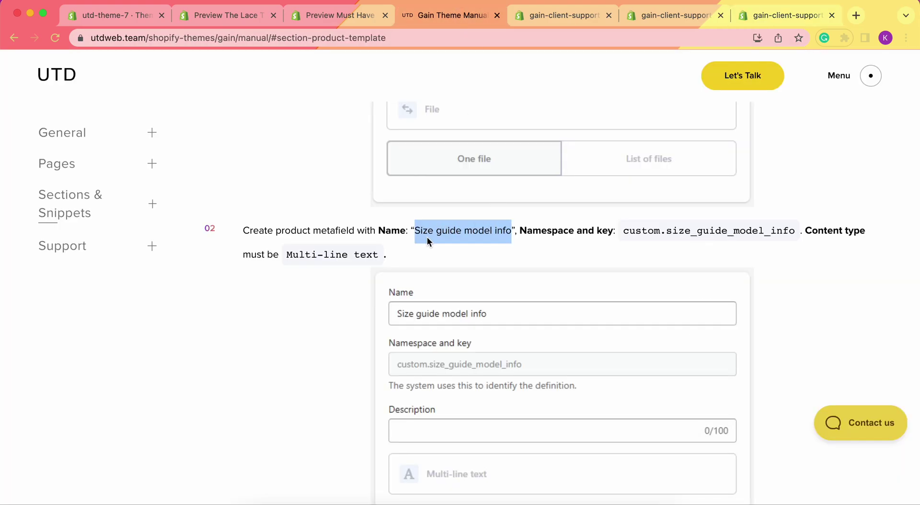
click(418, 227)
drag(418, 227, 512, 235)
key(super+c)
click(767, 18)
click(785, 169)
click(458, 228)
key(super+v)
click(408, 267)
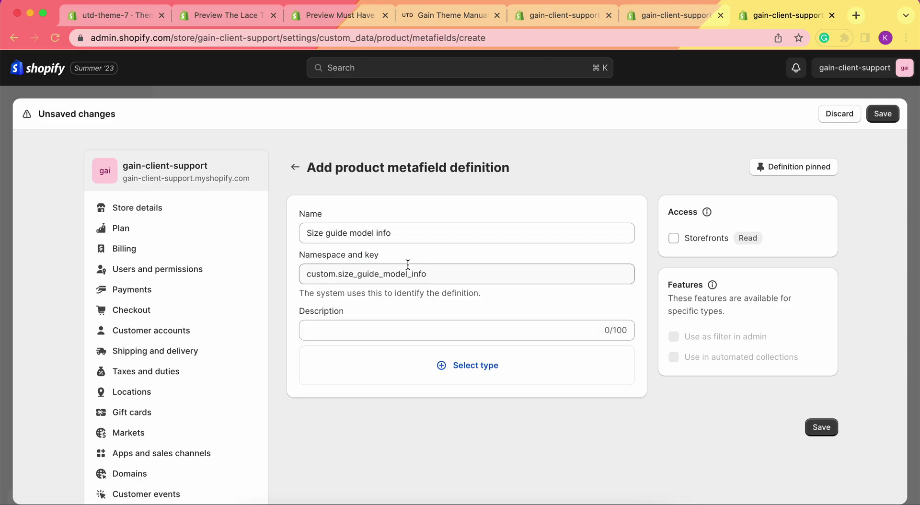
Set the model info definition's namespace and key to custom.size_guide_model_info, copied from the Gain Theme Manual.
click(469, 17)
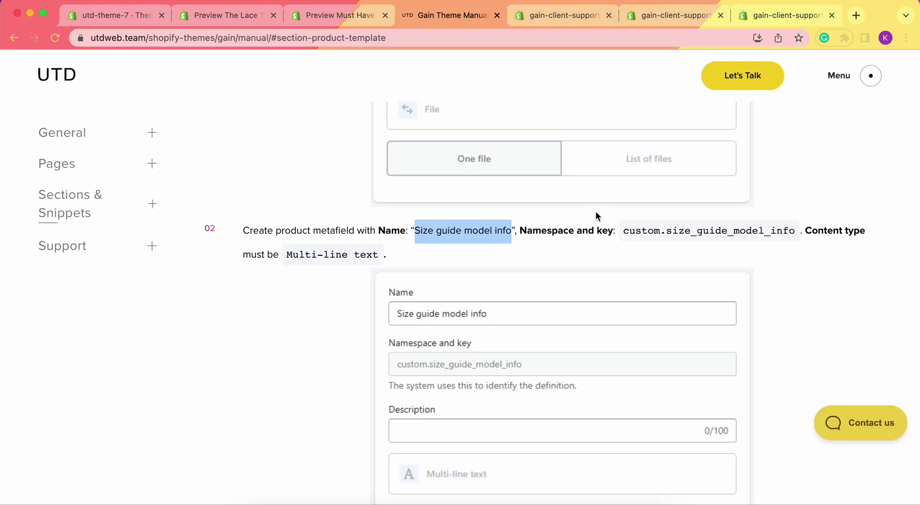
drag(622, 229, 796, 236)
key(super+c)
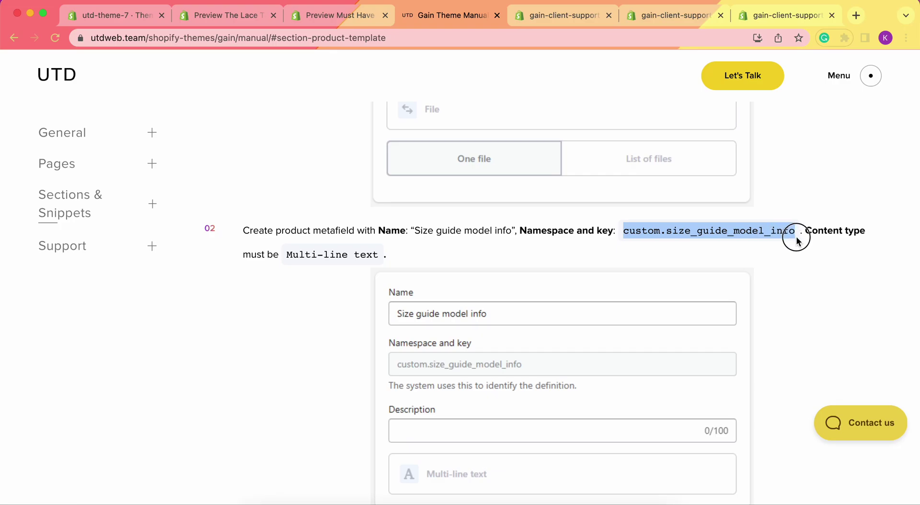
click(789, 16)
triple_click(454, 272)
key(super+v)
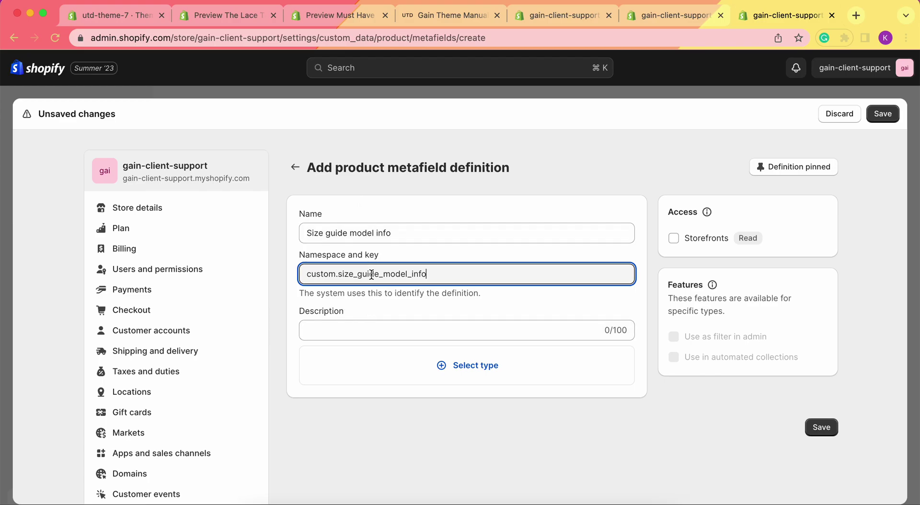
Check the required content type in the manual, set the model info definition to Multi-line text, and save it.
click(464, 16)
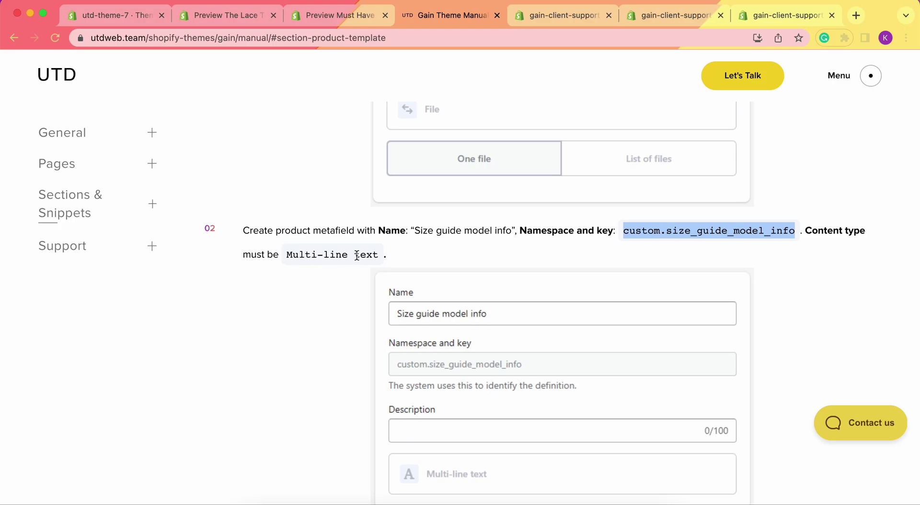
click(798, 15)
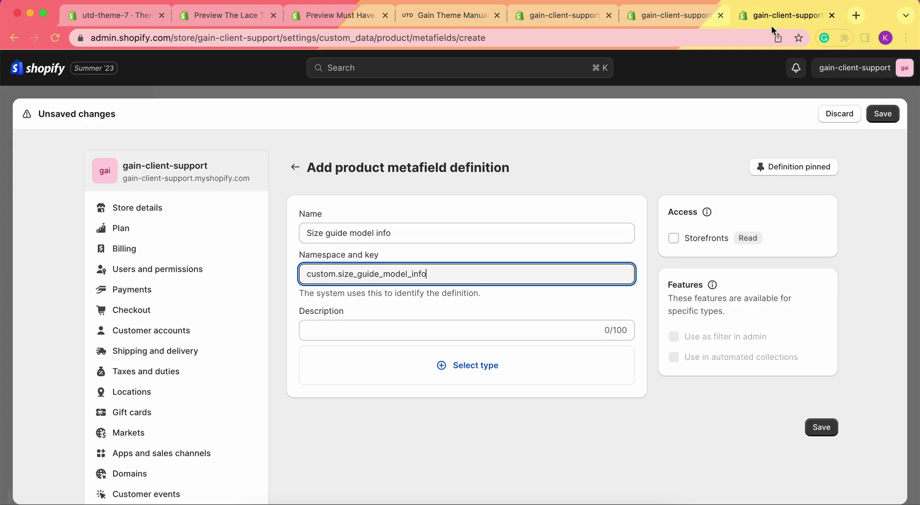
click(457, 375)
click(388, 183)
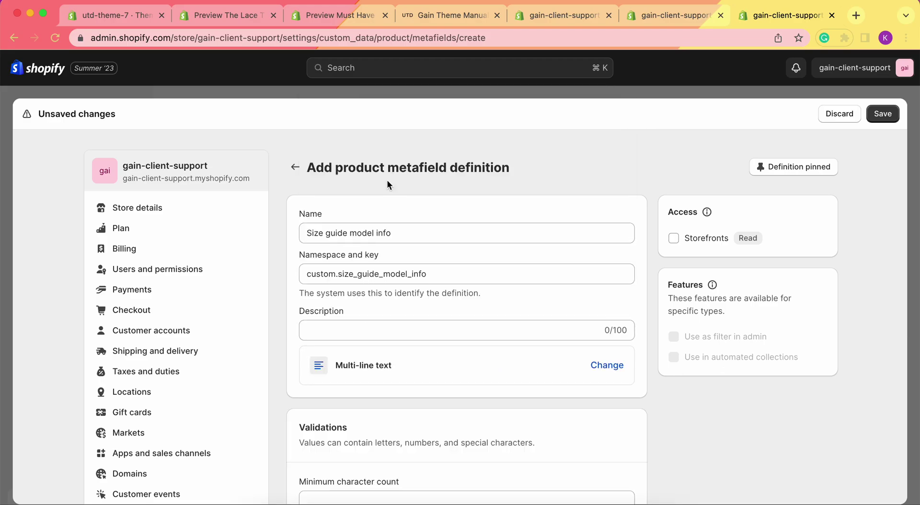
scroll(664, 325, down, 8)
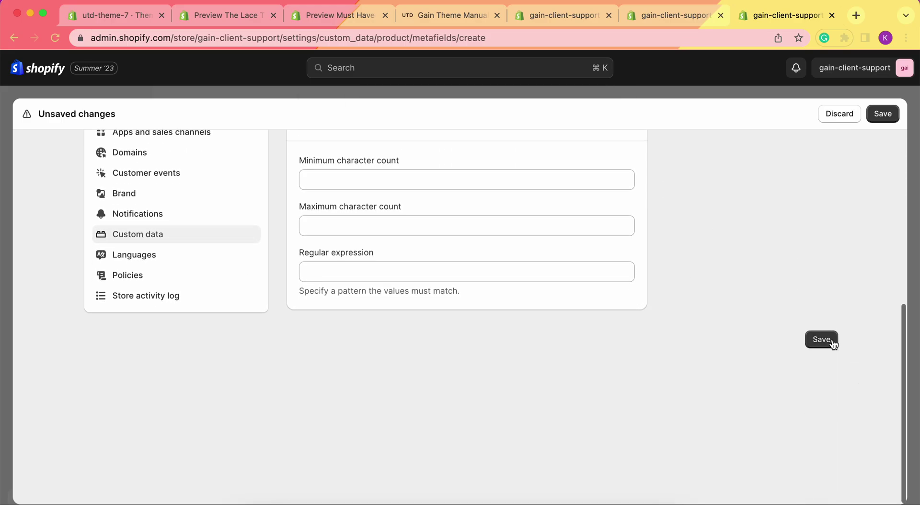
click(824, 339)
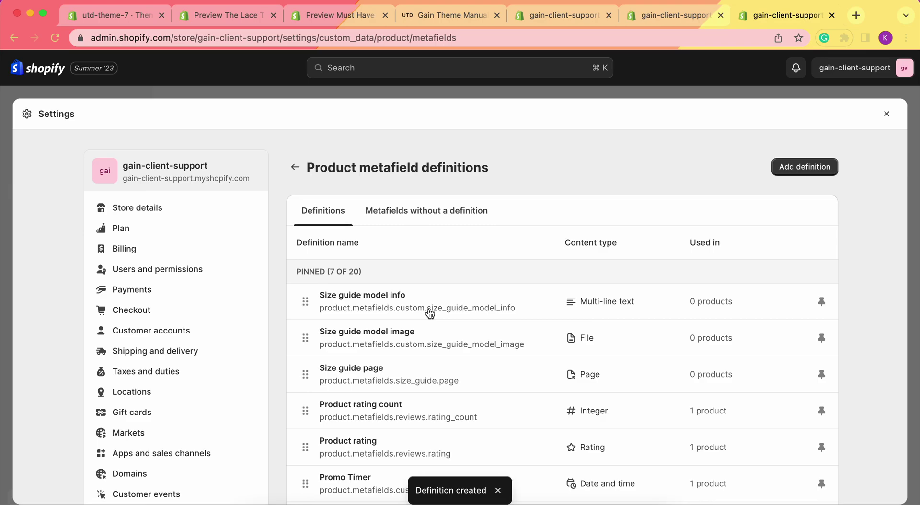
Leave the store settings and open the product "Blazer with two slits" at its Metafields section.
scroll(429, 259, down, 1)
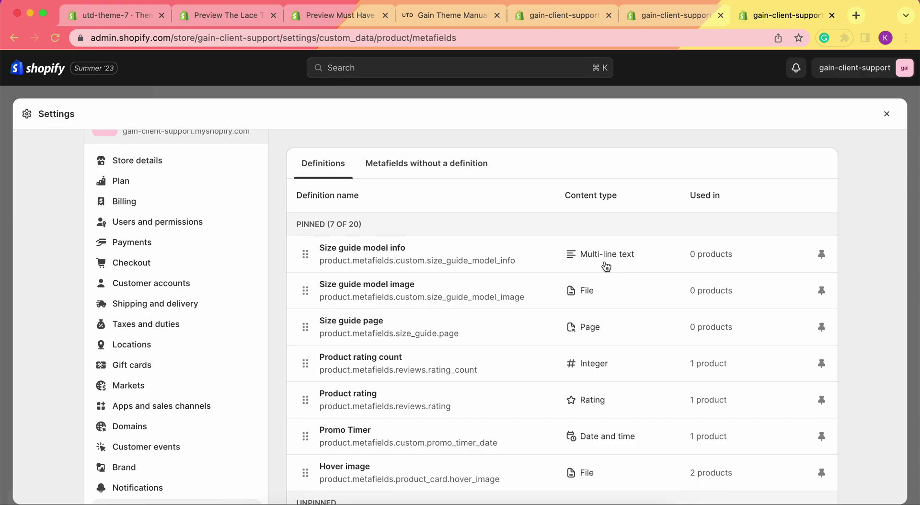
click(887, 115)
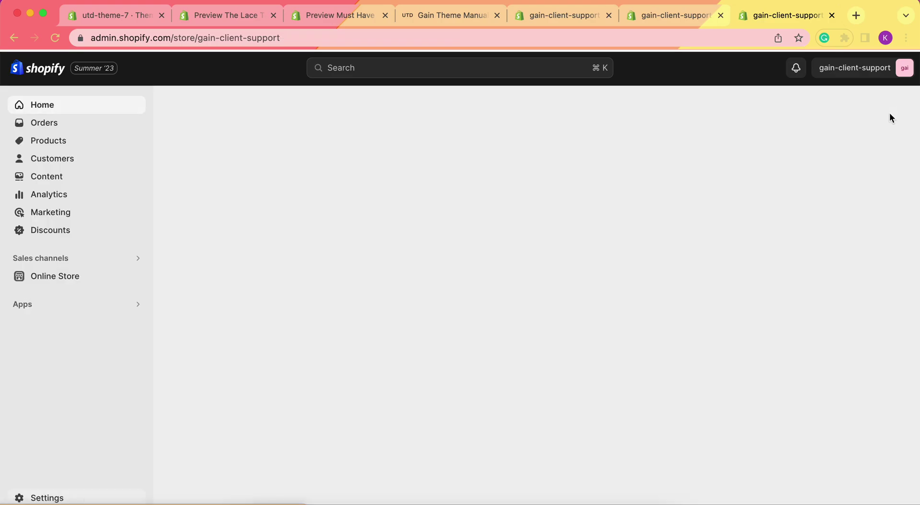
click(67, 144)
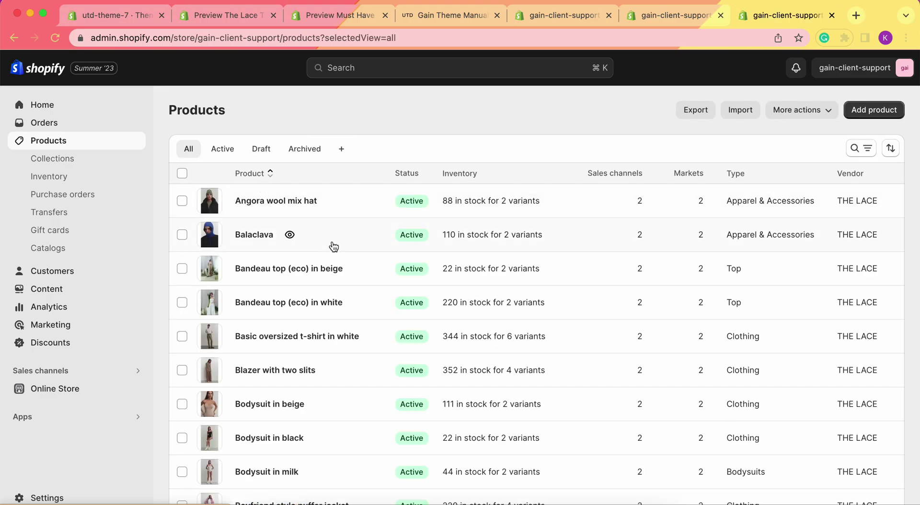
scroll(333, 245, down, 1)
click(286, 328)
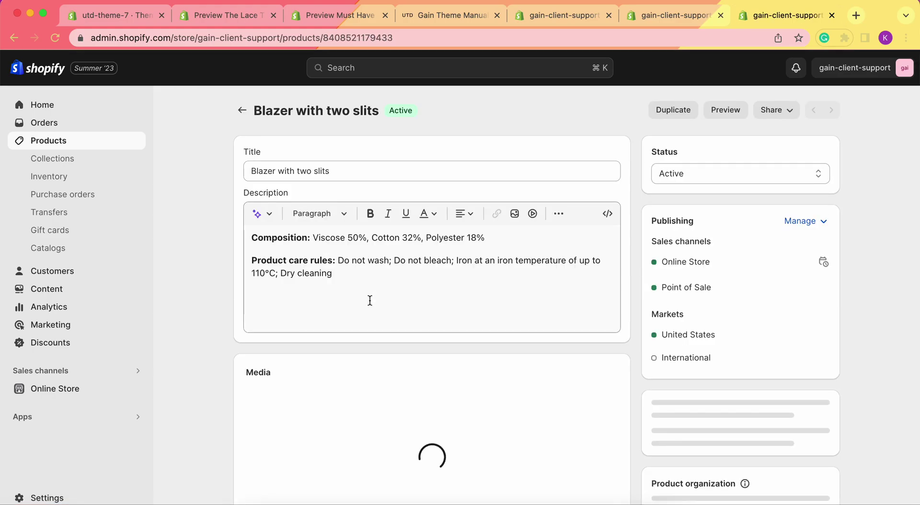
scroll(369, 302, down, 5)
scroll(370, 302, down, 10)
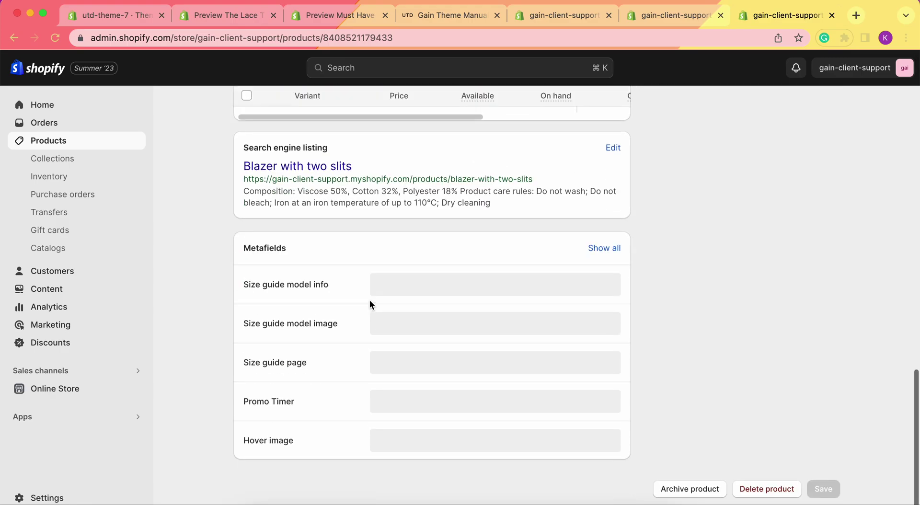
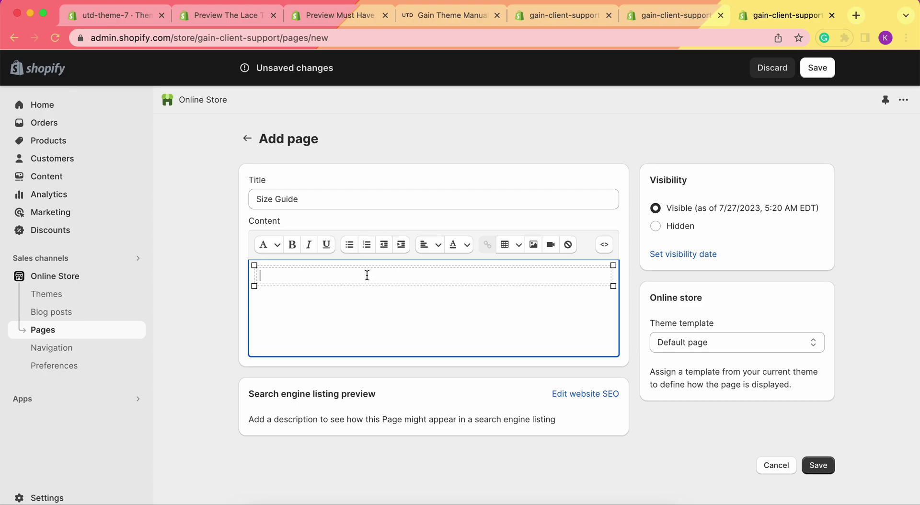
Switch to The Lace preview, examine the Dimensions table in the blazer's size guide, and return to the new Shopify page.
click(358, 284)
click(359, 295)
click(223, 10)
scroll(696, 258, up, 1)
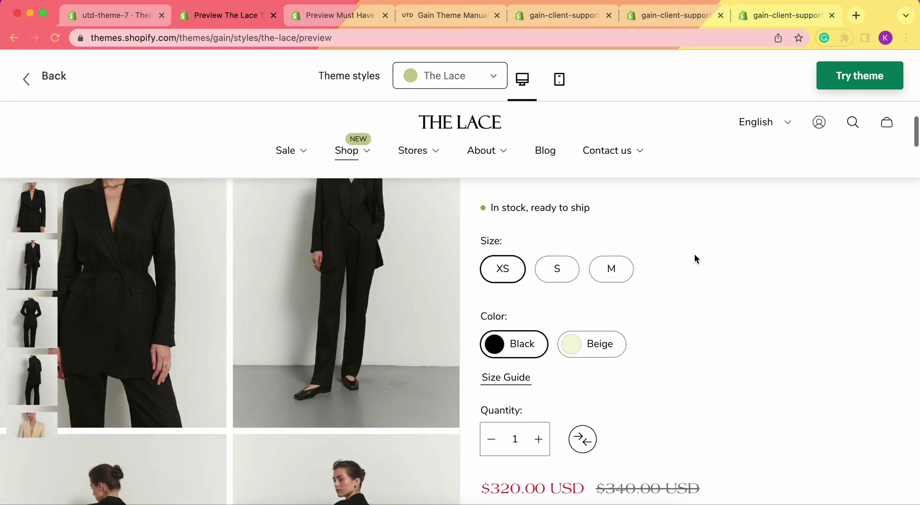
scroll(510, 335, down, 1)
click(503, 335)
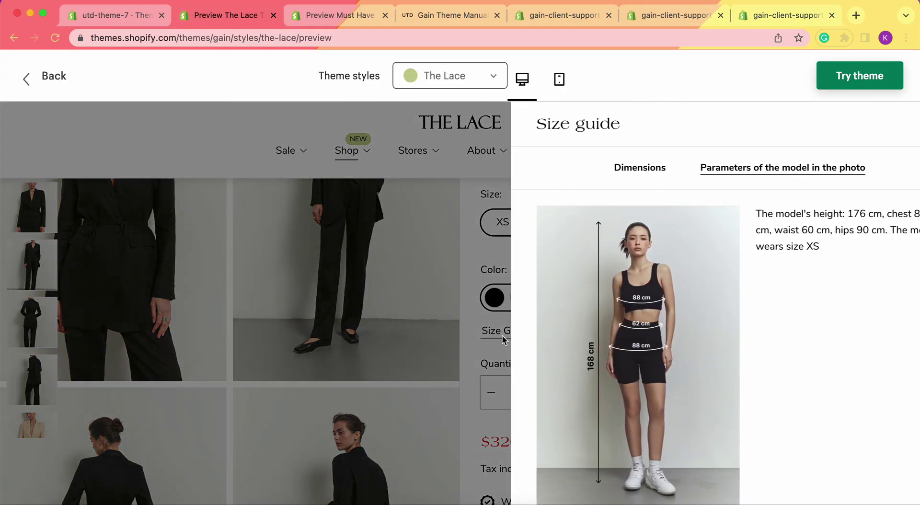
click(575, 165)
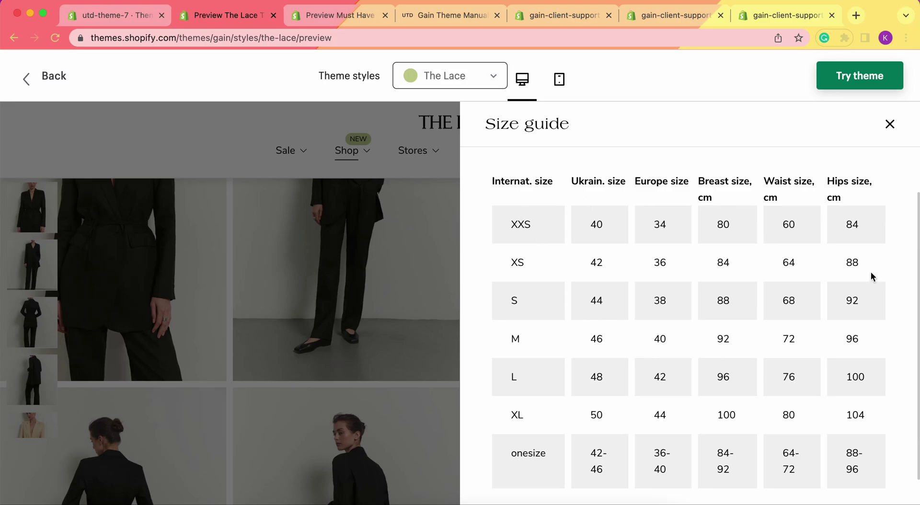
scroll(833, 431, down, 1)
scroll(751, 240, up, 3)
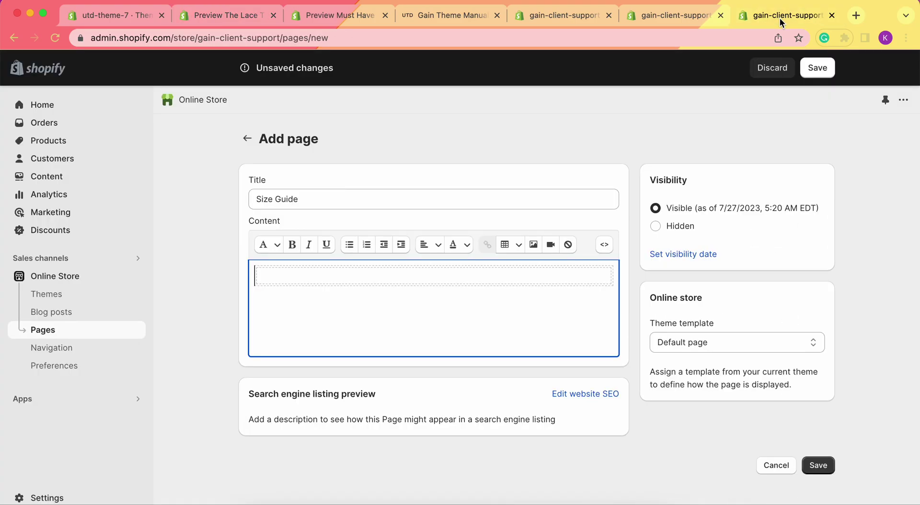
click(783, 19)
Switch to the Must Have preview, examine the Dimensions view of the linen shirt's size guide, and return to the new Shopify page.
click(319, 14)
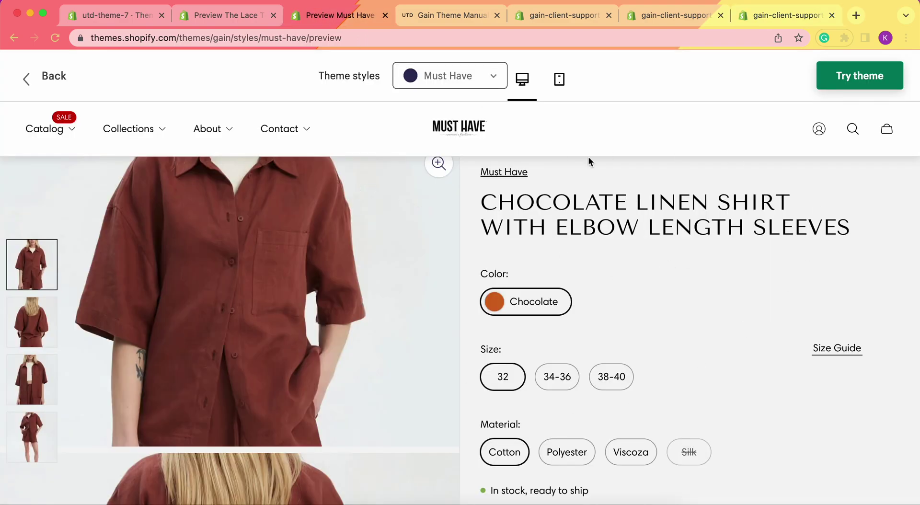
click(836, 358)
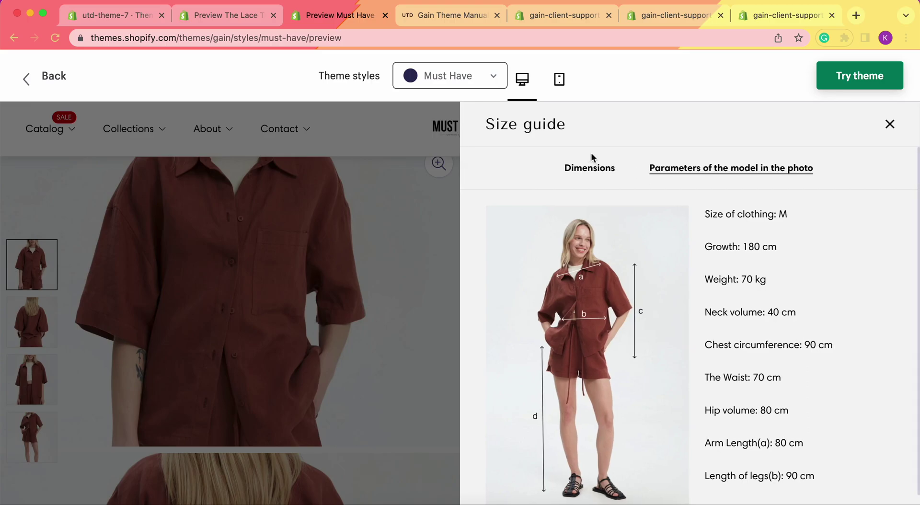
click(590, 166)
scroll(652, 266, down, 2)
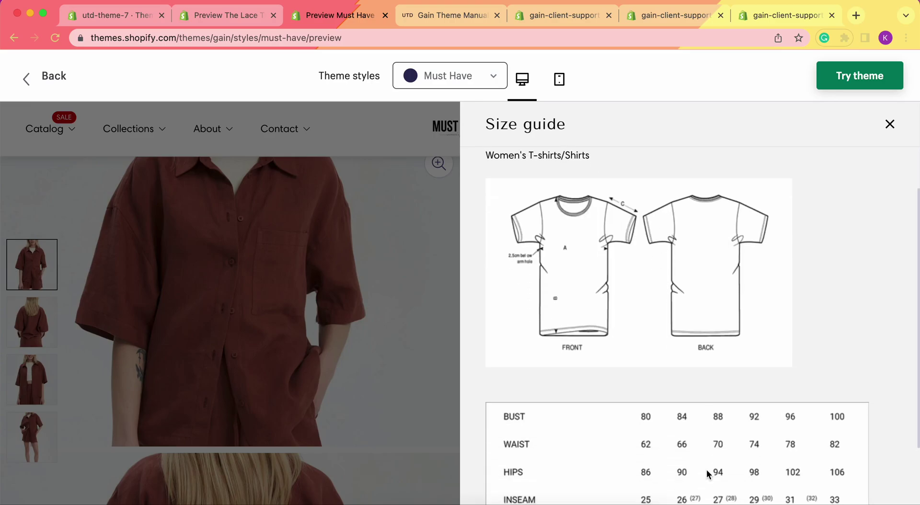
scroll(707, 474, down, 3)
scroll(694, 311, up, 3)
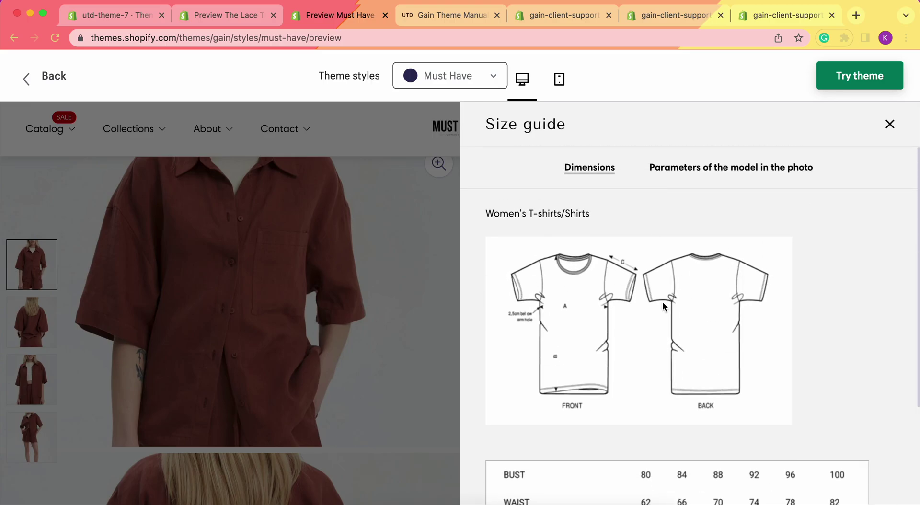
scroll(662, 301, down, 3)
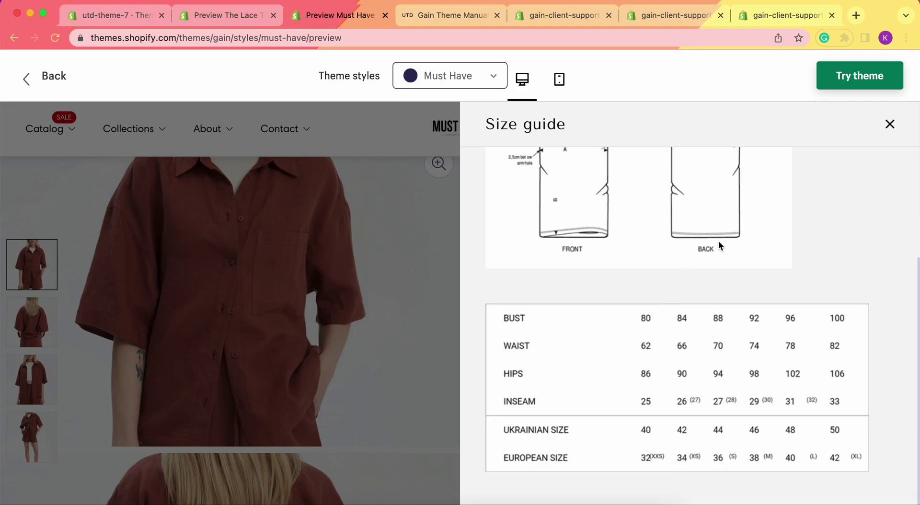
click(791, 17)
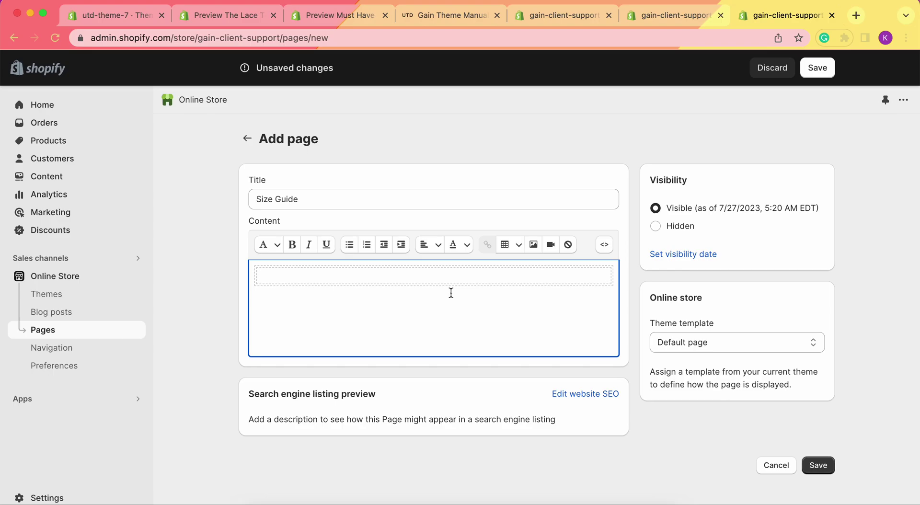
Delete the empty table from the Size Guide page's content.
click(533, 245)
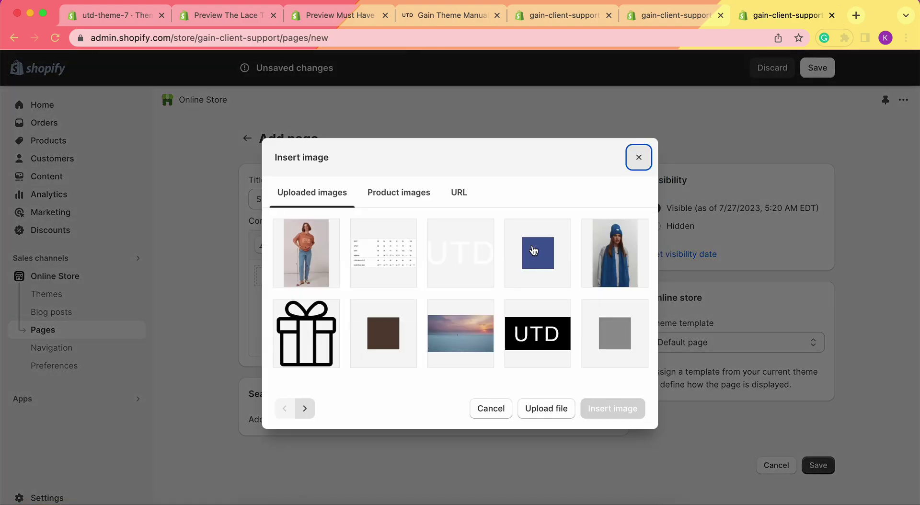
click(638, 159)
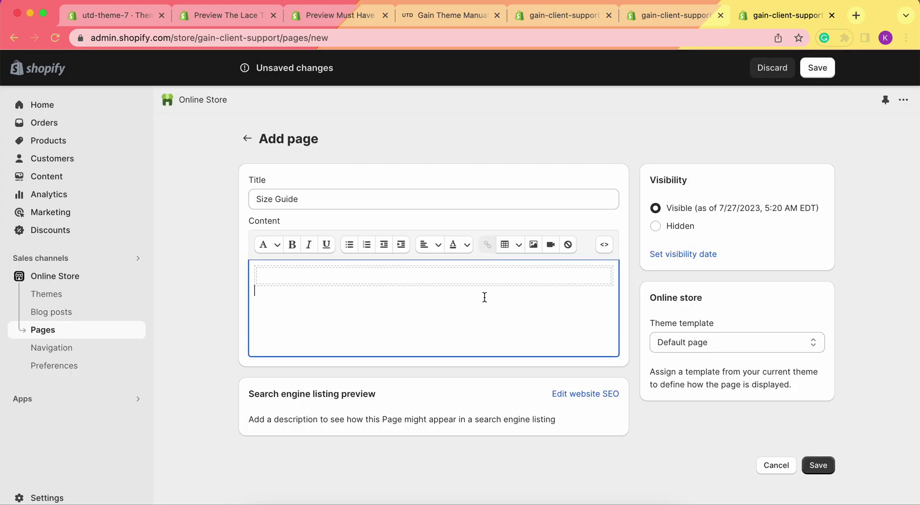
click(375, 278)
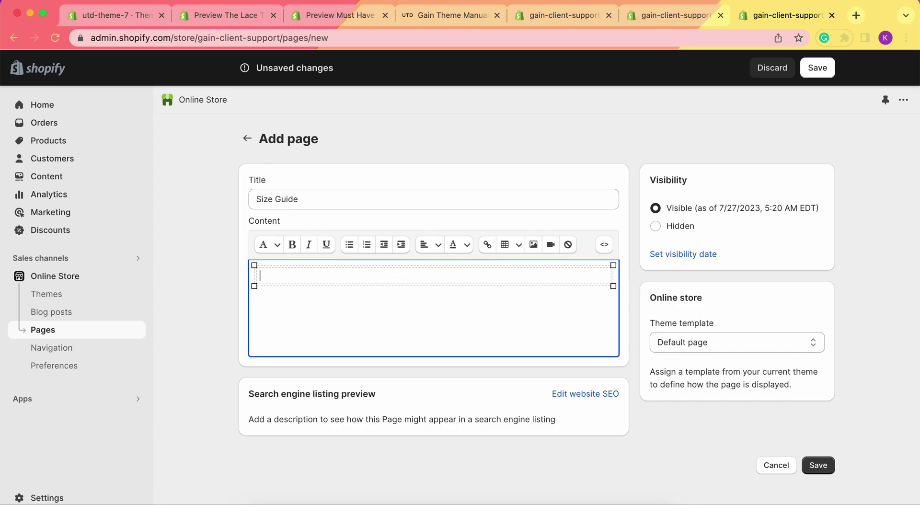
click(528, 271)
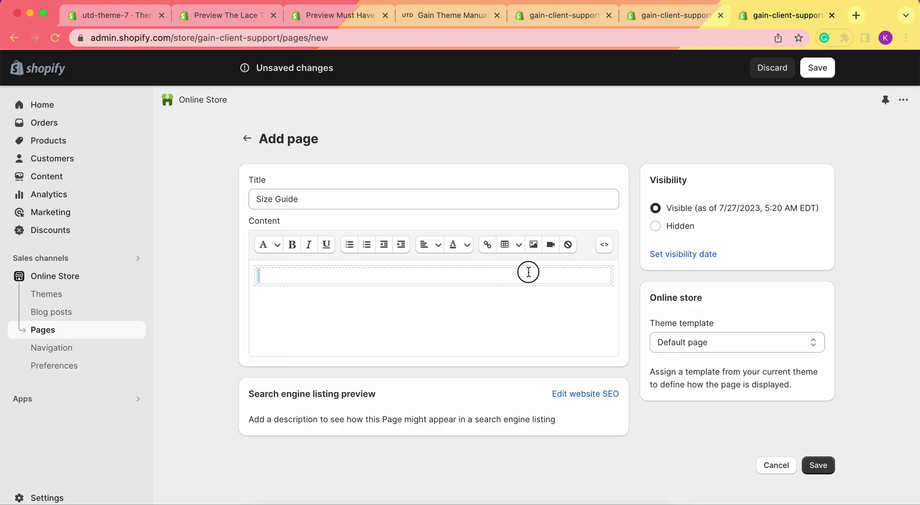
key(BackSpace)
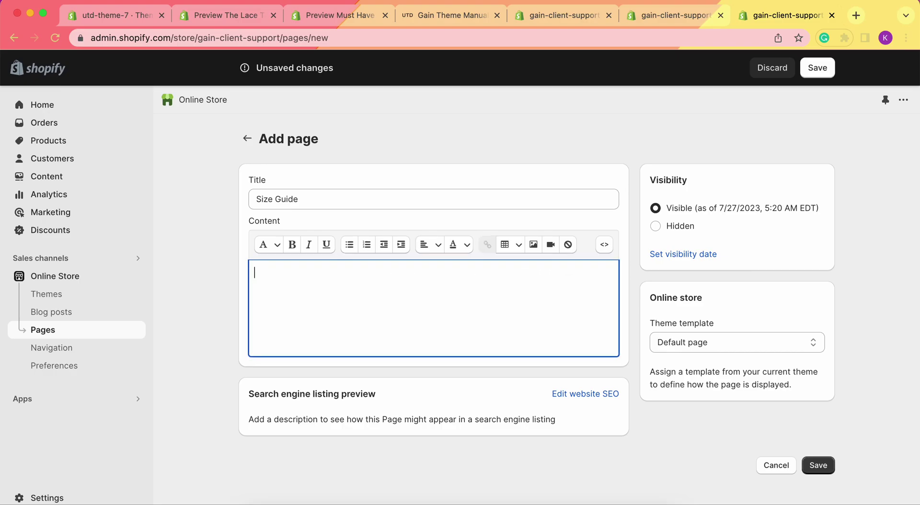
Insert the uploaded size chart image into the Size Guide page's content at Product image (480px) size.
click(536, 245)
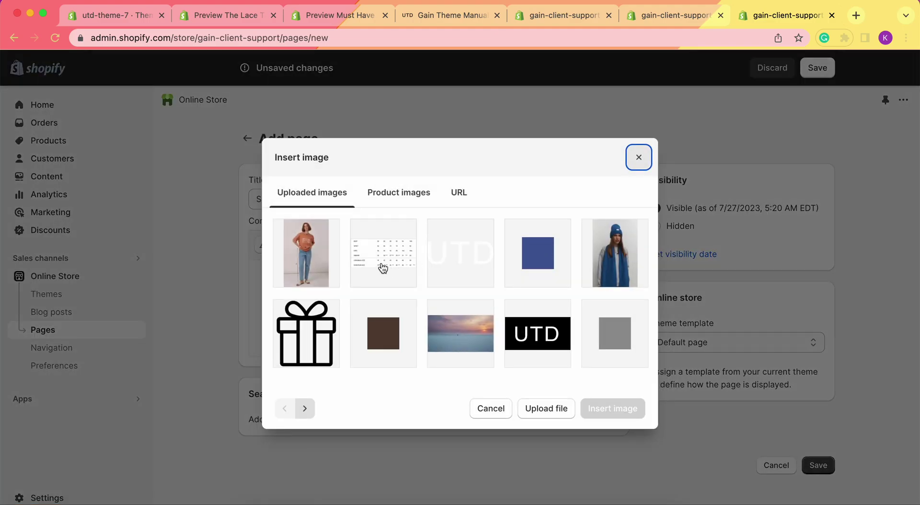
click(383, 262)
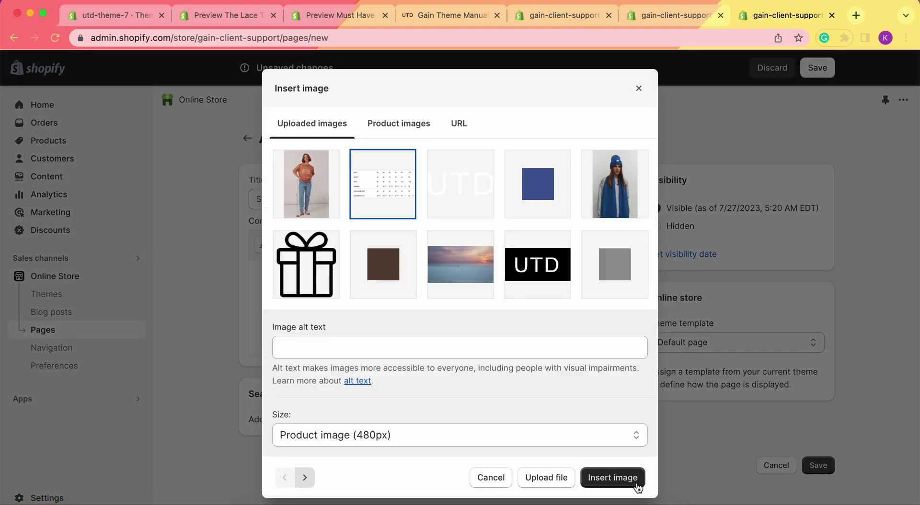
click(623, 481)
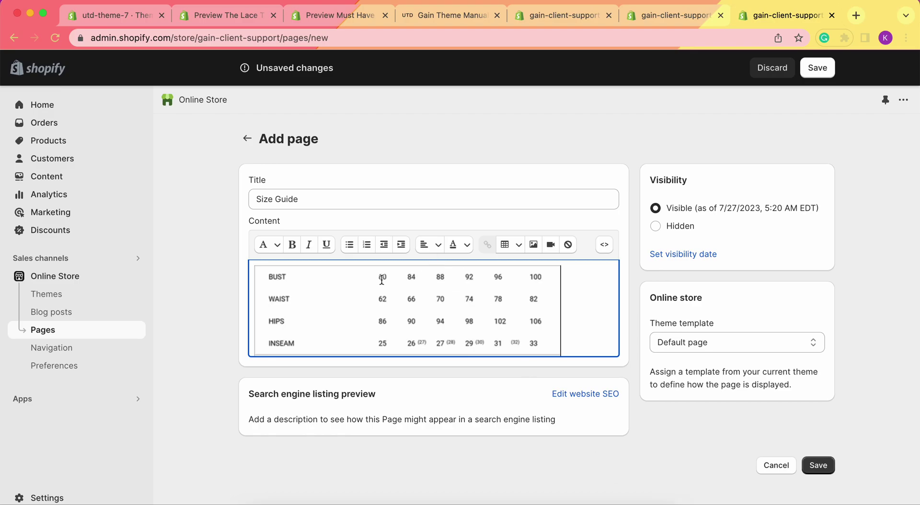
right_click(448, 313)
key(Escape)
scroll(580, 290, down, 1)
click(580, 290)
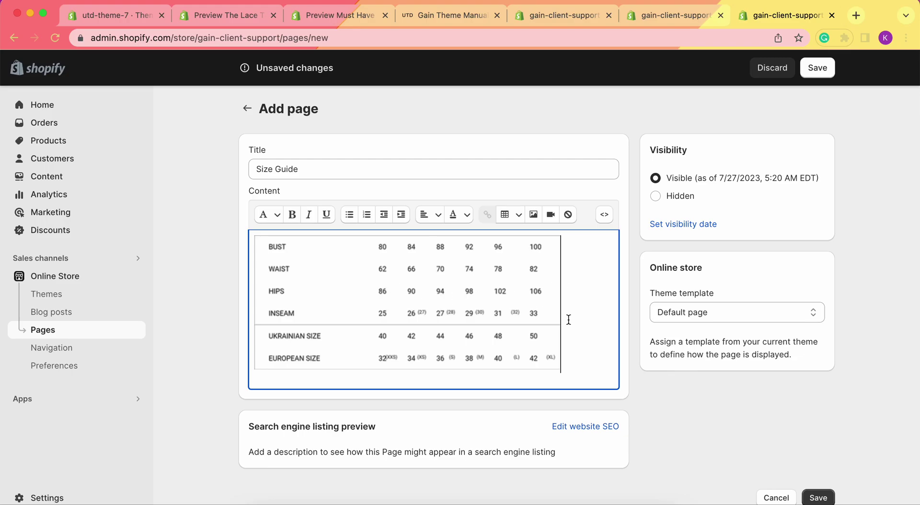
key(Return)
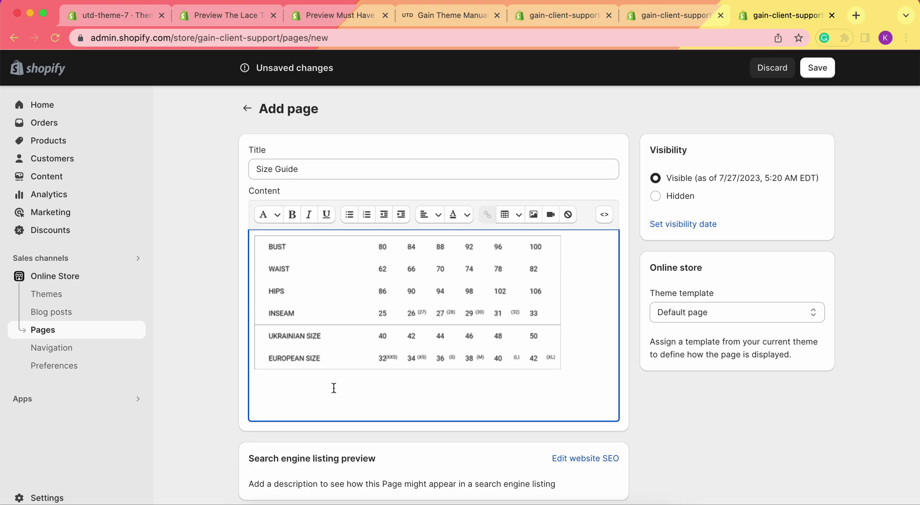
key(BackSpace)
Change the size chart image's size to Banner image (600px) and save the Size Guide page.
click(410, 328)
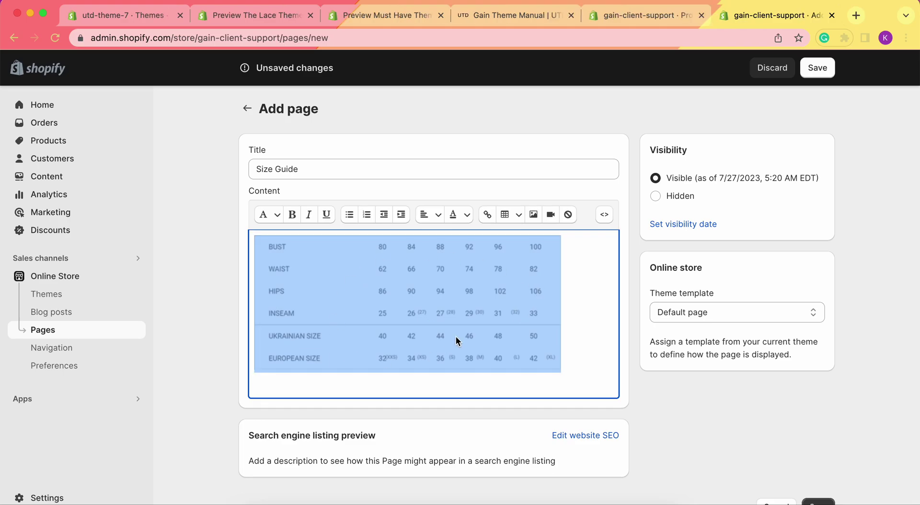
click(534, 217)
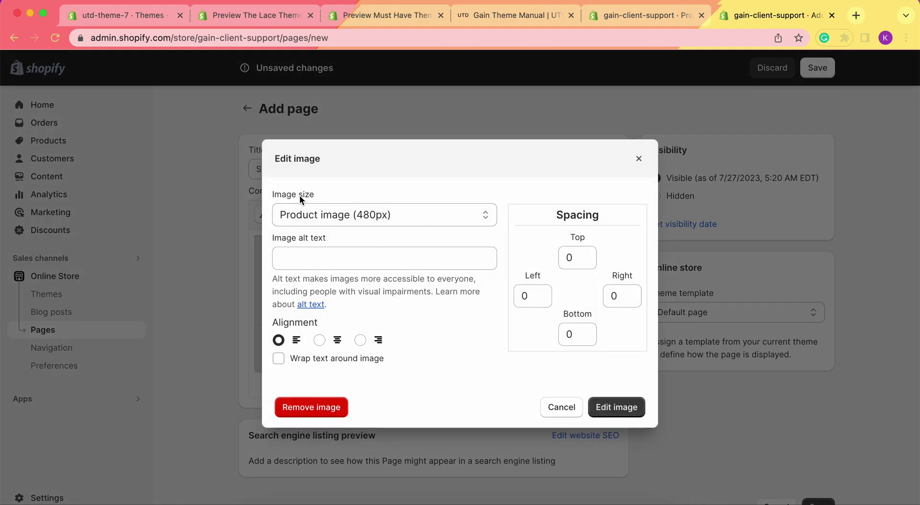
click(343, 217)
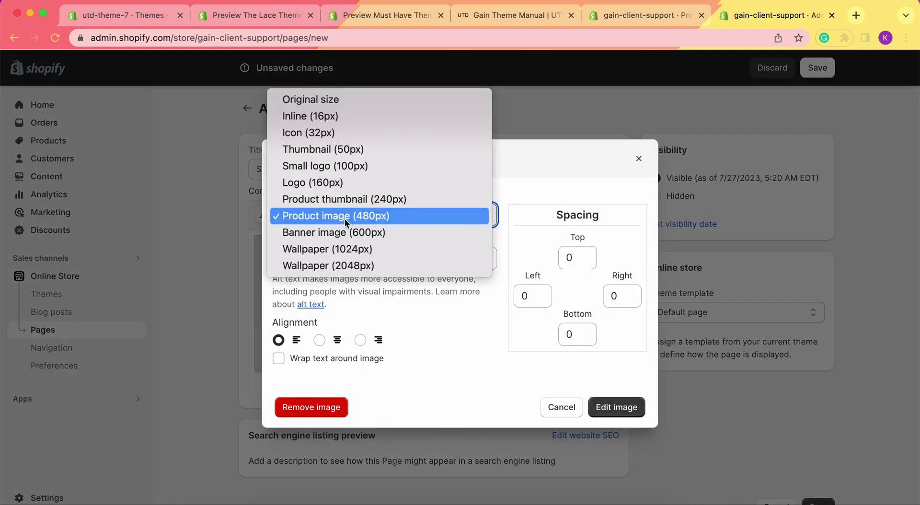
click(393, 235)
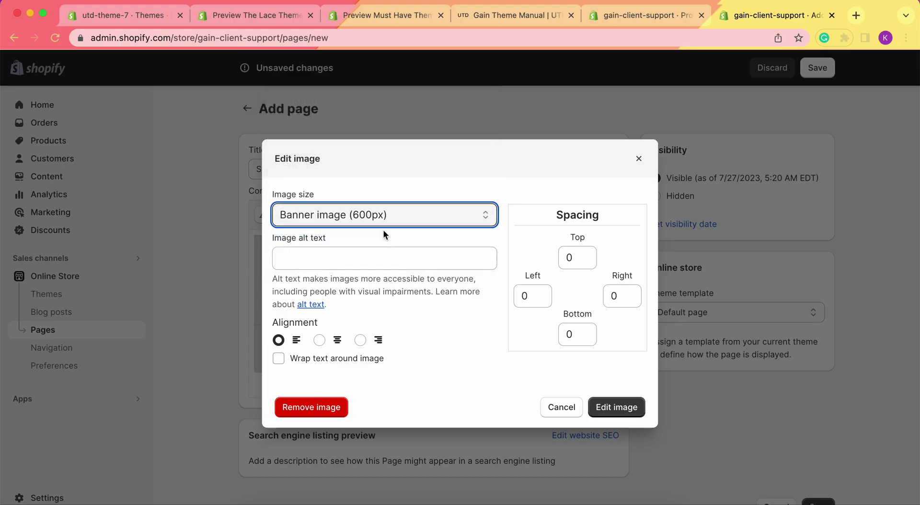
click(628, 404)
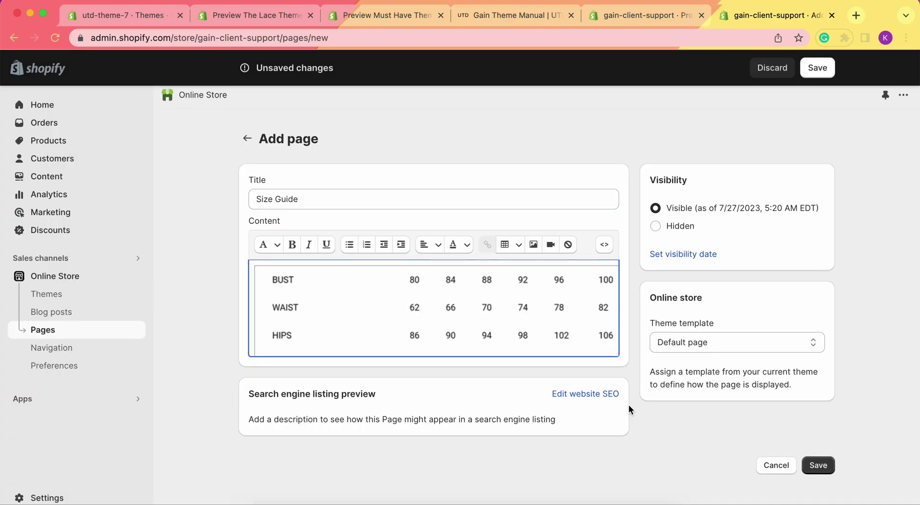
click(824, 465)
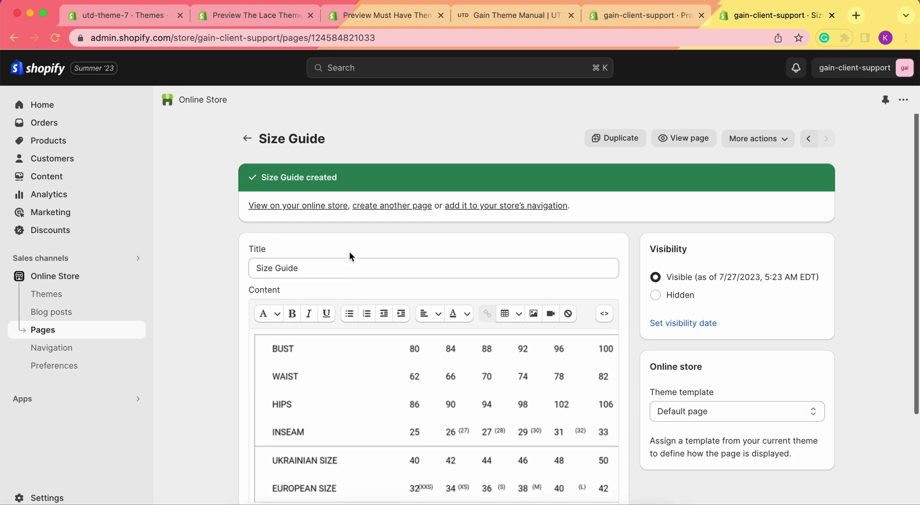
Open the product "Blazer with two slits" and set its Size guide page metafield to the Size Guide page.
click(68, 142)
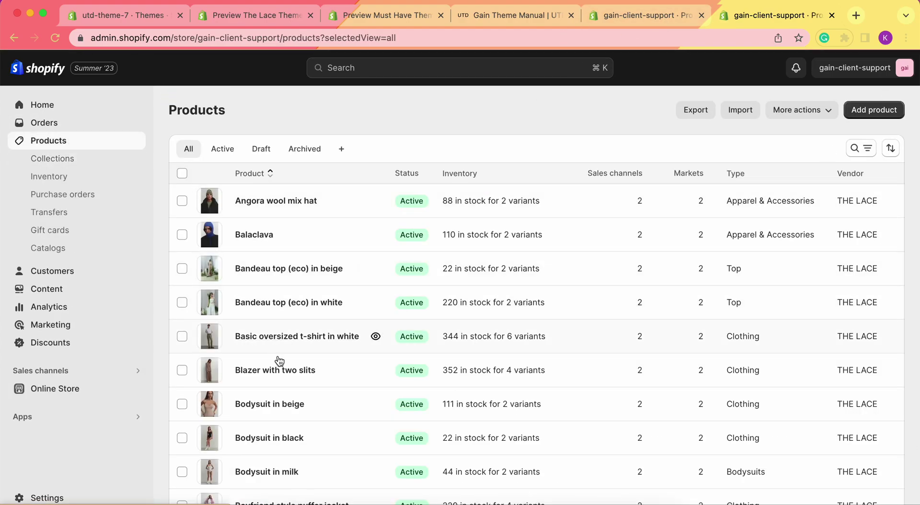
click(280, 373)
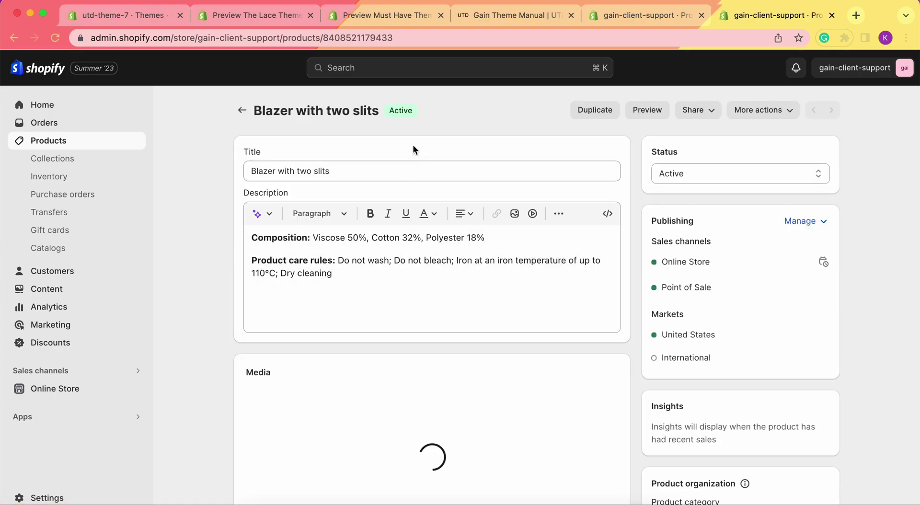
scroll(430, 221, down, 10)
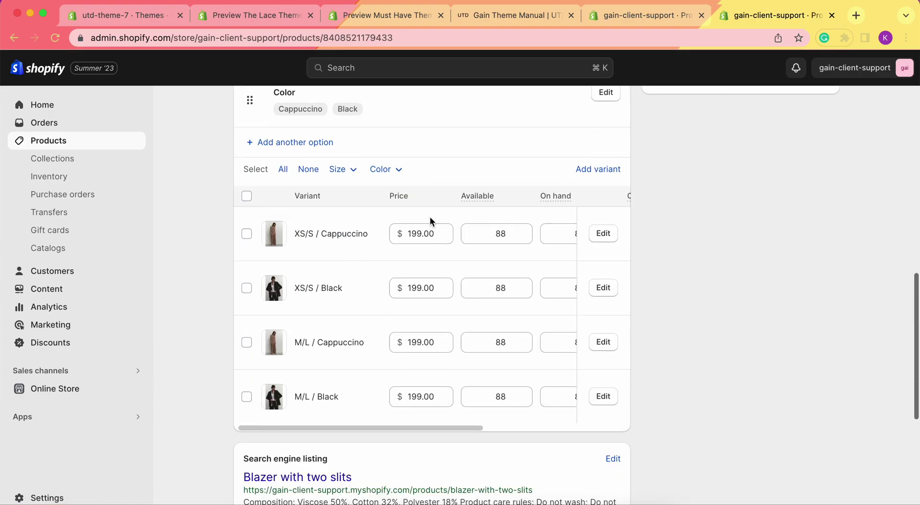
scroll(430, 221, down, 5)
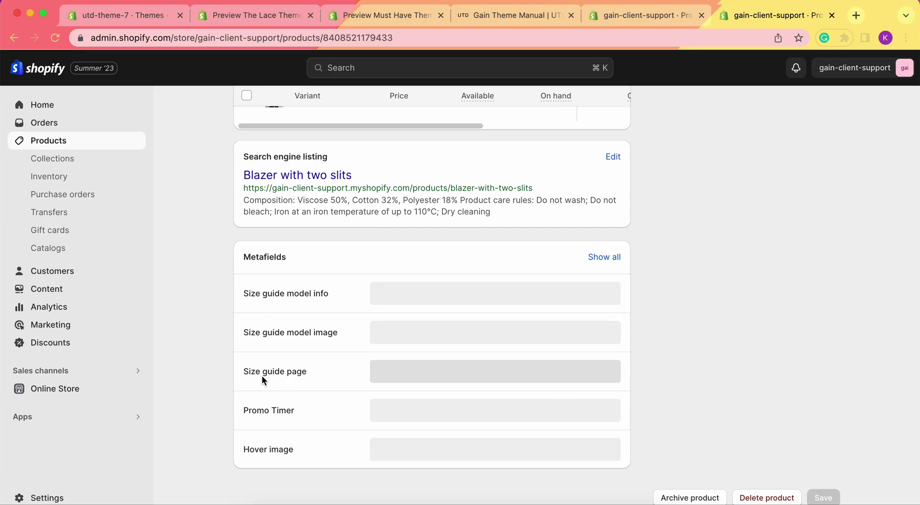
click(388, 378)
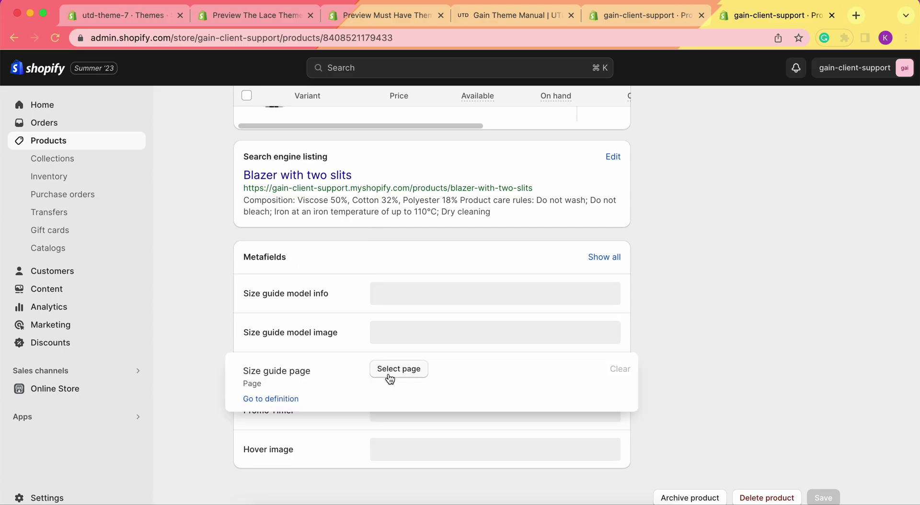
click(410, 370)
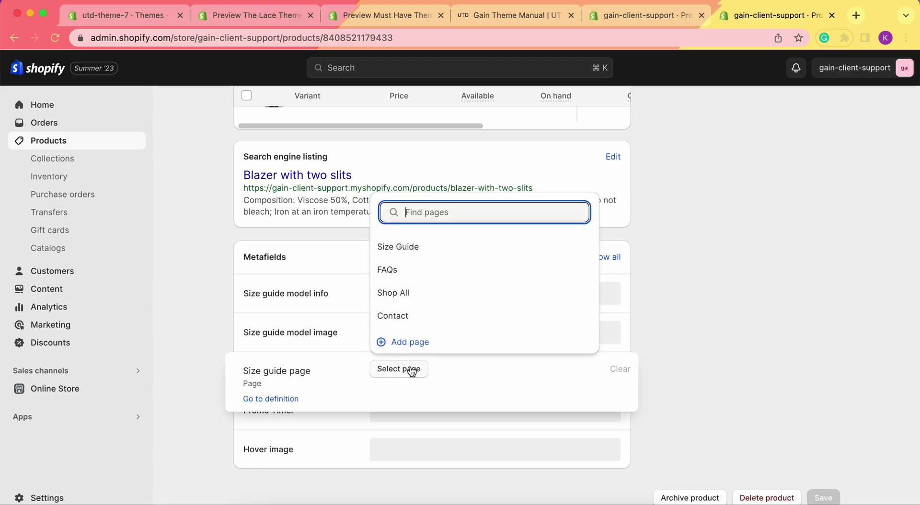
click(414, 247)
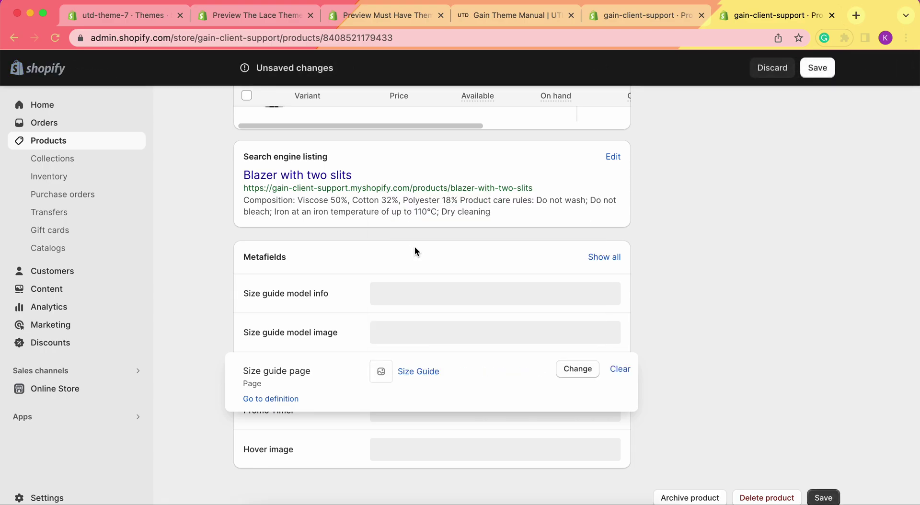
click(703, 313)
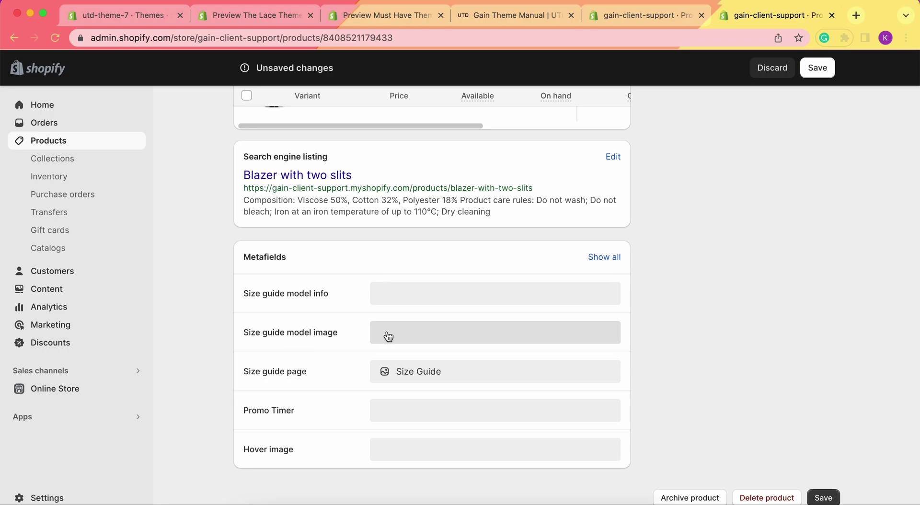
Search the store images for "Group" and set the Size guide model image metafield to Group_1_8.png.
click(433, 332)
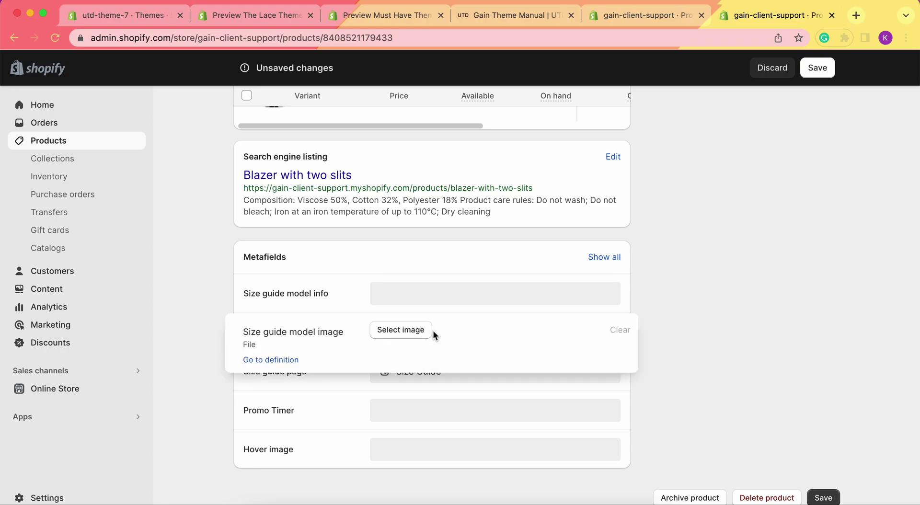
click(404, 332)
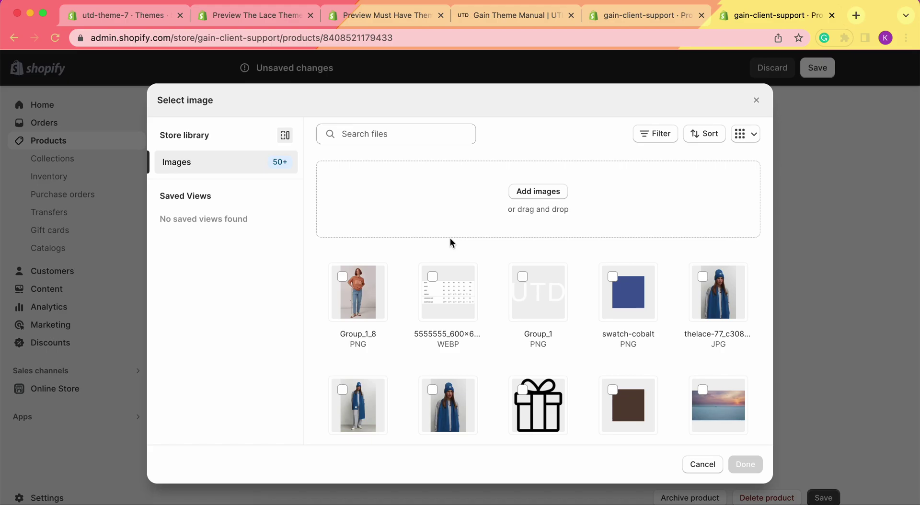
click(371, 134)
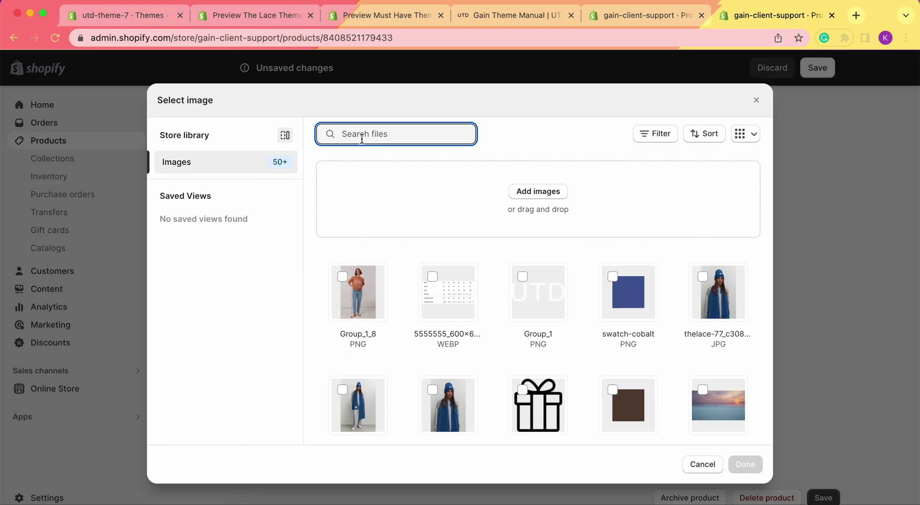
text(Group)
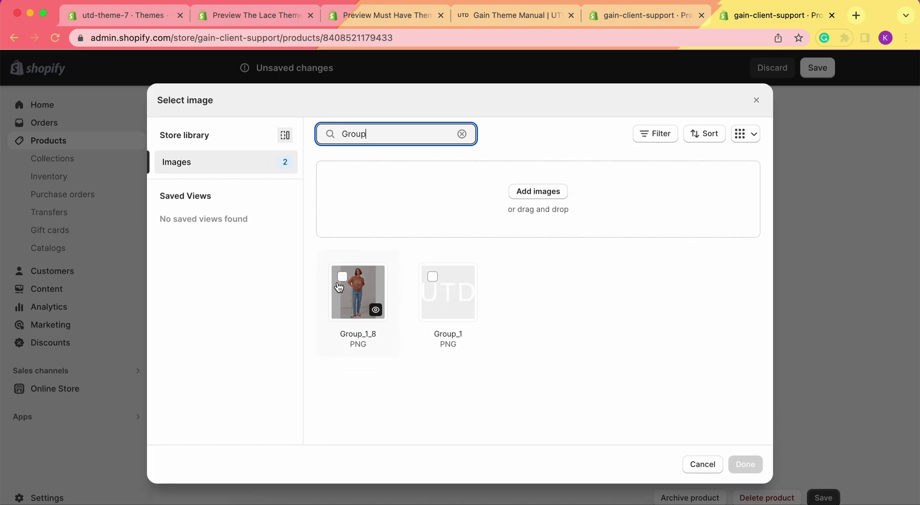
click(342, 277)
click(745, 465)
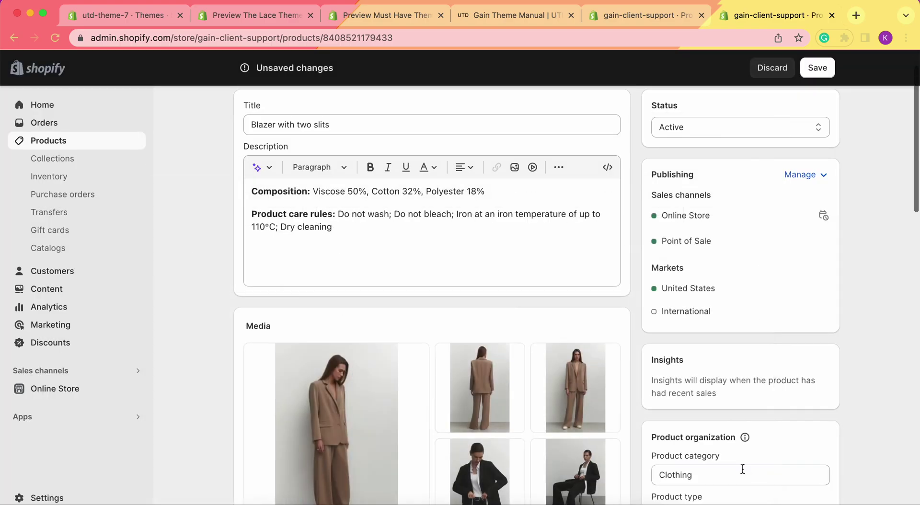
scroll(476, 235, down, 15)
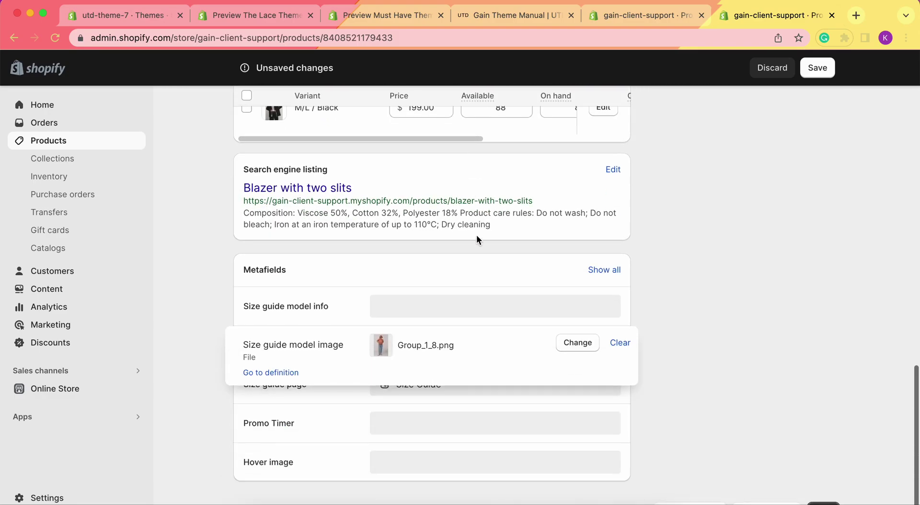
scroll(352, 307, down, 1)
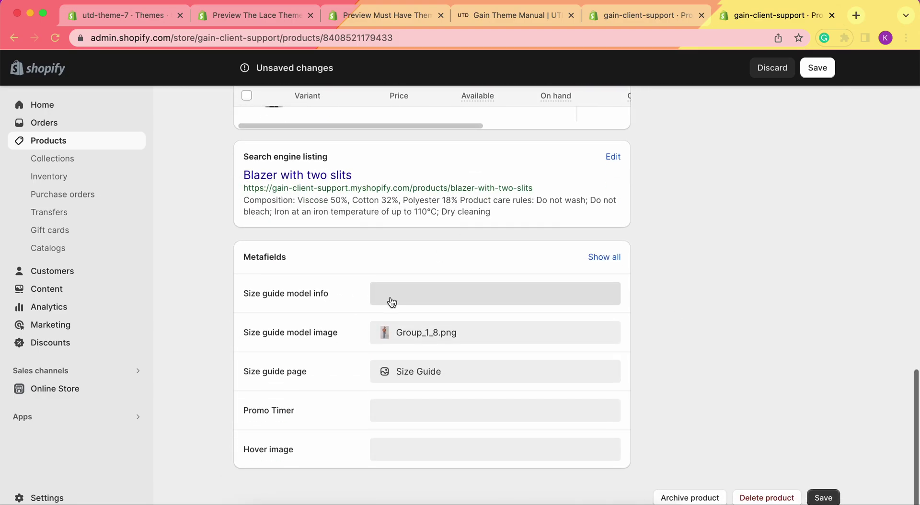
Open the Size guide model info metafield for editing and examine the model parameters in the Must Have preview's size guide.
click(392, 301)
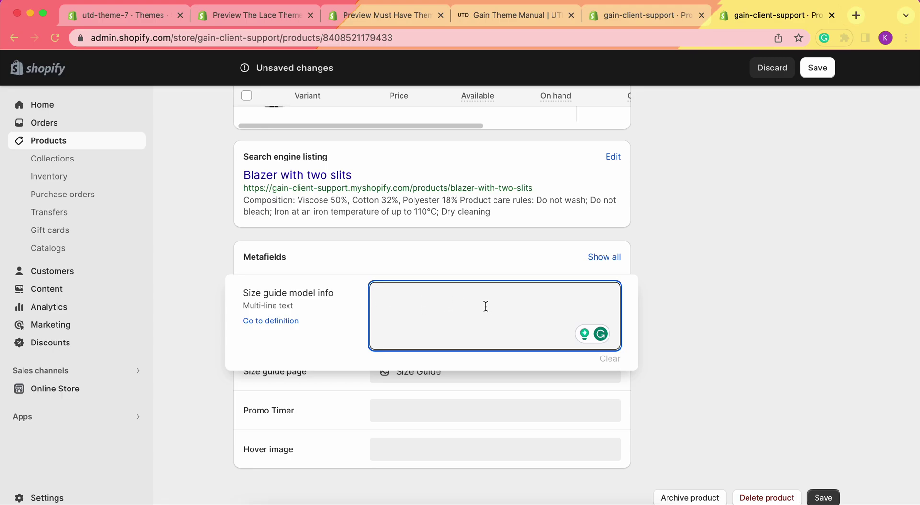
click(395, 16)
scroll(801, 206, up, 5)
click(726, 173)
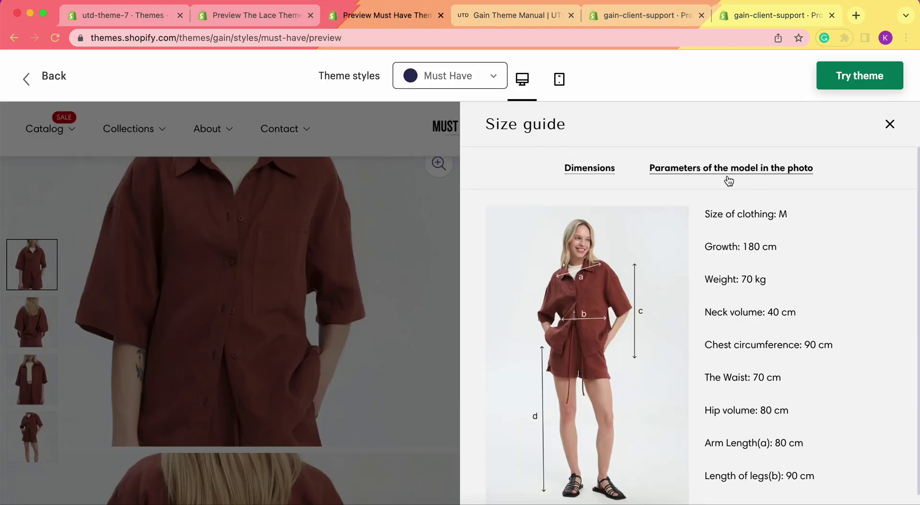
scroll(732, 279, down, 1)
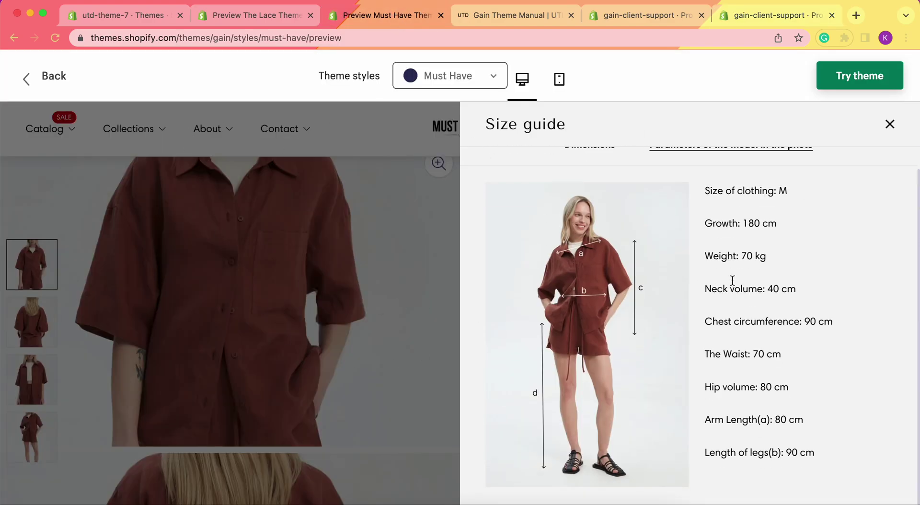
scroll(731, 279, up, 1)
Copy the model measurements text from The Lace preview's size guide into the blazer's Size guide model info metafield and save the product.
click(257, 17)
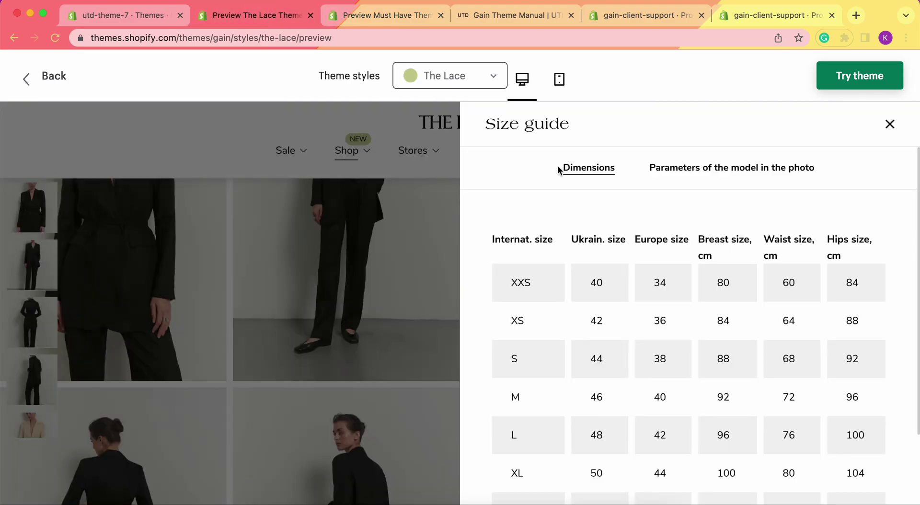
click(730, 166)
drag(705, 211, 801, 275)
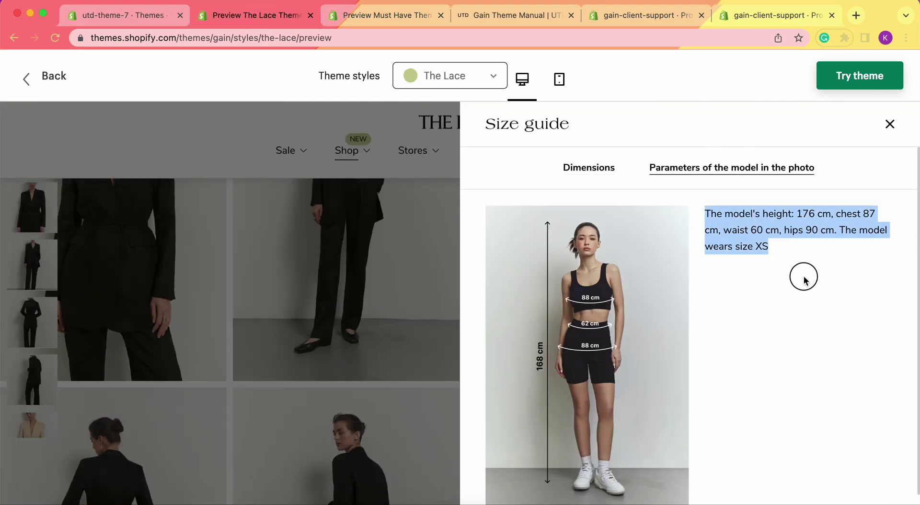
key(super+c)
click(756, 17)
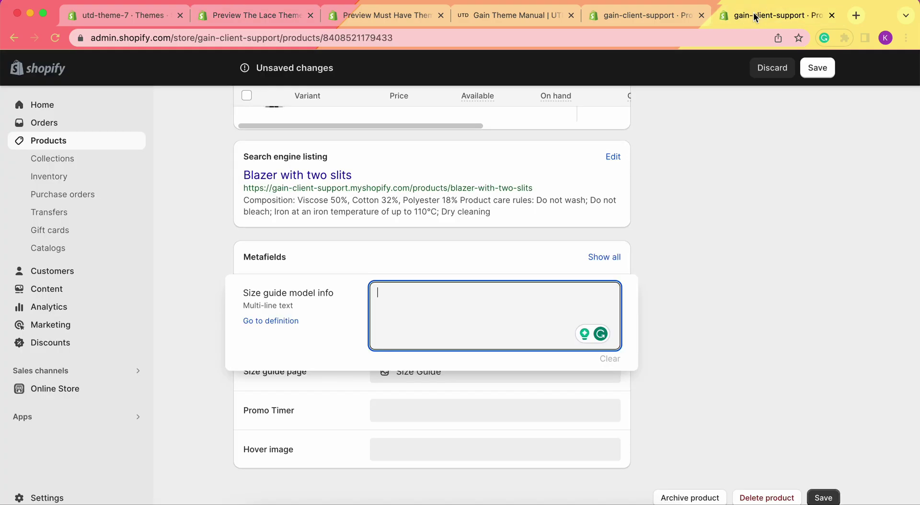
key(super+v)
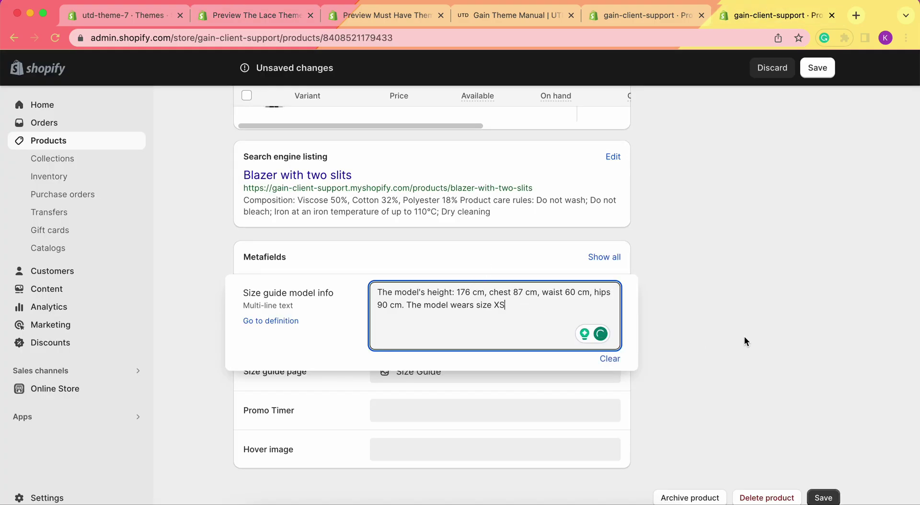
click(744, 338)
click(821, 77)
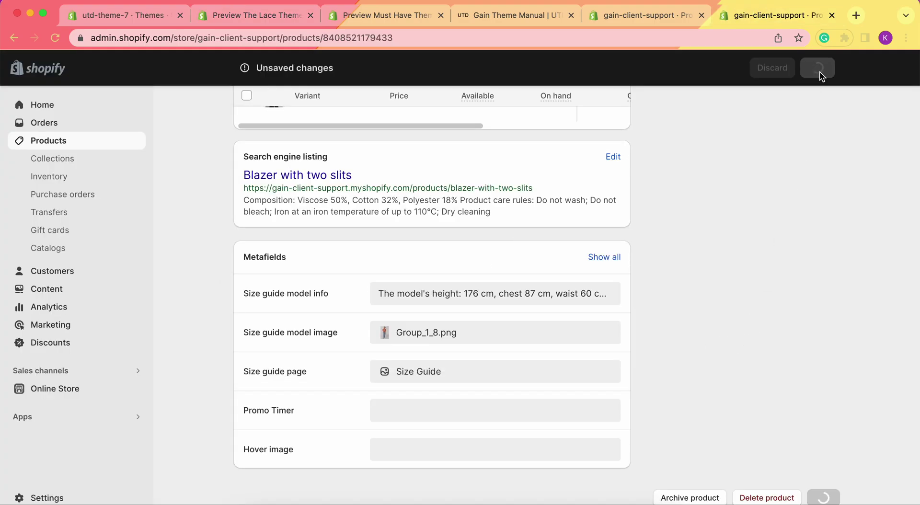
Preview the blazer product in the store and examine the Dimensions and Parameters of the model in the photo tabs of its size guide.
scroll(439, 309, down, 15)
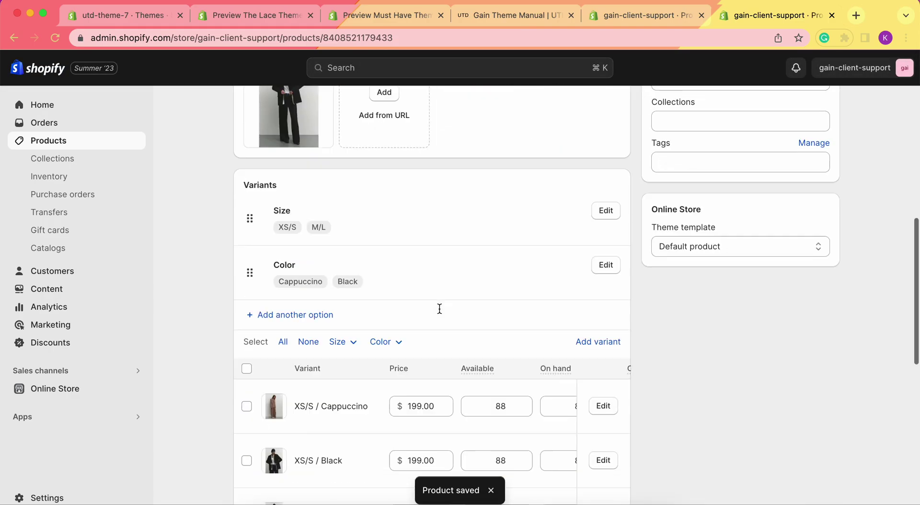
scroll(439, 311, down, 1)
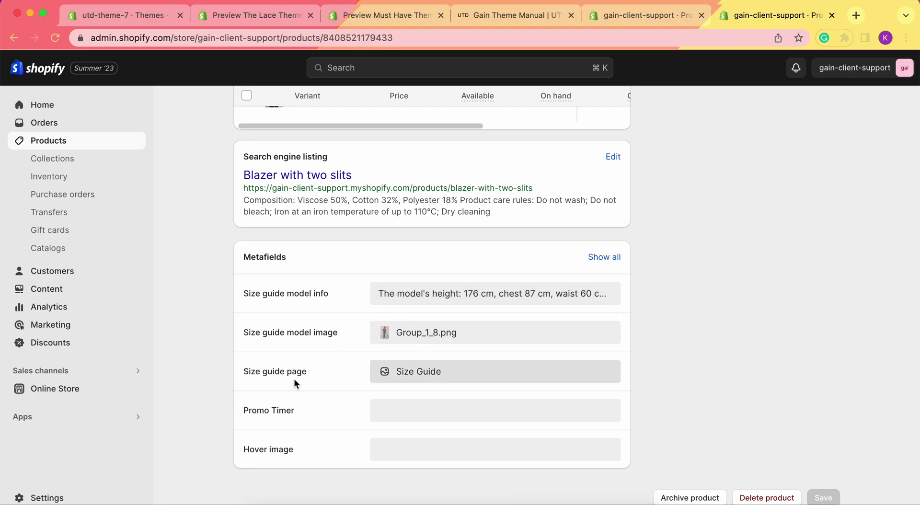
scroll(666, 336, up, 20)
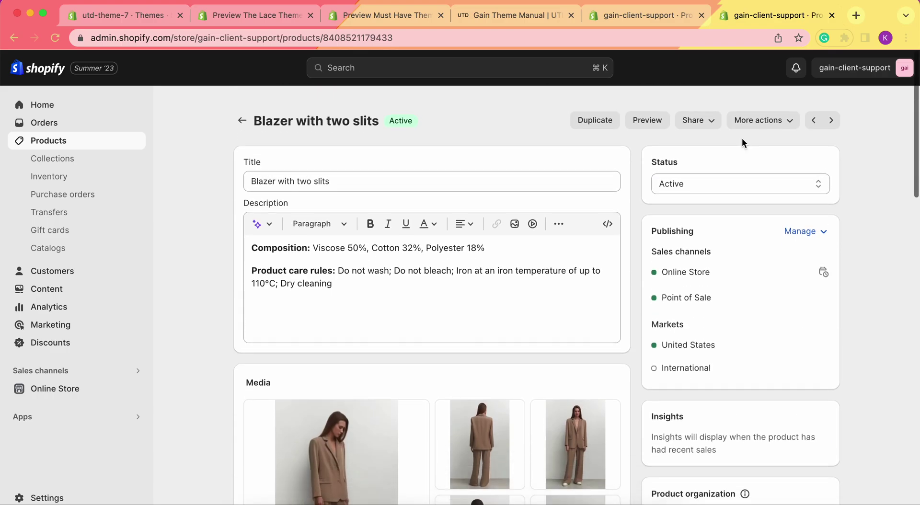
click(668, 112)
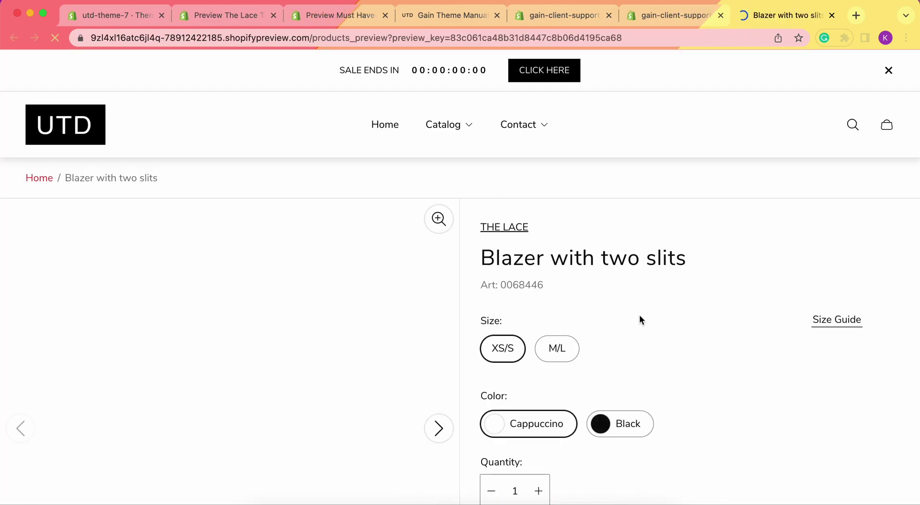
scroll(714, 319, down, 3)
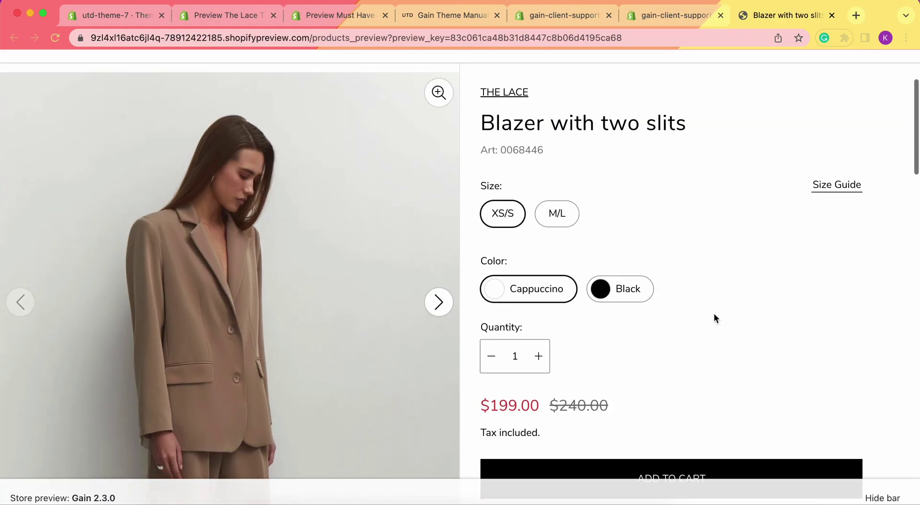
click(853, 189)
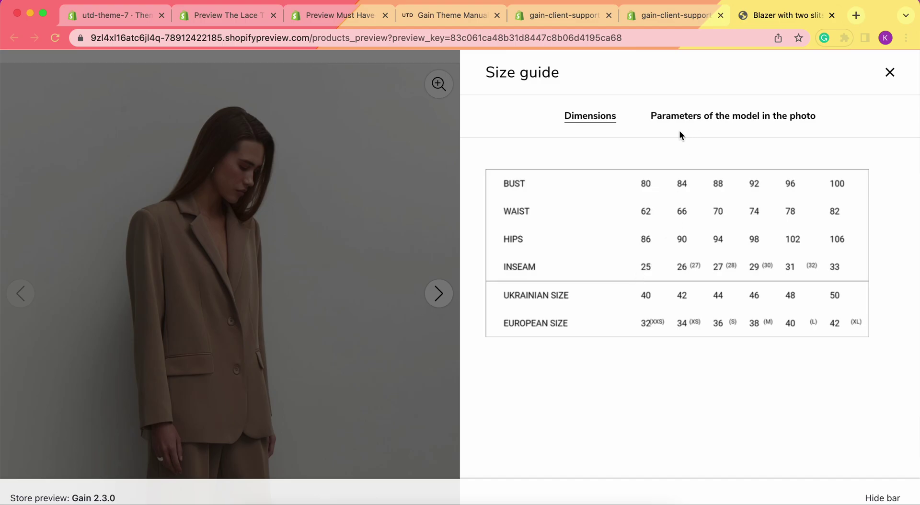
click(693, 122)
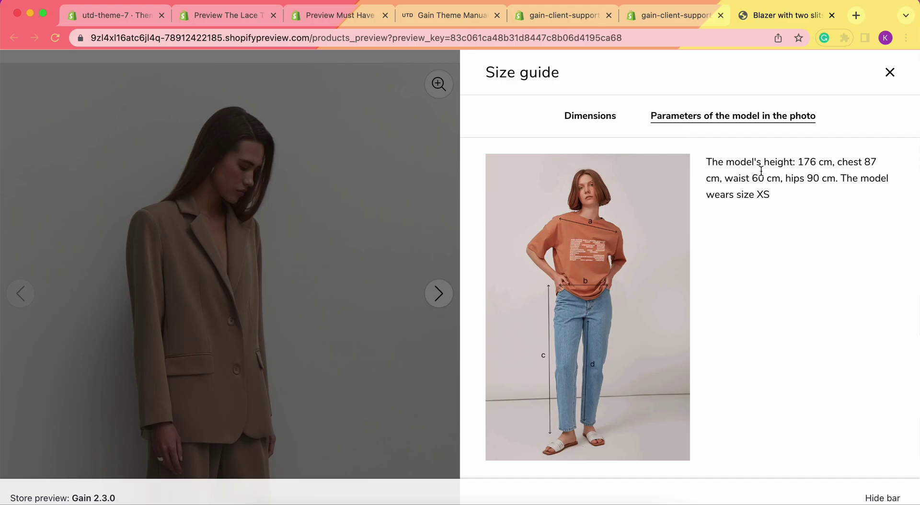
click(890, 72)
Open the Gain 2.3.0 theme in the theme editor and load the Default product template.
click(659, 15)
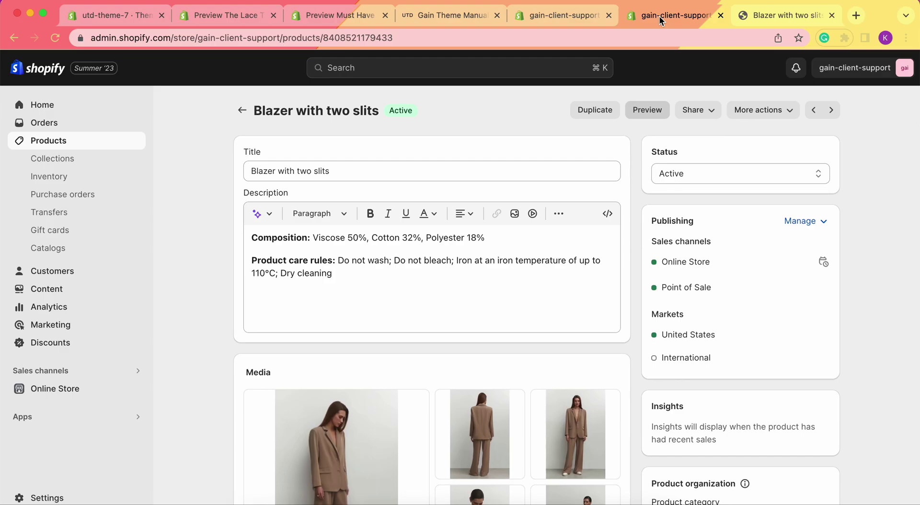
click(563, 15)
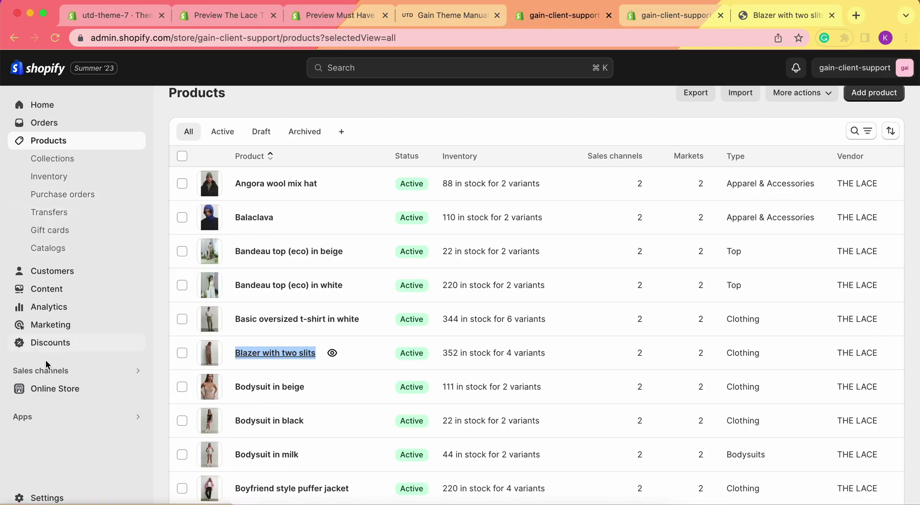
click(38, 394)
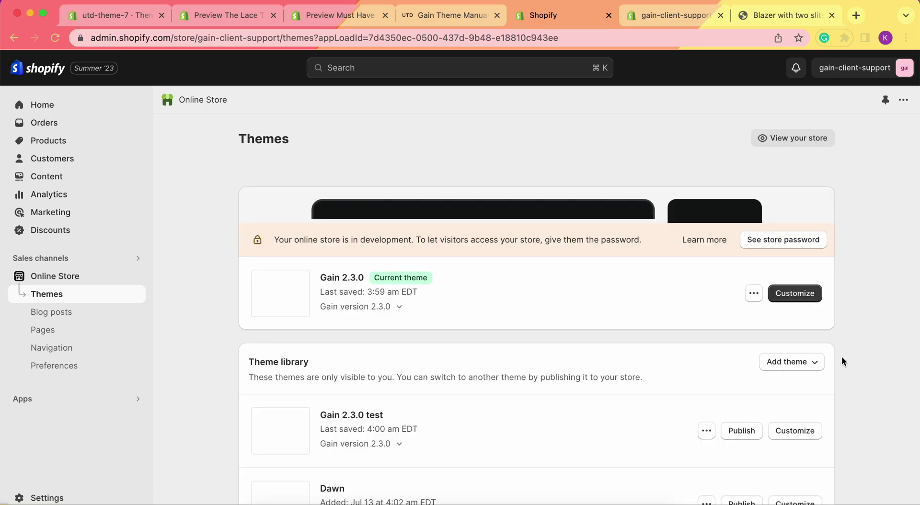
click(805, 428)
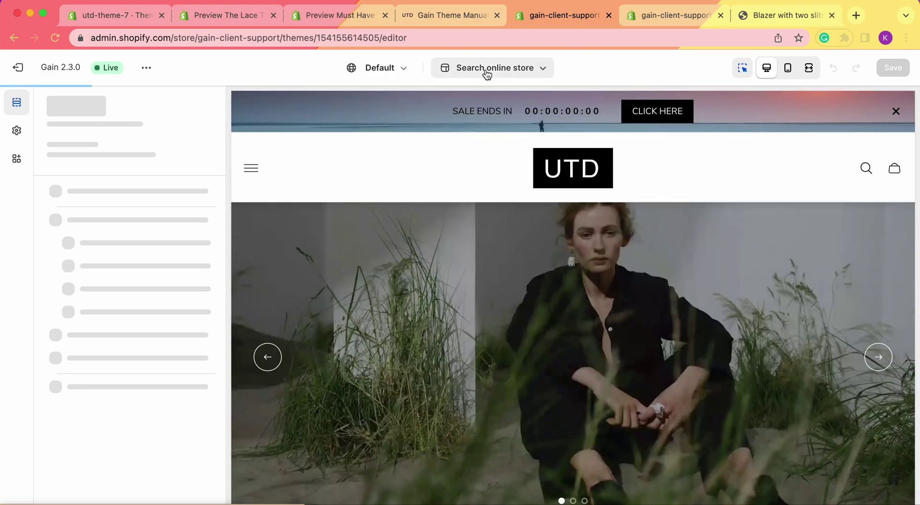
click(487, 69)
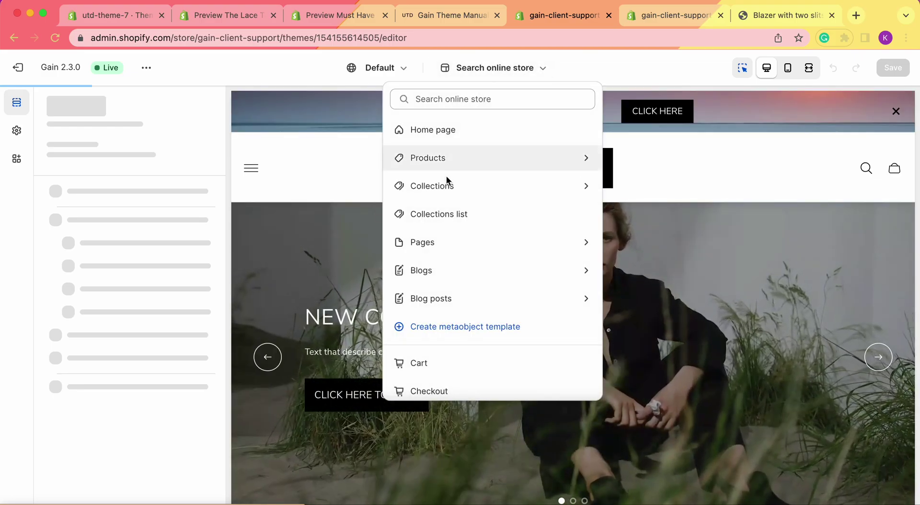
click(469, 157)
click(455, 160)
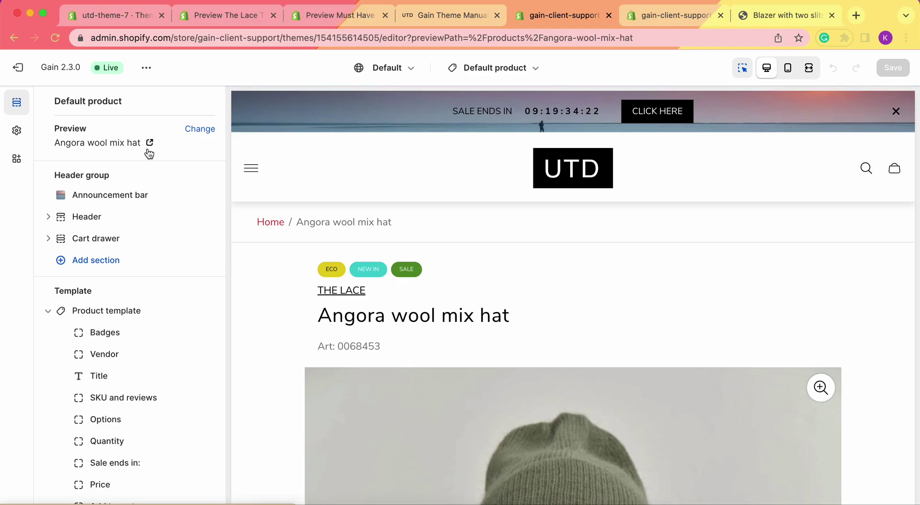
Change the template's preview product to "Blazer with two slits".
click(149, 143)
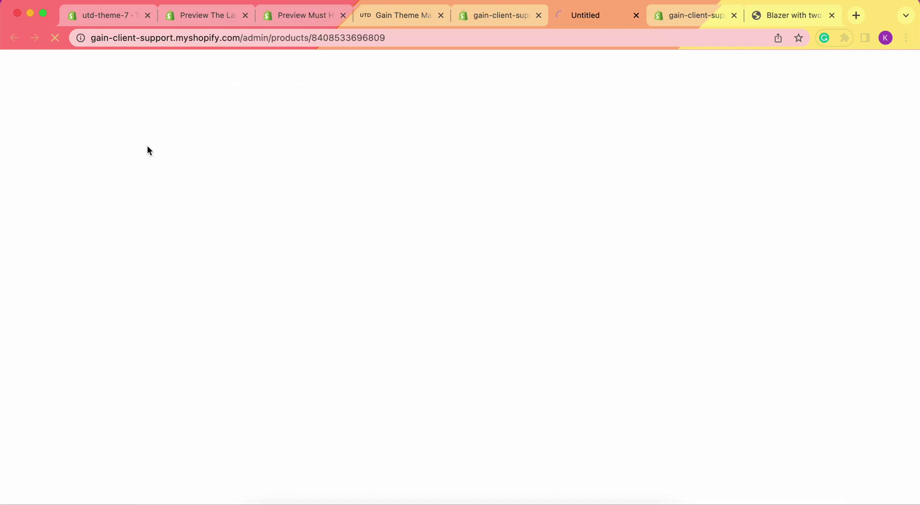
click(637, 15)
click(197, 128)
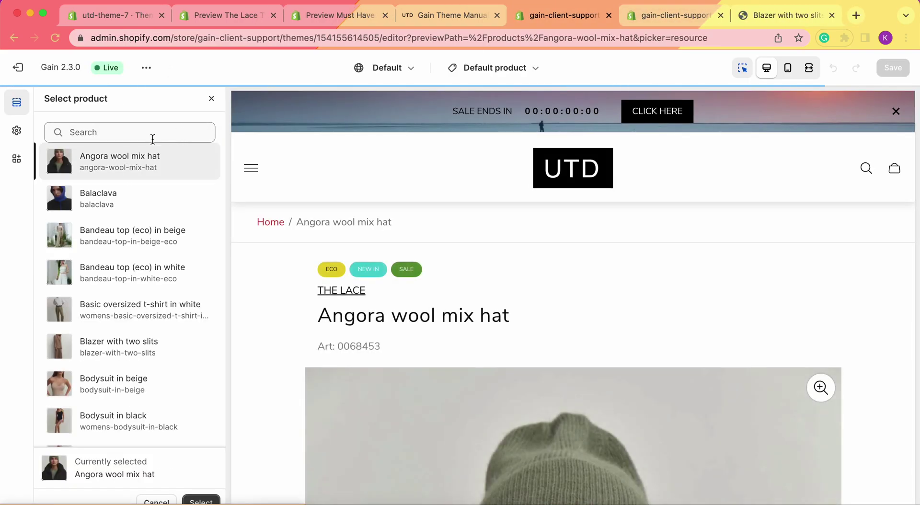
click(128, 325)
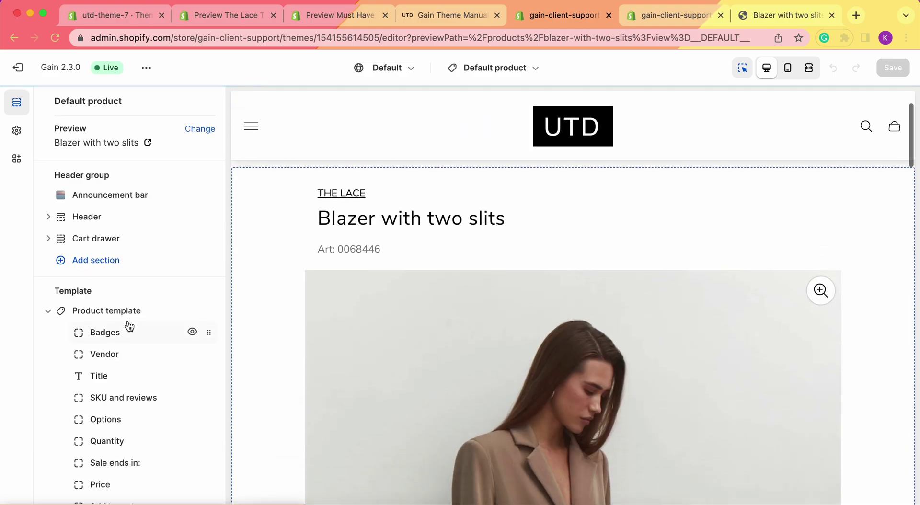
Locate the blazer's Size Guide link in the preview and open the settings of the Product template's Options block.
scroll(478, 275, down, 10)
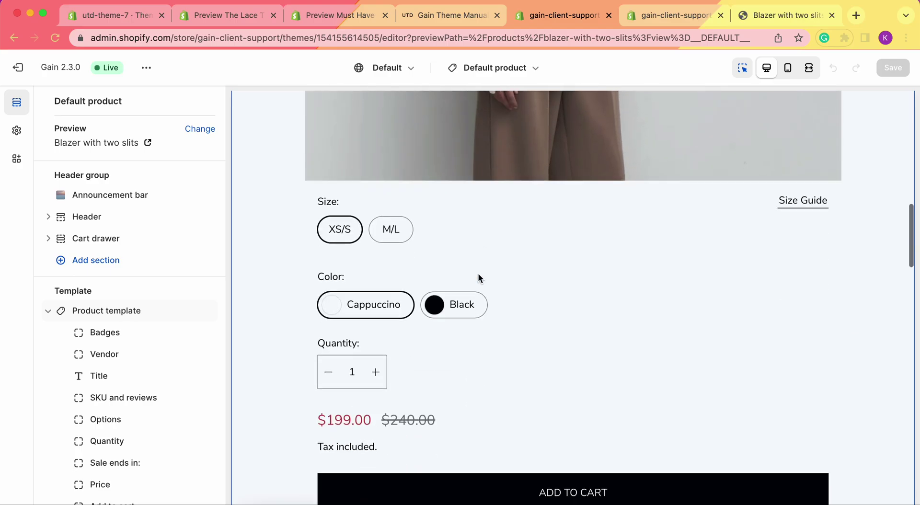
scroll(809, 200, up, 1)
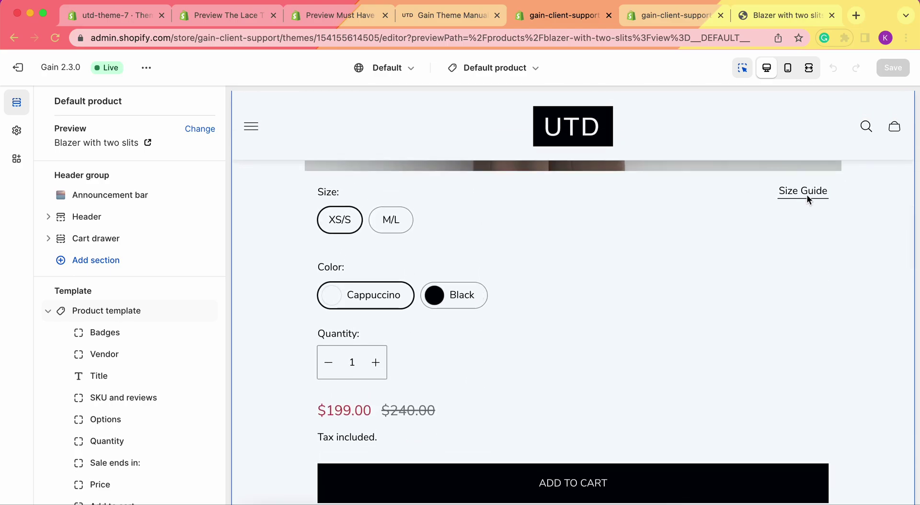
scroll(132, 311, down, 4)
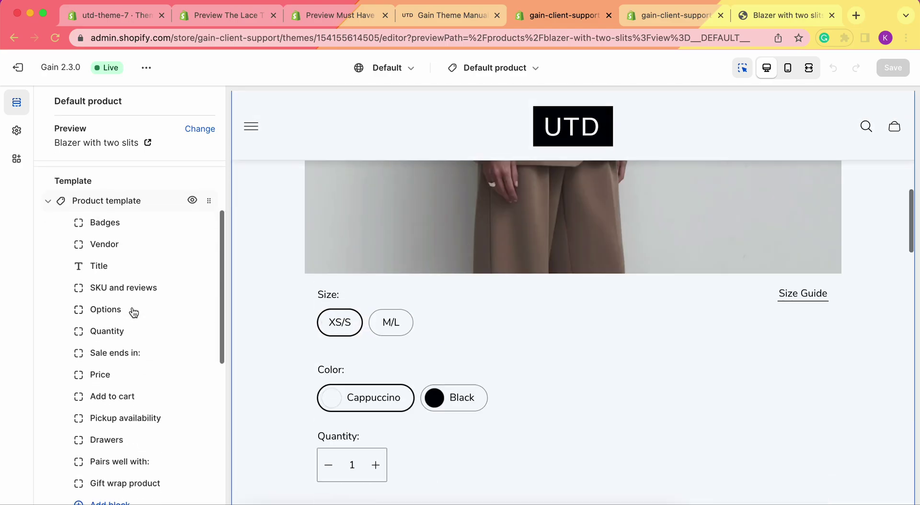
scroll(115, 306, down, 1)
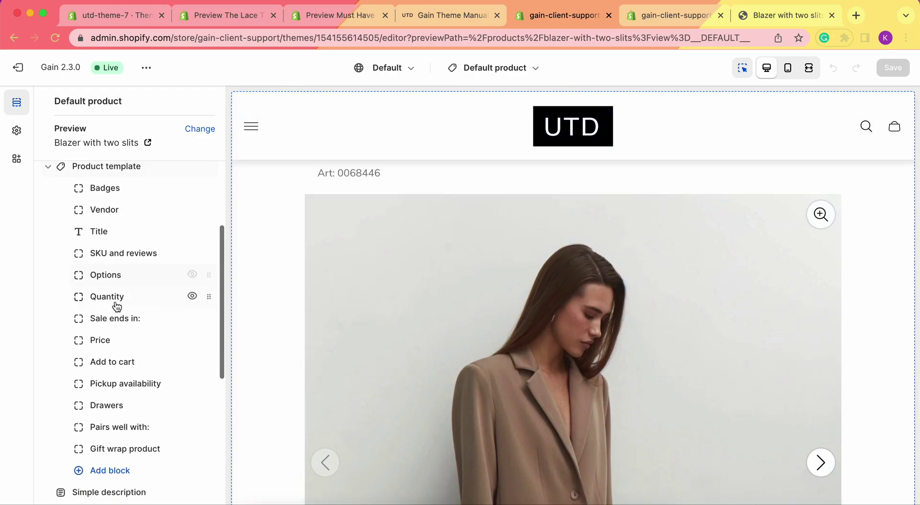
click(118, 273)
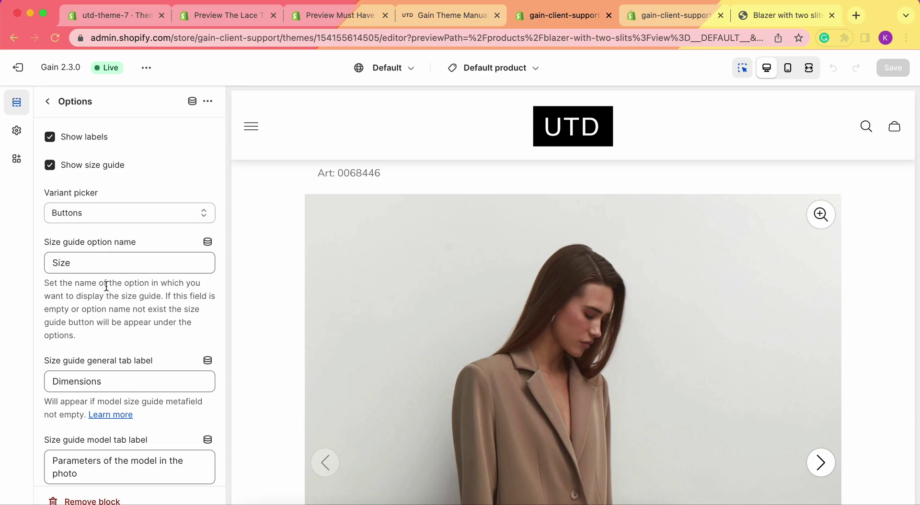
Review the Options block's size guide settings and compare the Size Guide link's placement with the product page in The Lace preview.
scroll(107, 308, down, 3)
scroll(552, 331, down, 7)
scroll(553, 331, down, 3)
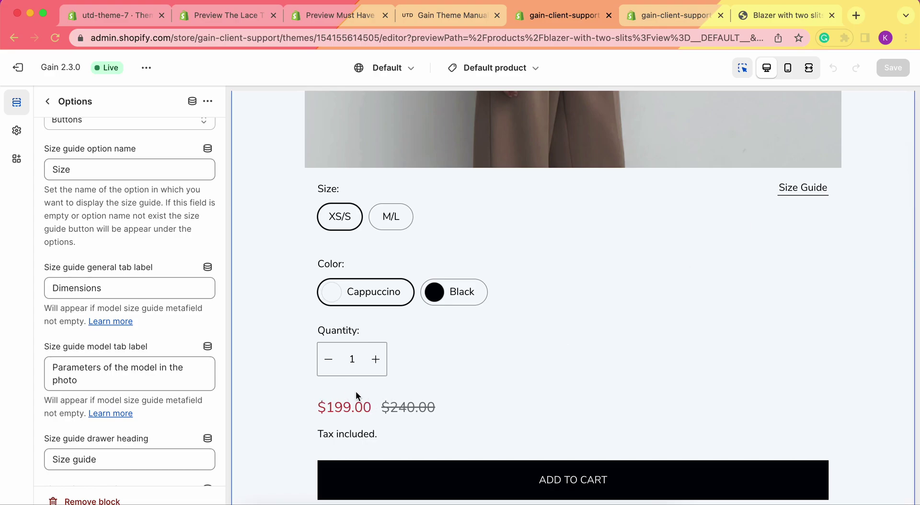
click(245, 19)
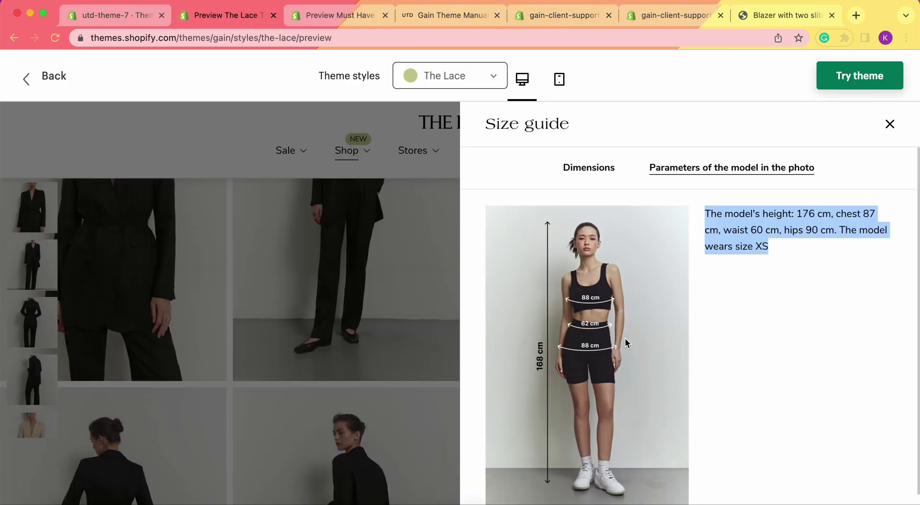
click(890, 123)
scroll(767, 258, up, 5)
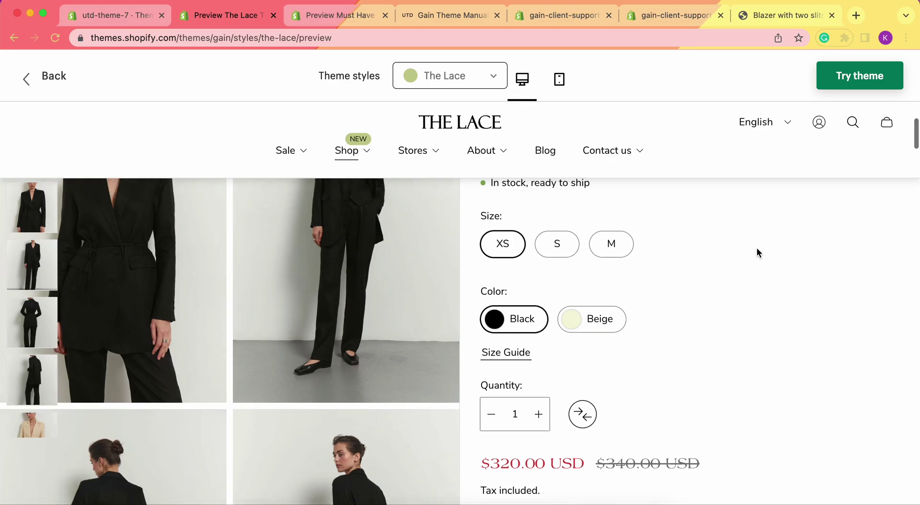
scroll(757, 252, down, 4)
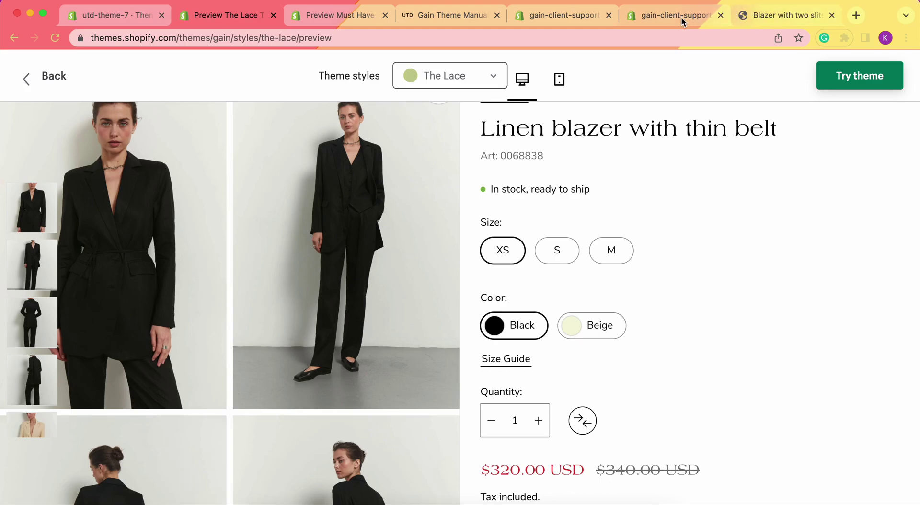
click(642, 19)
click(558, 16)
scroll(460, 201, up, 5)
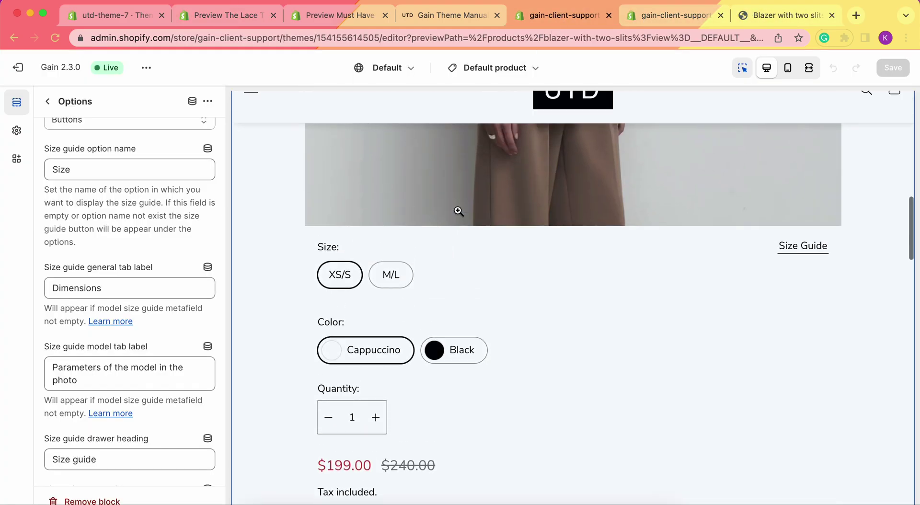
scroll(459, 209, down, 3)
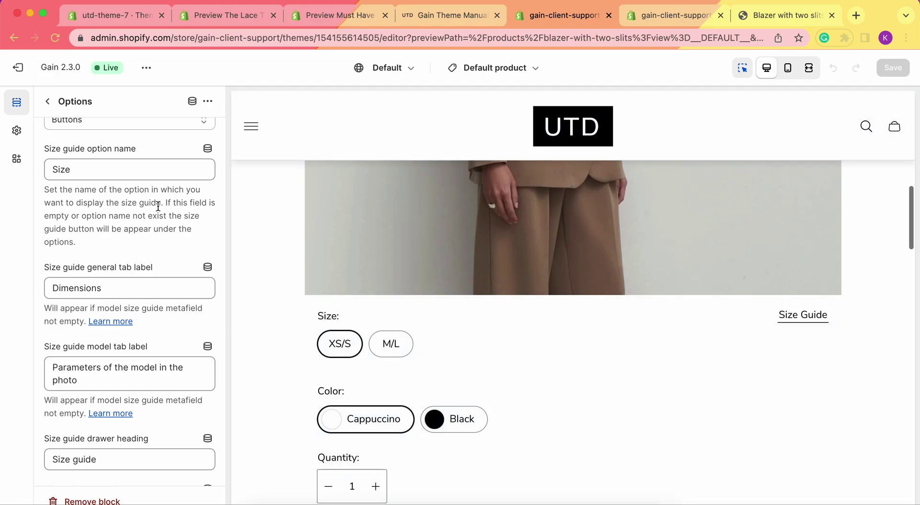
Clear the size guide option name in the Options block and save the template.
scroll(168, 197, up, 2)
click(106, 210)
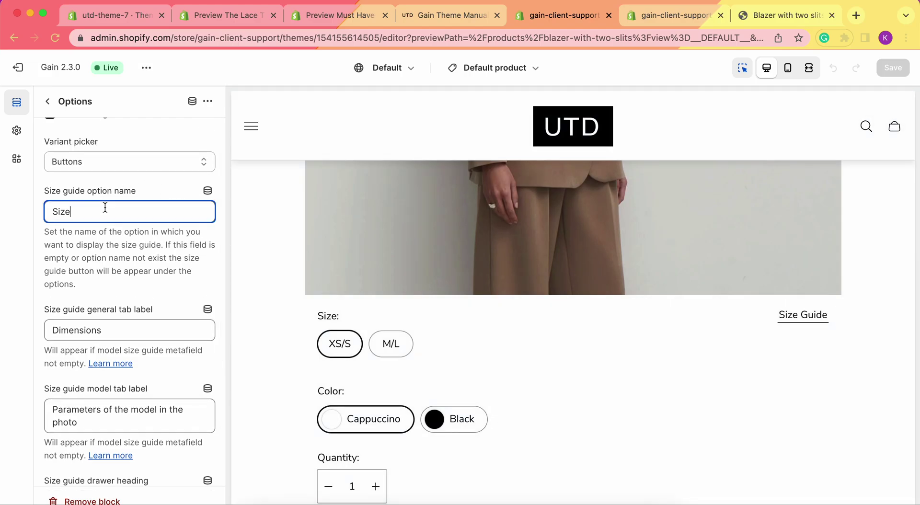
key(super+a)
key(BackSpace)
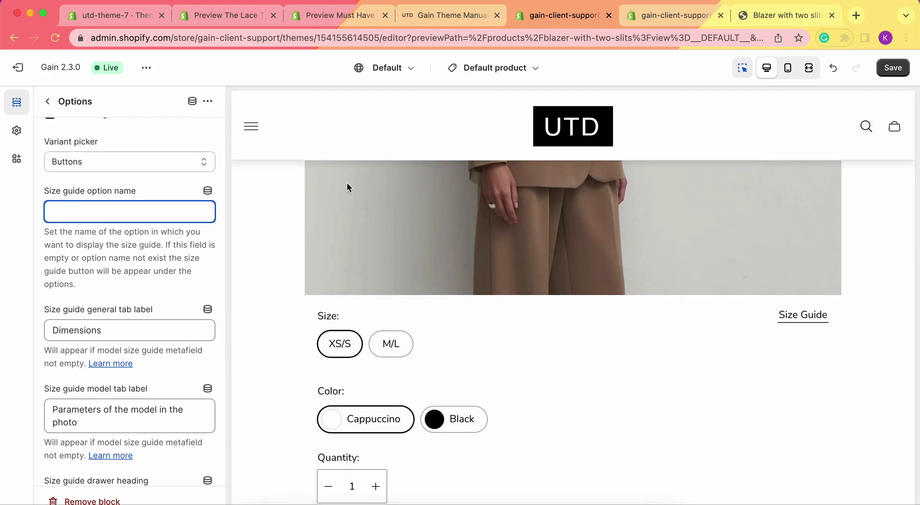
click(894, 68)
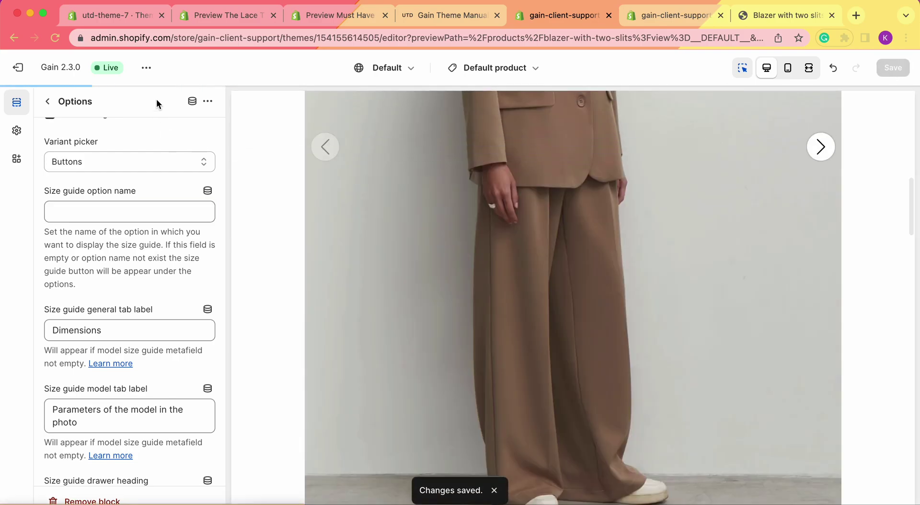
Reload the blazer's store preview, check the Size Guide link's placement, and open and close its drawer.
click(786, 15)
key(super+r)
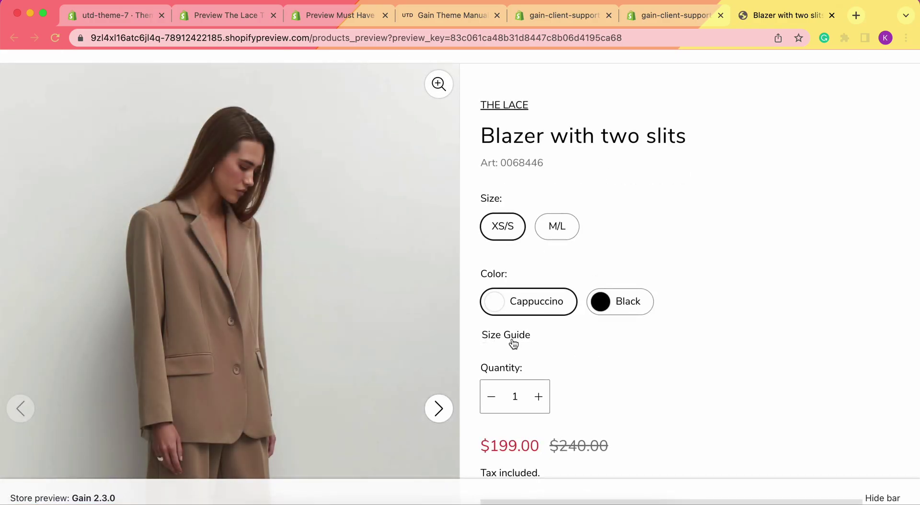
click(513, 343)
click(894, 73)
Try "Size" as the size guide option name in the theme editor, clear it again, and compare the Size Guide link's placement.
click(588, 18)
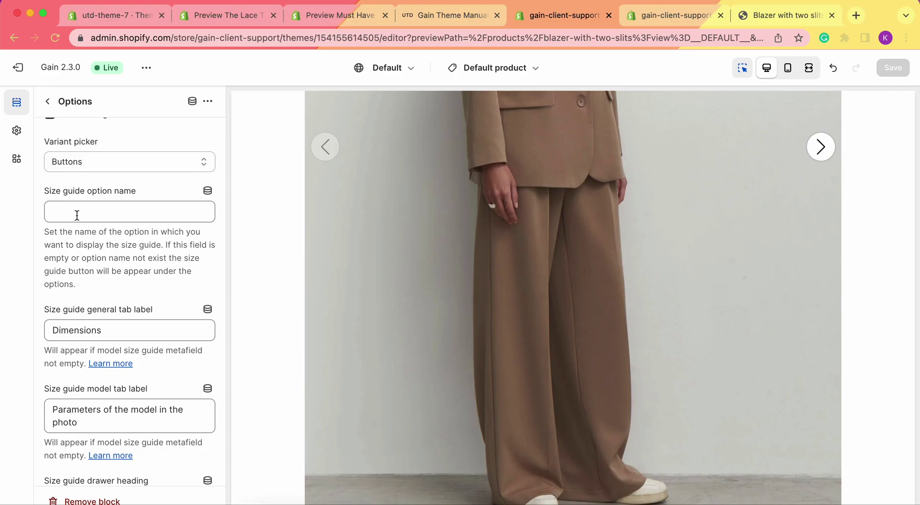
scroll(397, 308, down, 8)
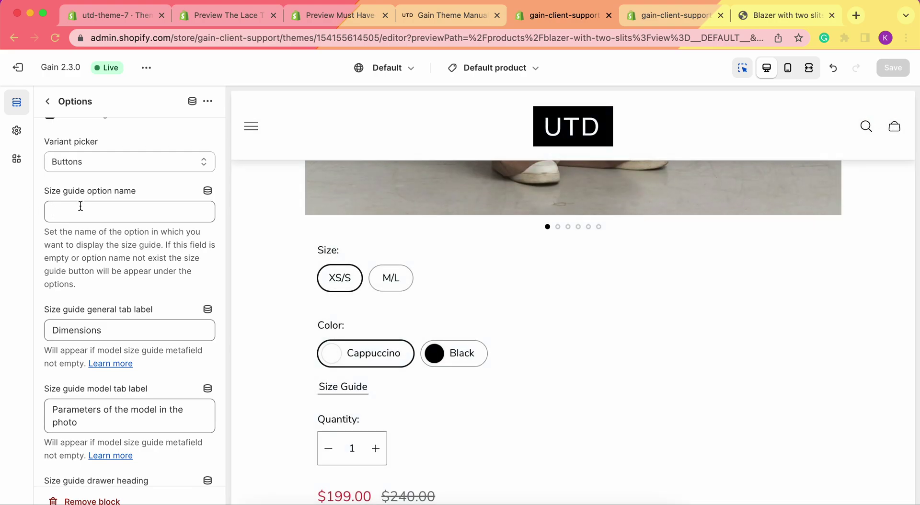
scroll(407, 340, down, 2)
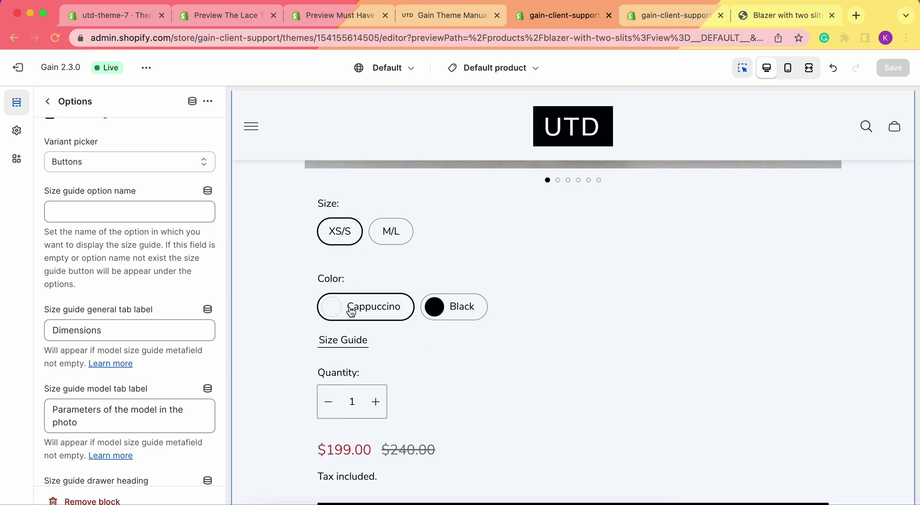
scroll(351, 309, up, 1)
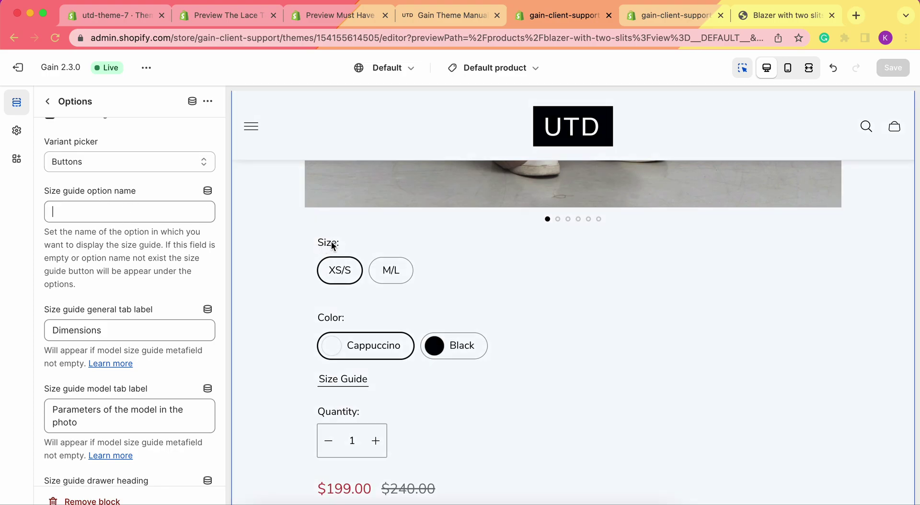
text(Size)
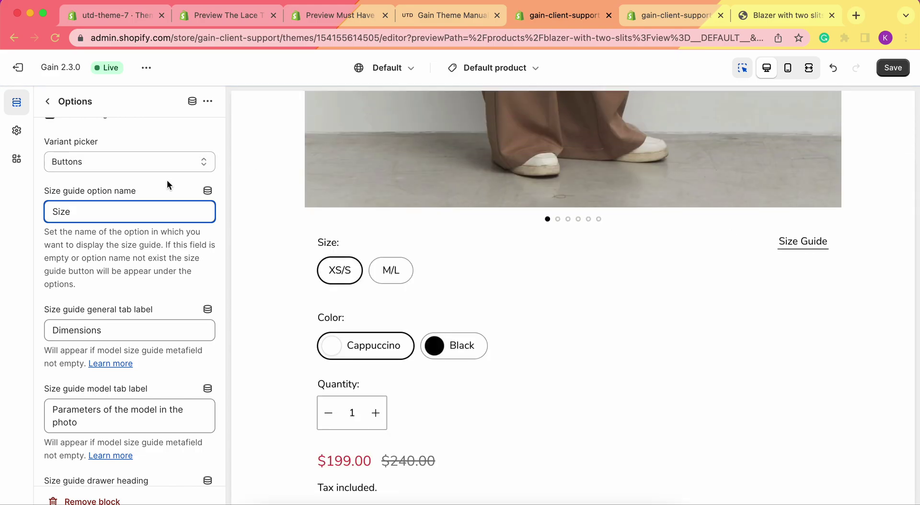
key(super+a)
key(BackSpace)
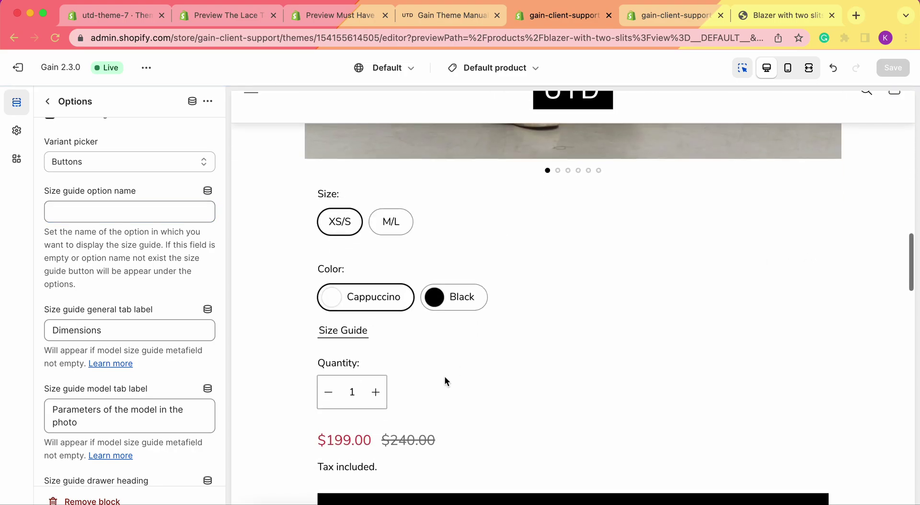
scroll(345, 366, up, 1)
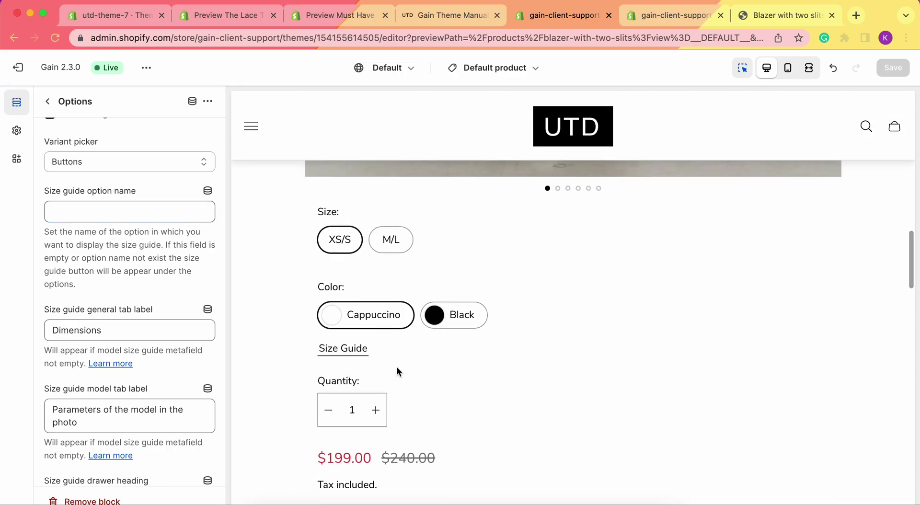
scroll(182, 305, down, 1)
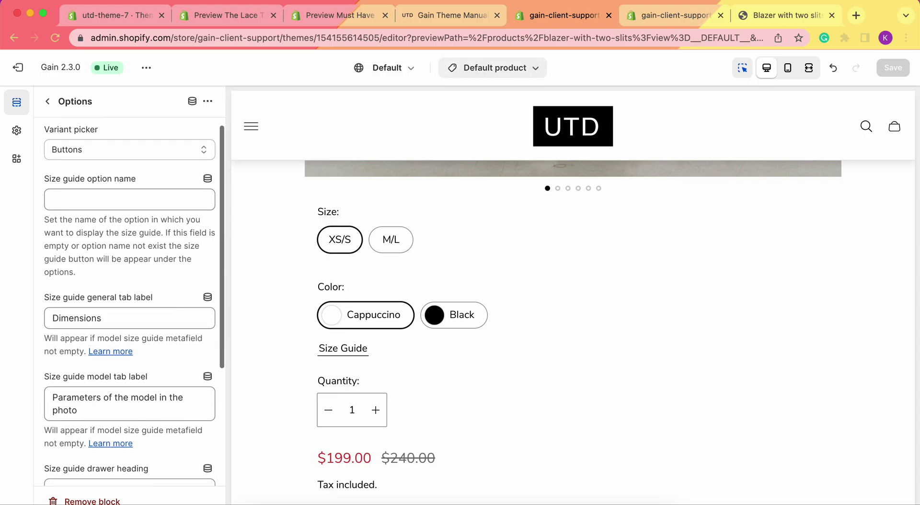
Open the size guide drawer in the blazer's store preview and view its Dimensions and model parameters tabs.
click(788, 14)
click(523, 337)
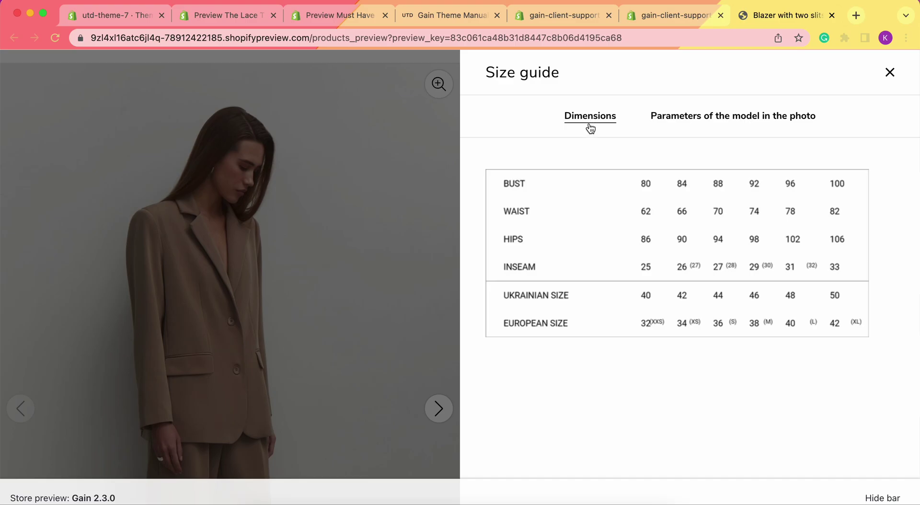
click(688, 120)
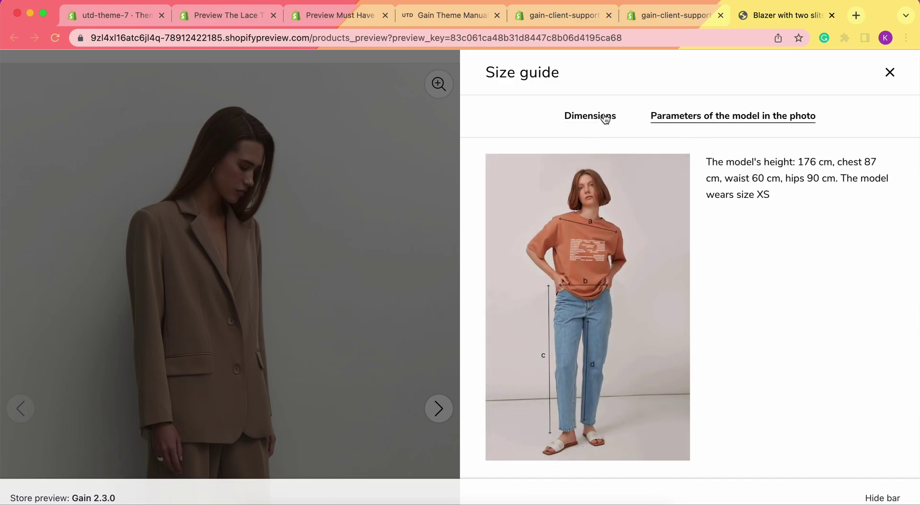
click(605, 119)
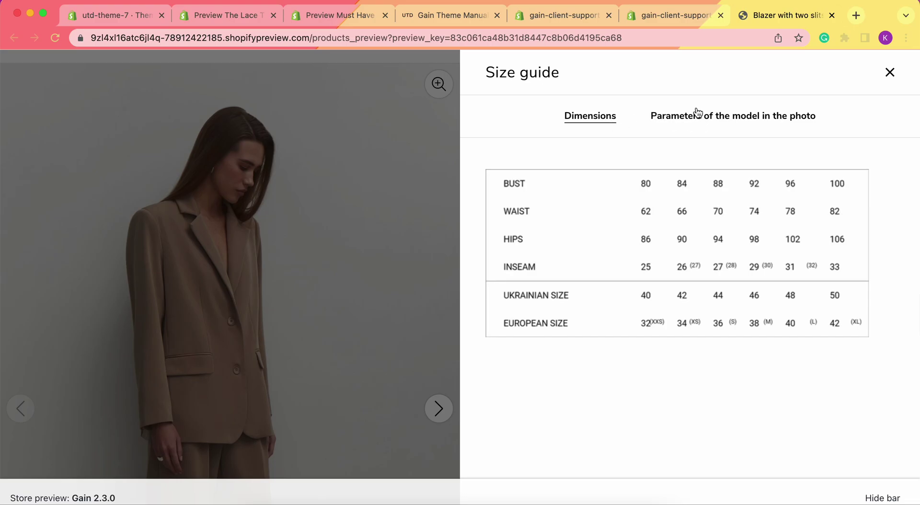
Set the size guide general tab label to "Guide" in the theme editor's Options block.
click(561, 15)
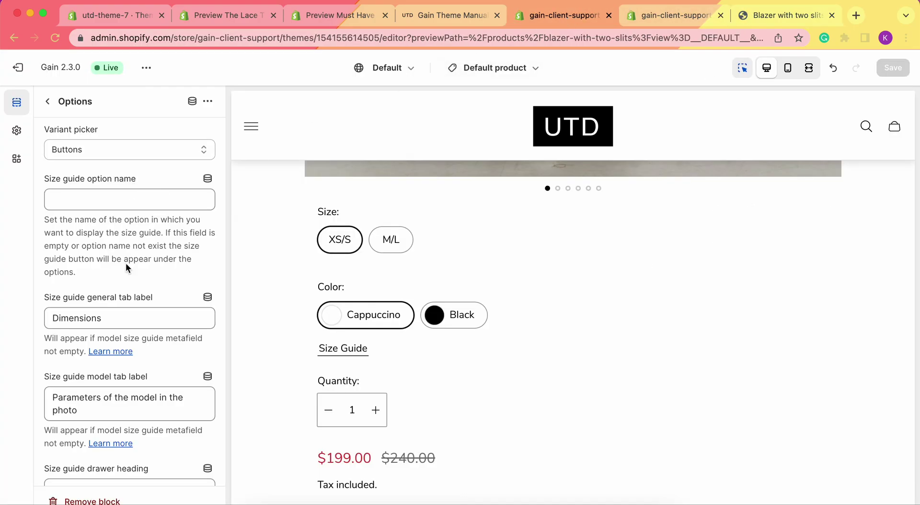
scroll(125, 263, down, 2)
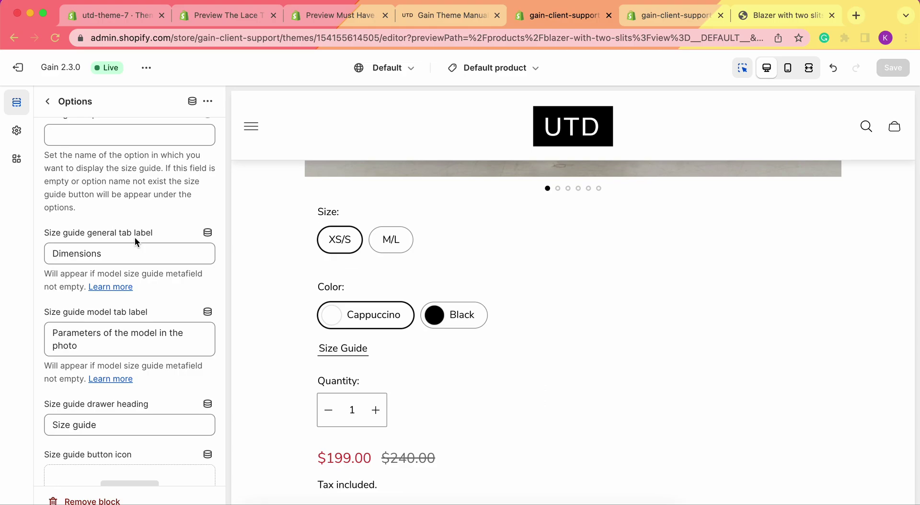
click(107, 256)
key(super+a)
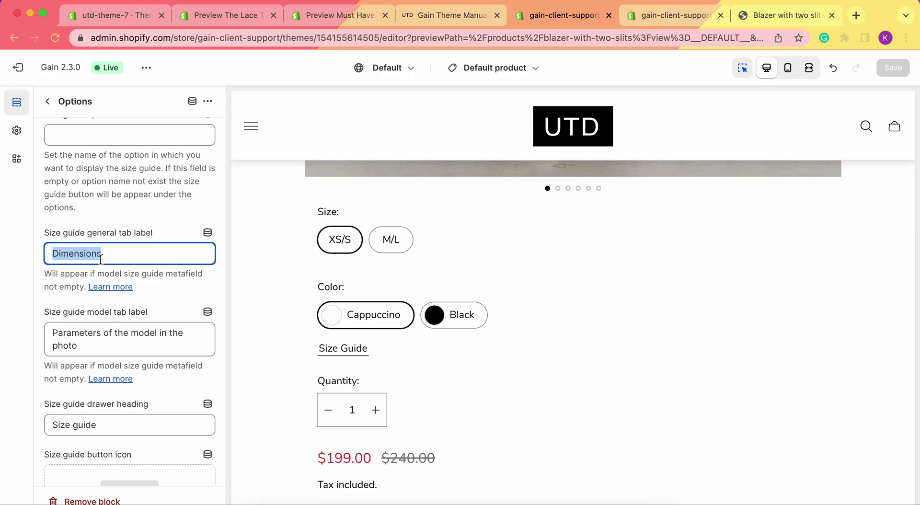
text(Guide)
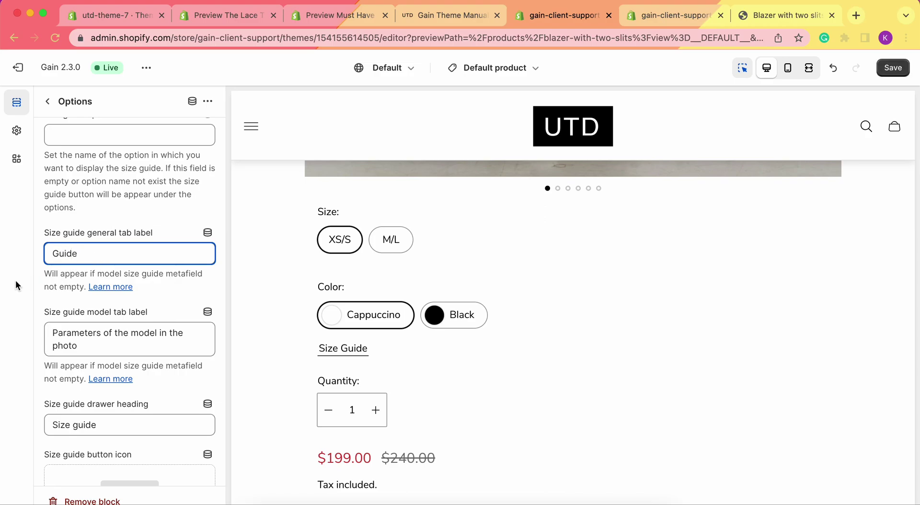
click(16, 286)
Set the size guide model tab label to "Model Info" and save the template.
scroll(104, 290, down, 1)
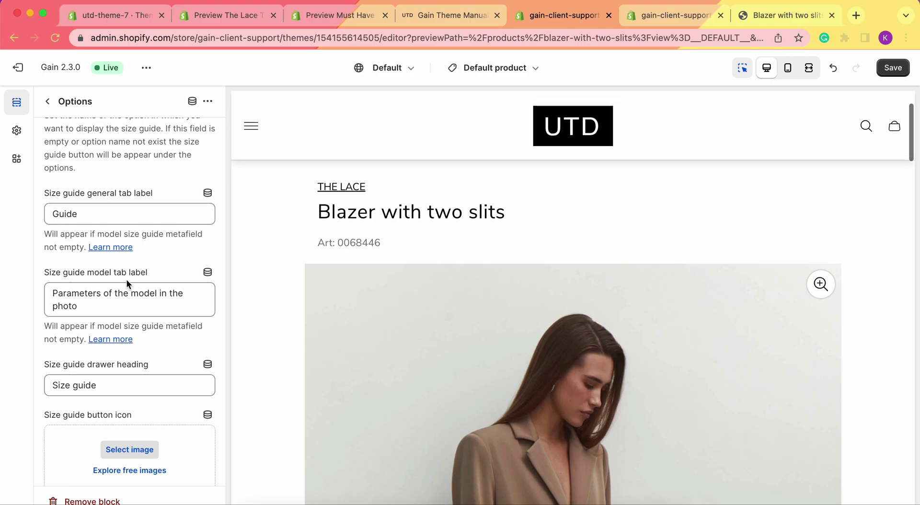
click(91, 309)
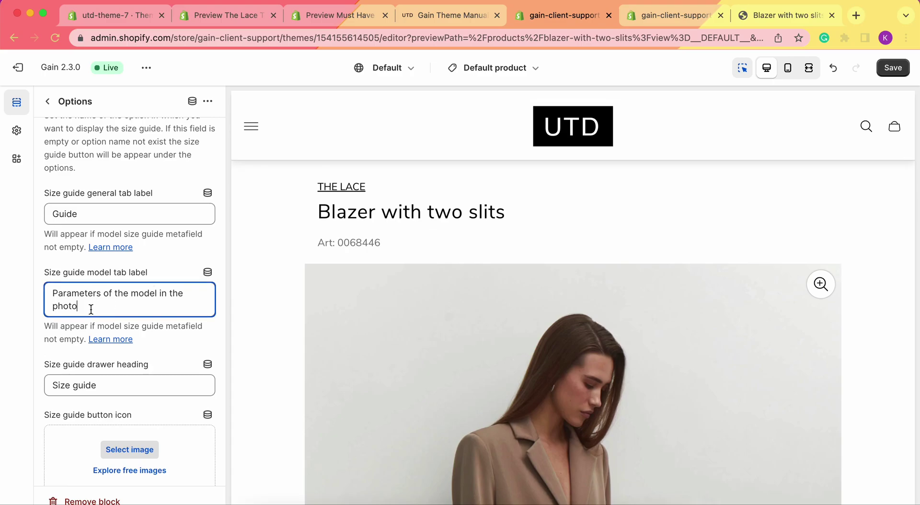
key(super+a)
text(Mo)
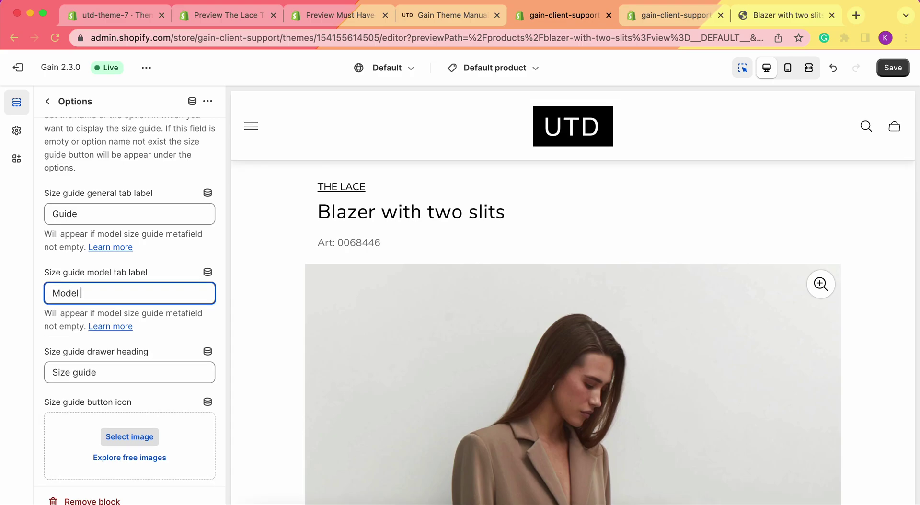
text(del Info)
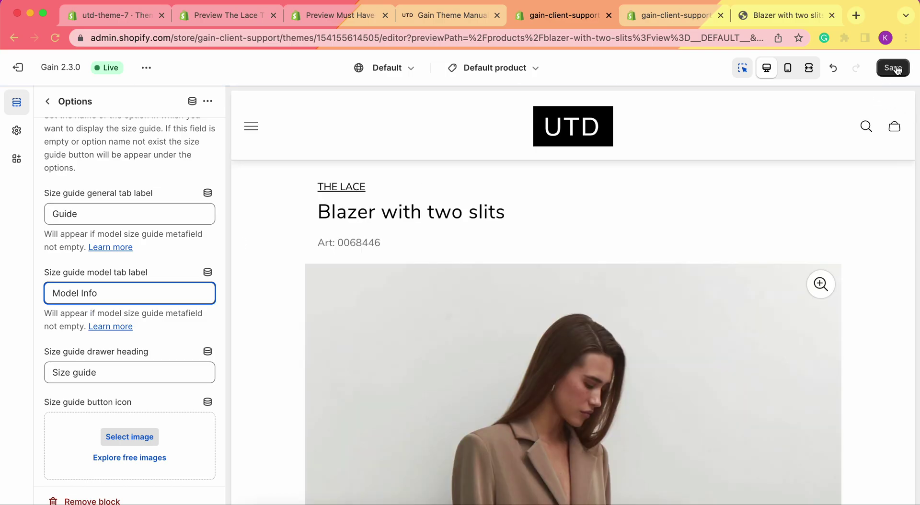
click(896, 69)
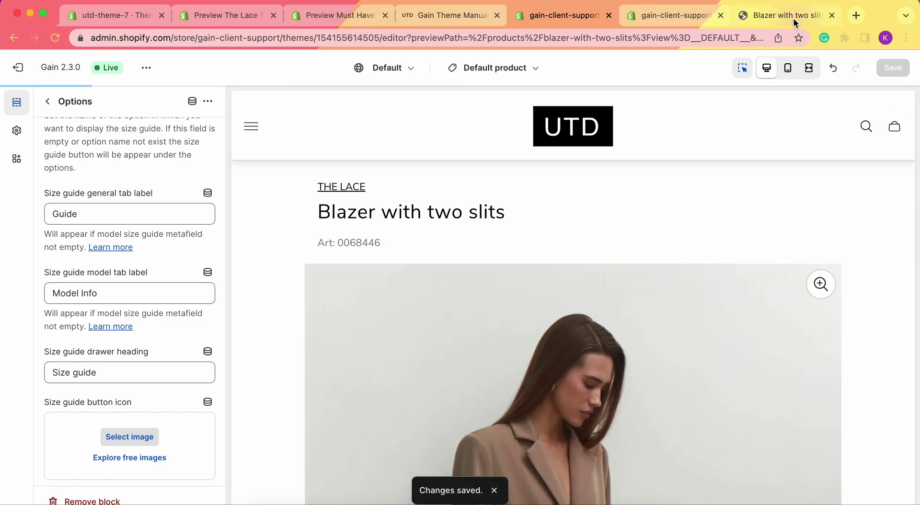
Reload the blazer's store preview and check the renamed Guide and Model Info tabs in the size guide drawer.
click(797, 20)
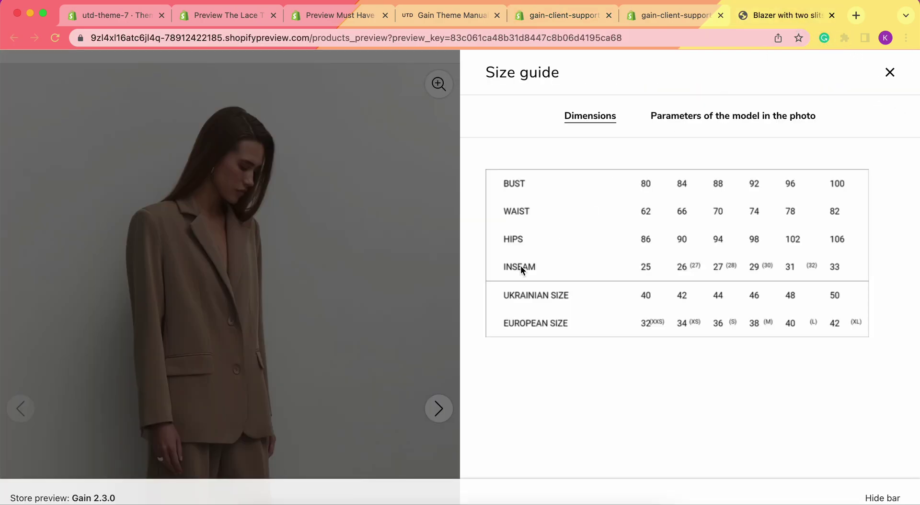
click(890, 73)
key(super+r)
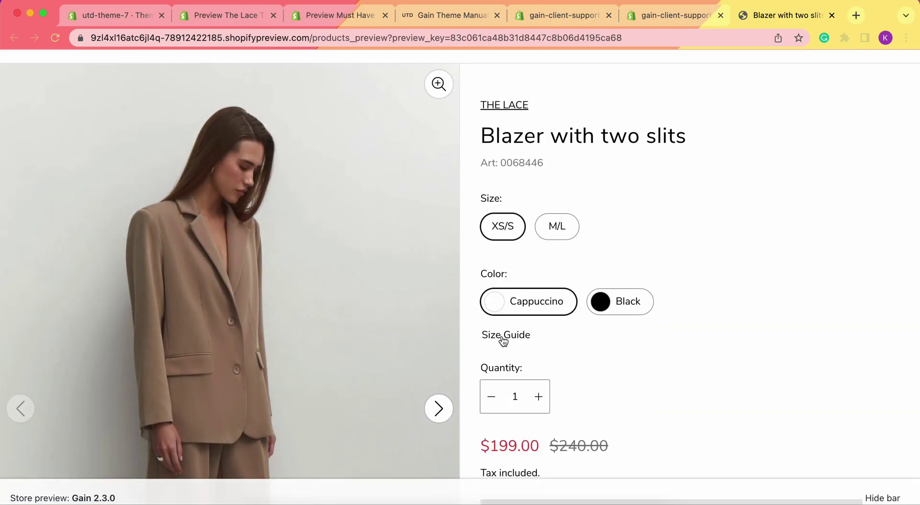
click(502, 337)
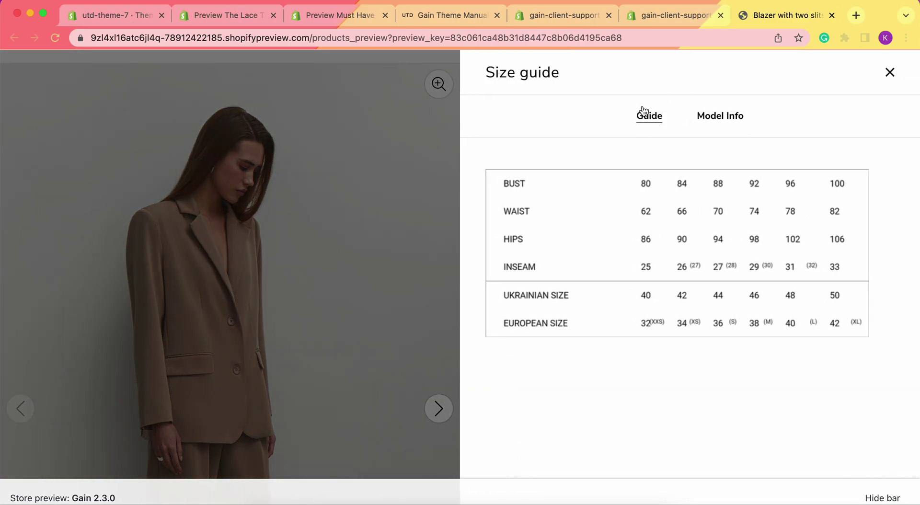
click(716, 118)
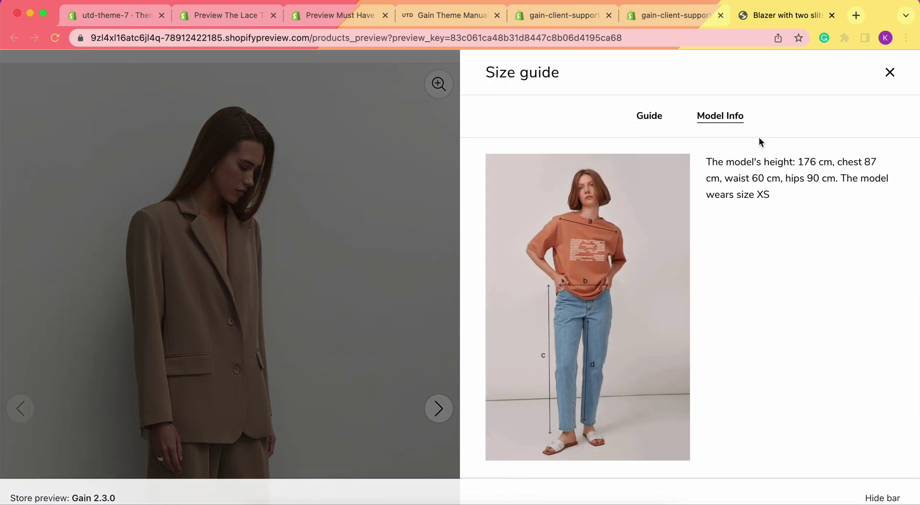
Review the remaining size guide settings in the Options block, compare the drawer in the blazer's store preview, and close the drawer.
click(671, 19)
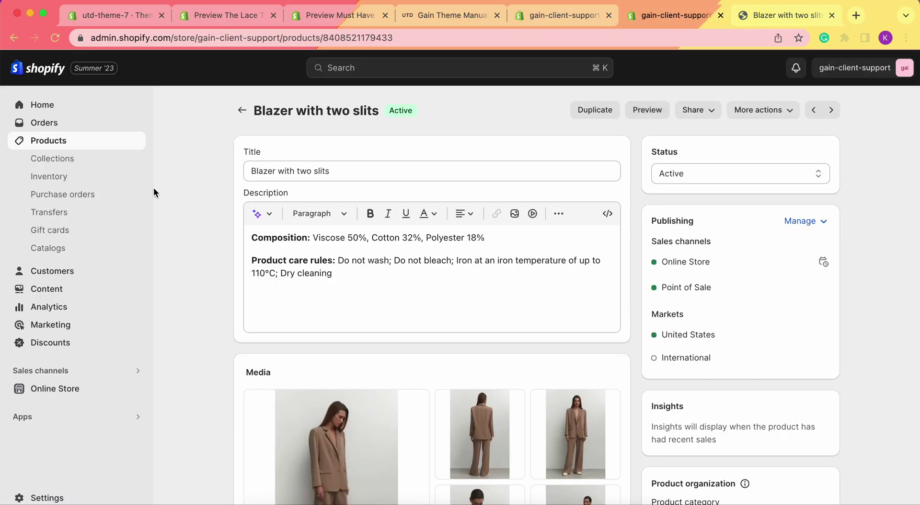
click(542, 23)
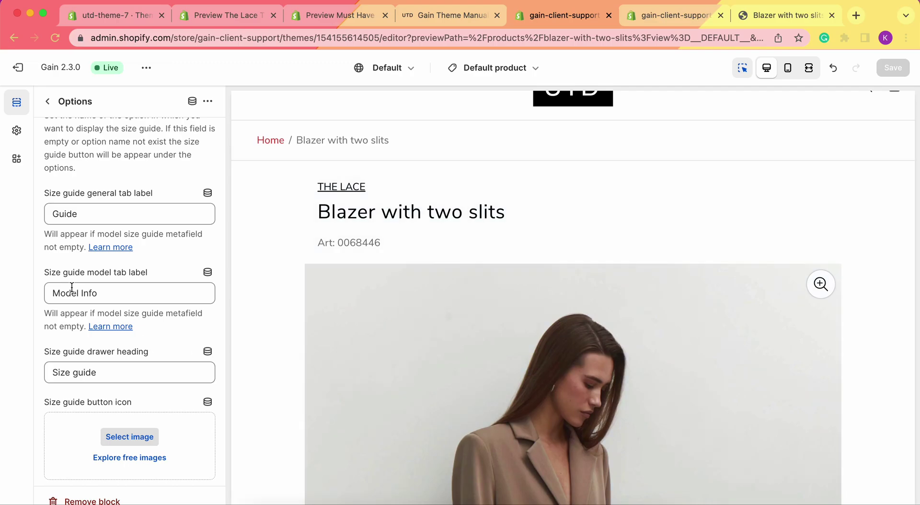
scroll(72, 287, down, 3)
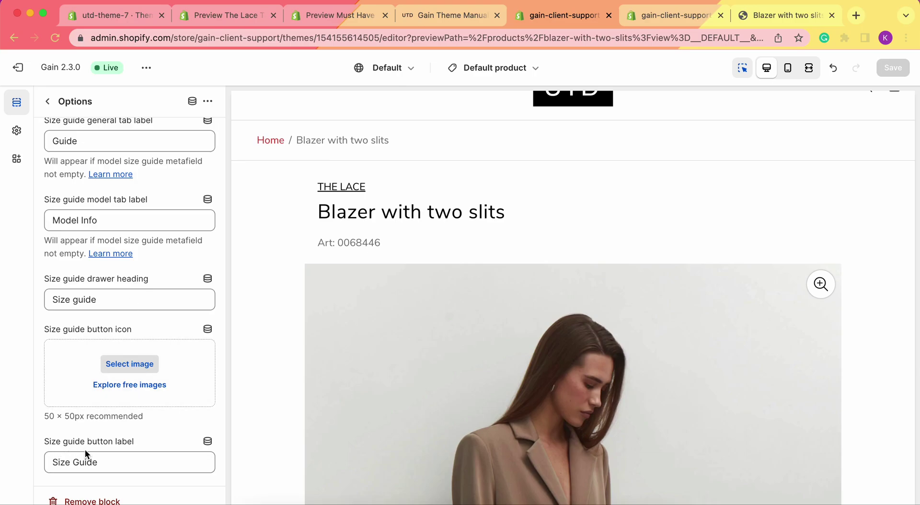
click(786, 15)
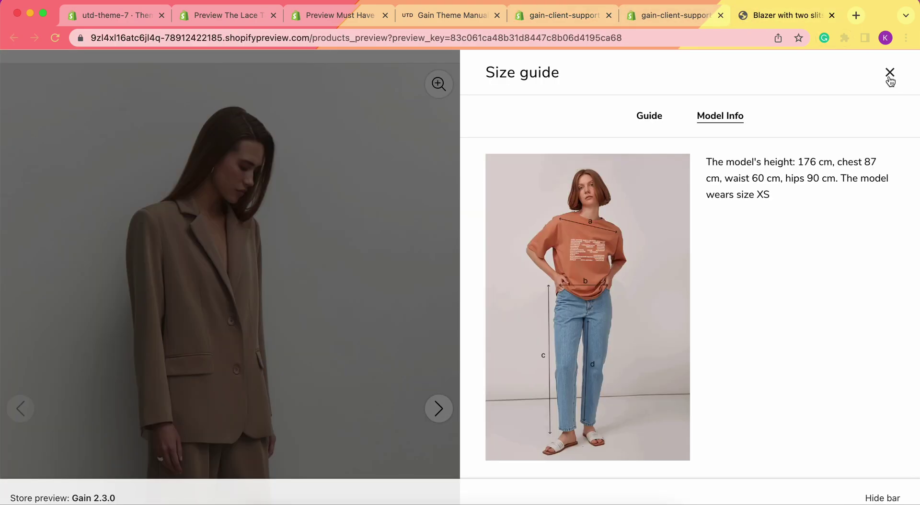
click(891, 79)
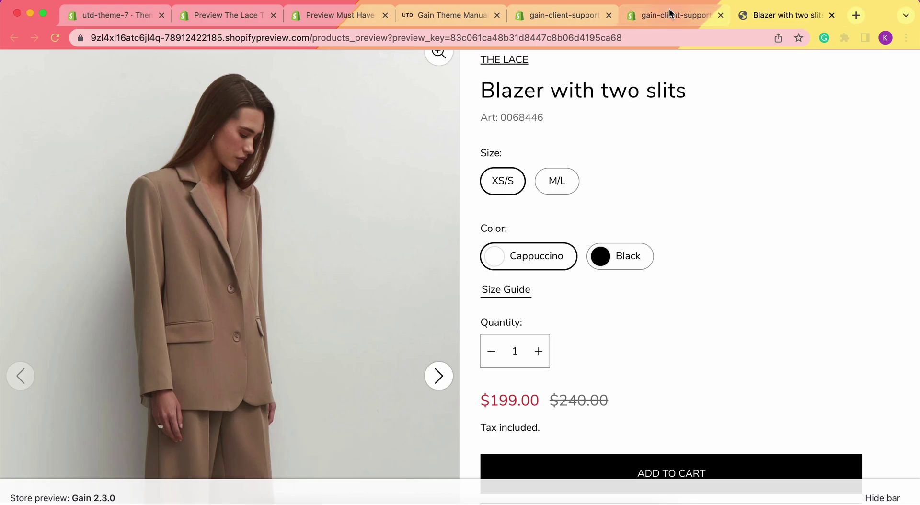
Set the size guide button icon in the Options block to the "gift" PNG from the store library and save the template.
click(670, 16)
click(548, 17)
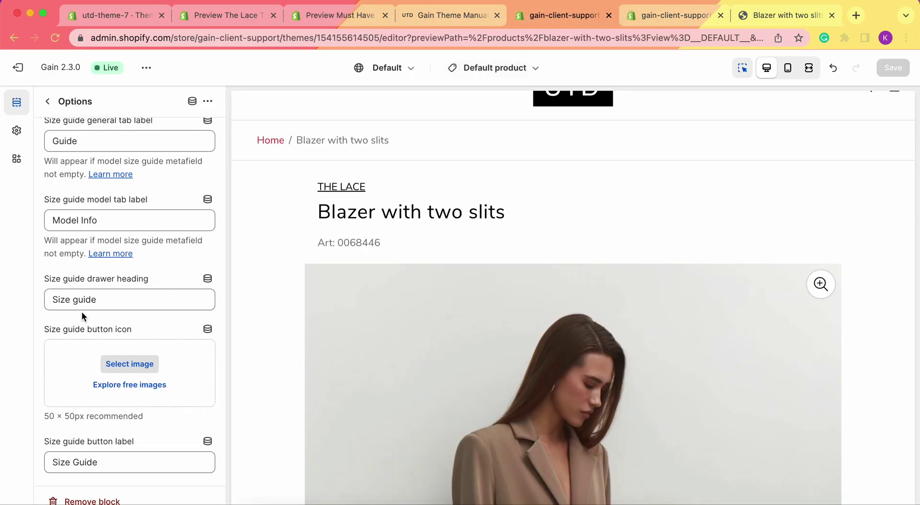
click(131, 364)
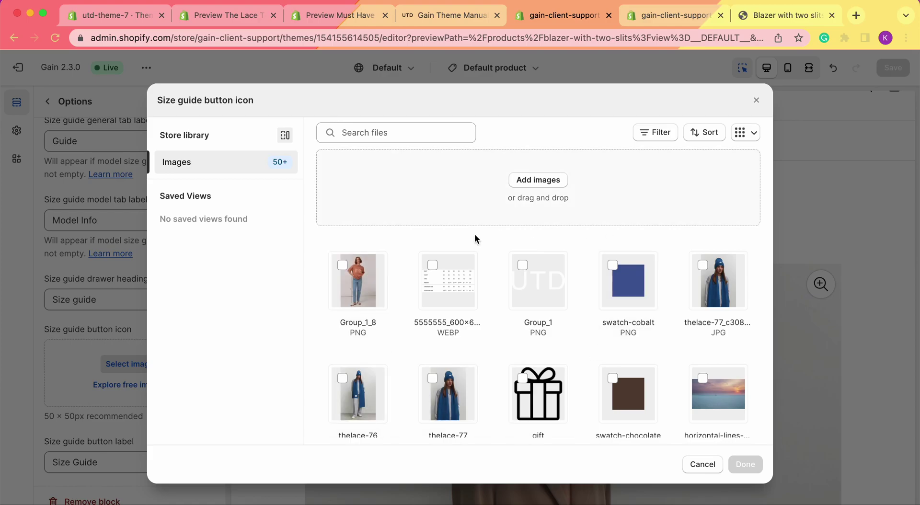
scroll(409, 312, down, 1)
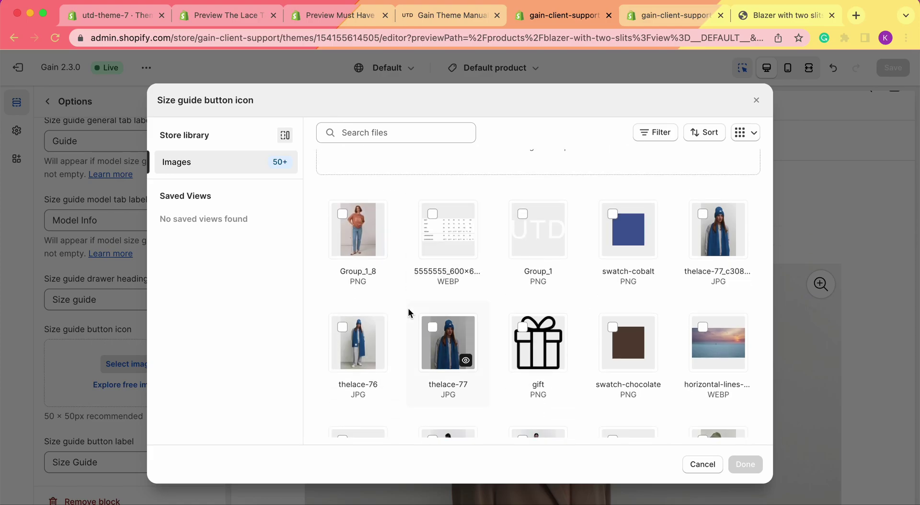
click(523, 328)
click(745, 464)
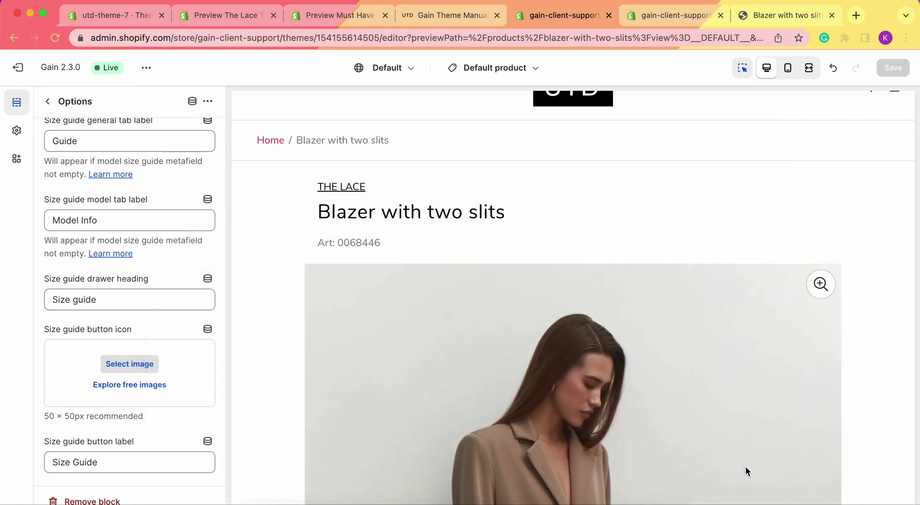
click(894, 68)
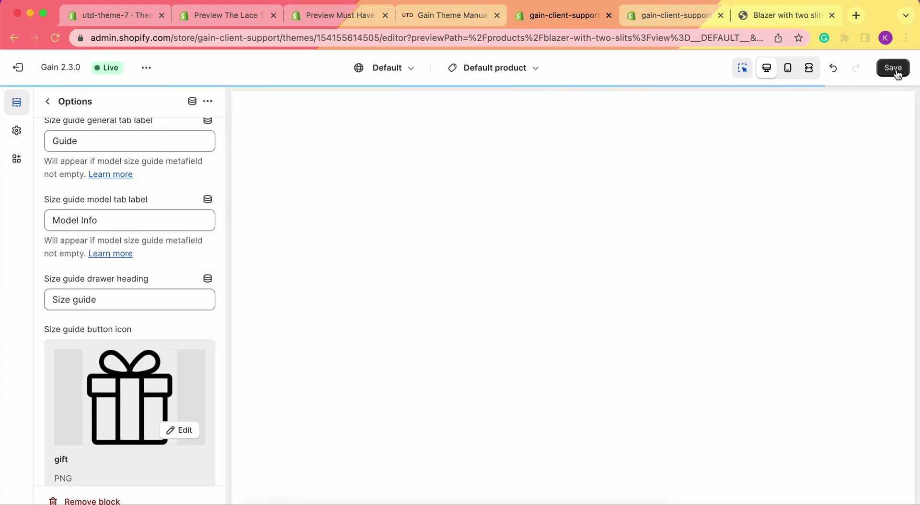
Check the size guide button icon in the editor's product preview and in the reloaded store preview of the blazer.
scroll(476, 312, down, 10)
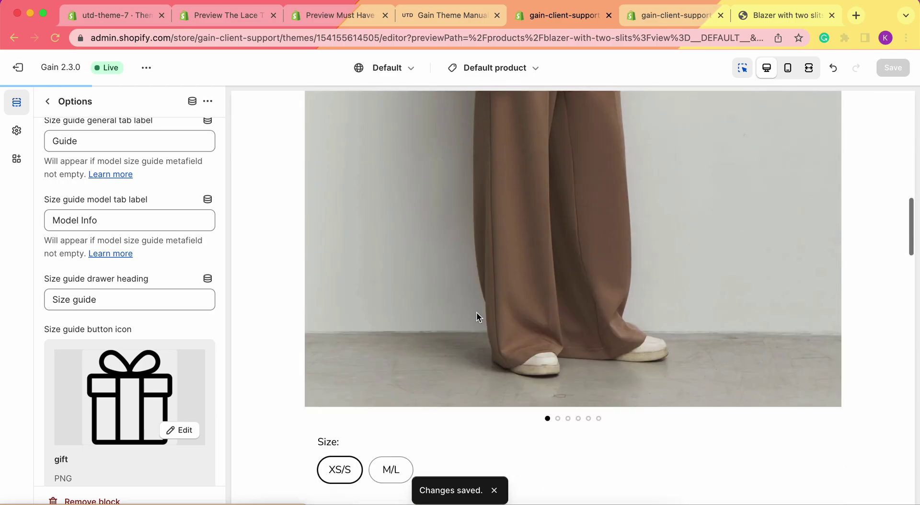
scroll(477, 312, down, 7)
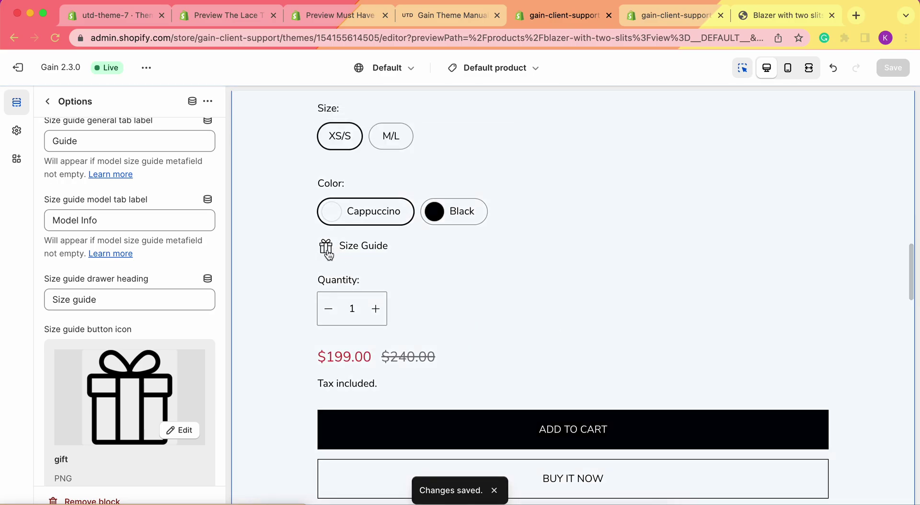
click(769, 17)
key(super+r)
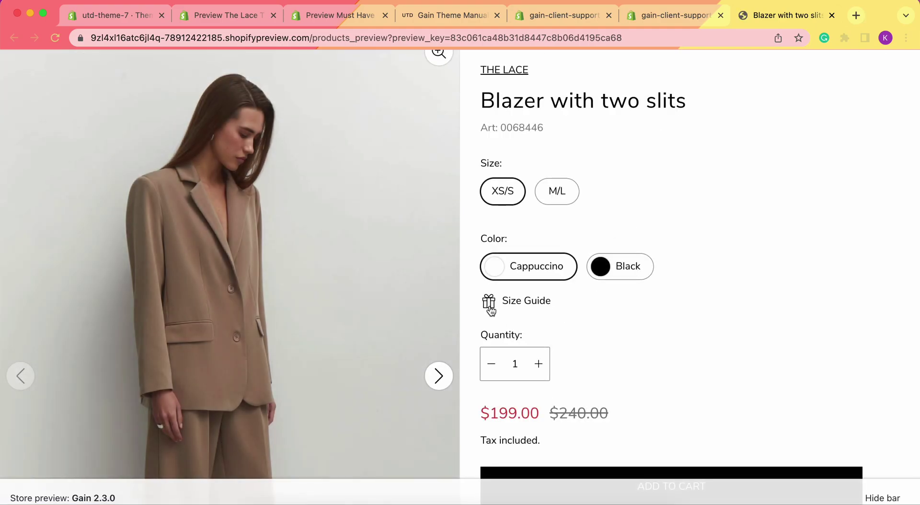
Set the size guide drawer heading to "Size guide Test" in the theme editor's Options block and save.
click(552, 24)
scroll(129, 384, down, 4)
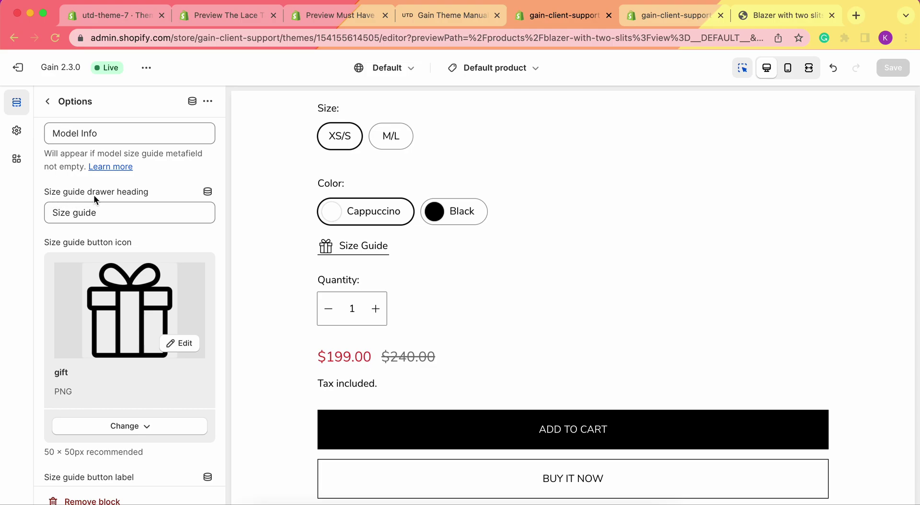
click(117, 220)
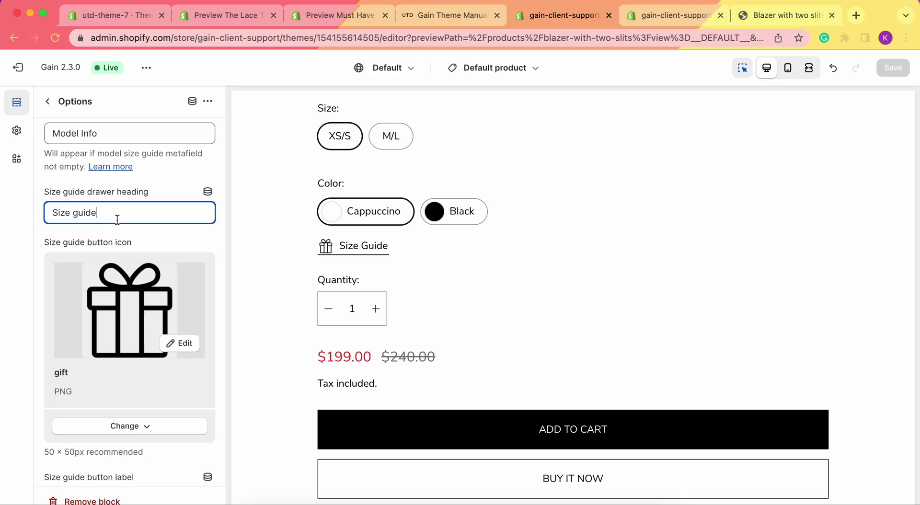
text(Test)
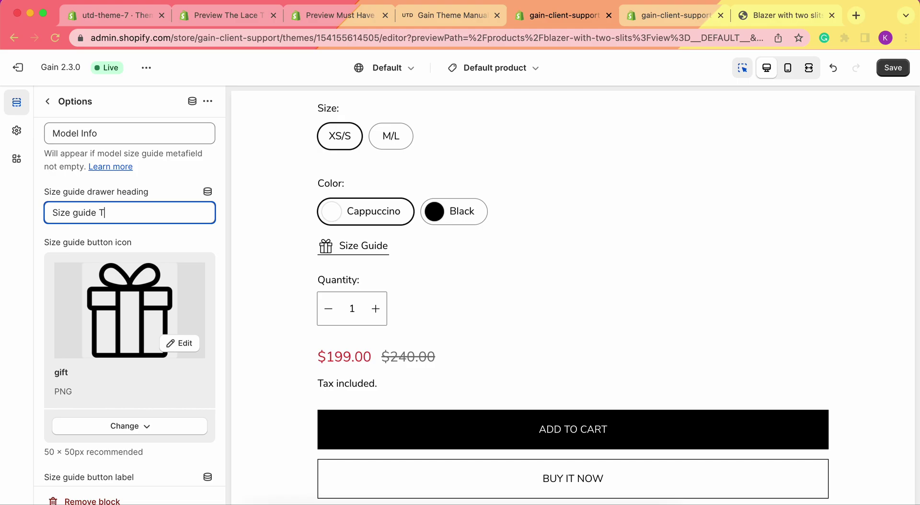
click(894, 67)
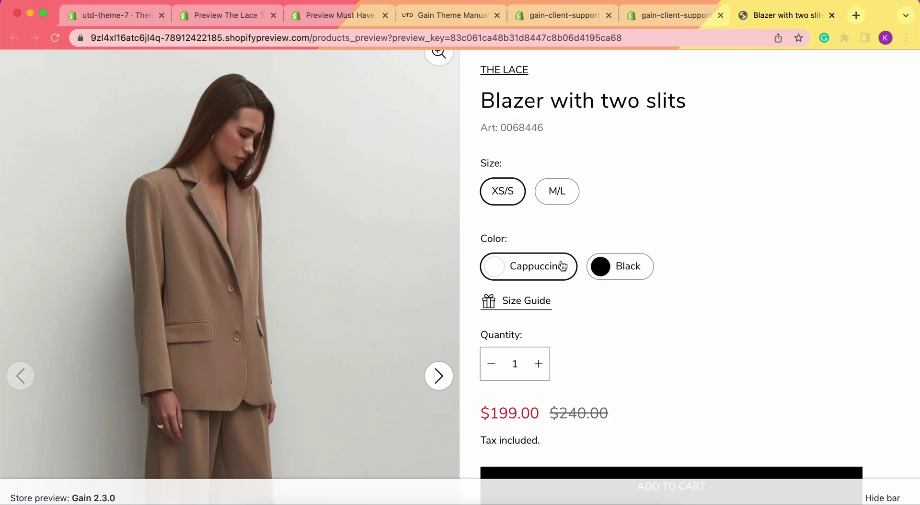
Reload the blazer's store preview and open the size guide drawer to check its heading.
click(792, 14)
key(super+r)
click(535, 302)
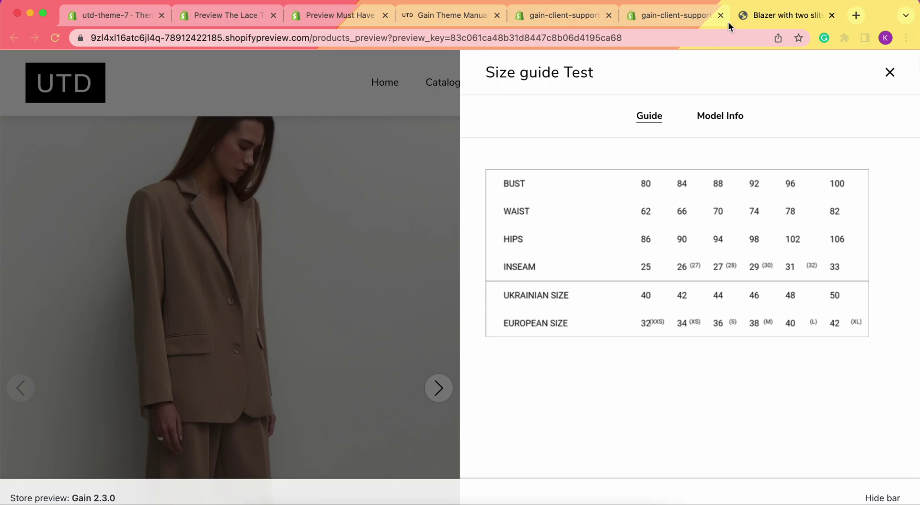
Set the size guide button label to "Size Guide1", save, and check the link in the blazer's store preview.
click(677, 14)
click(577, 13)
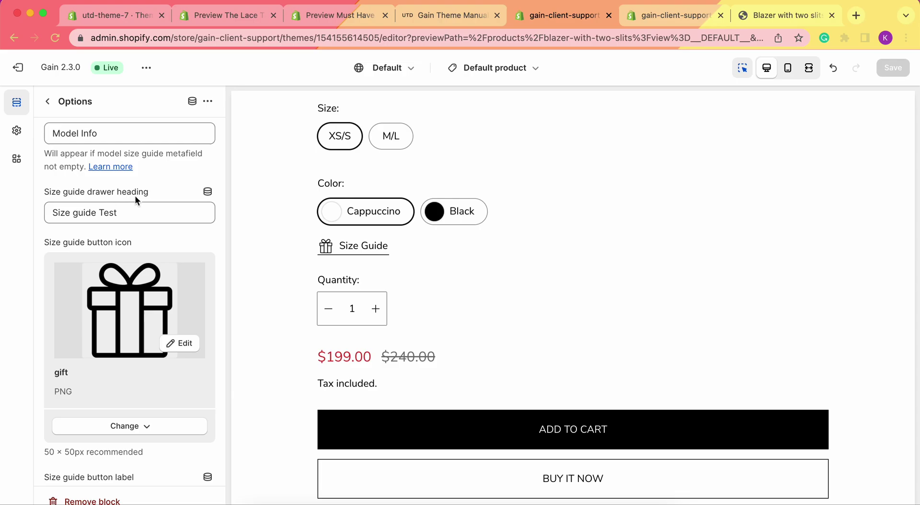
scroll(136, 199, down, 2)
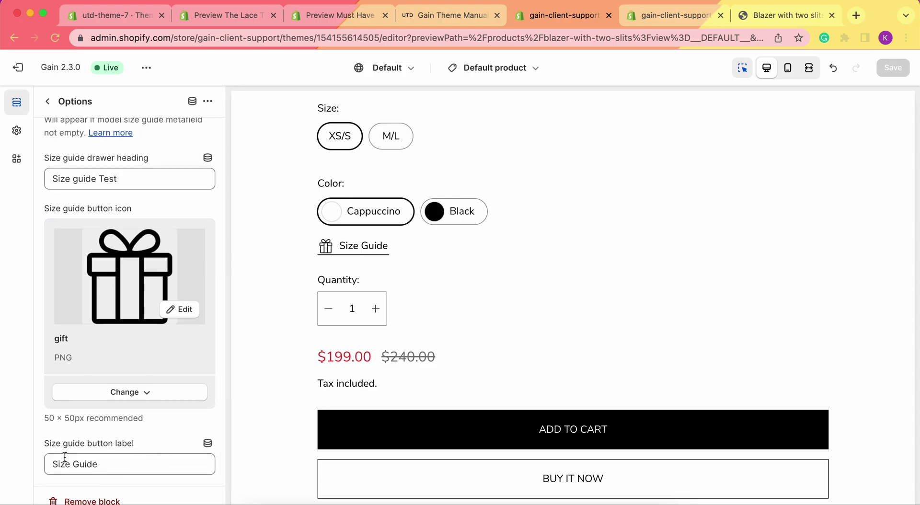
click(118, 465)
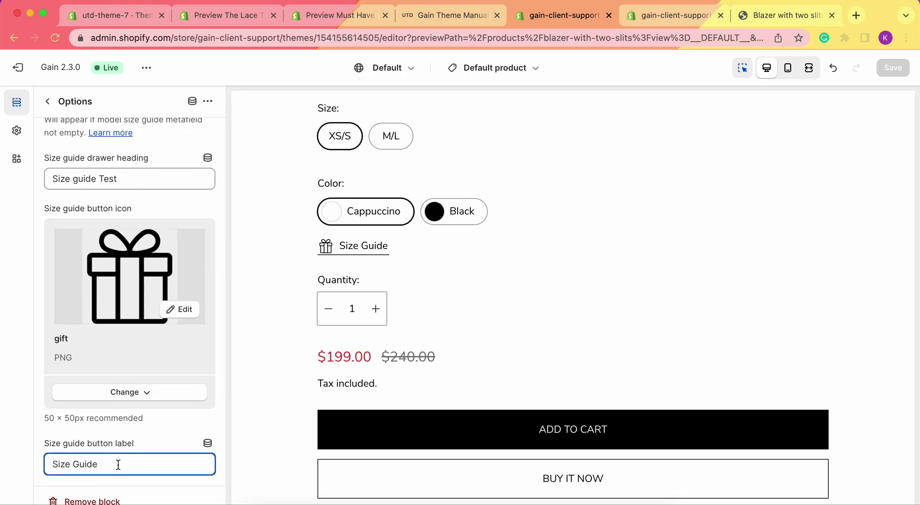
text(1)
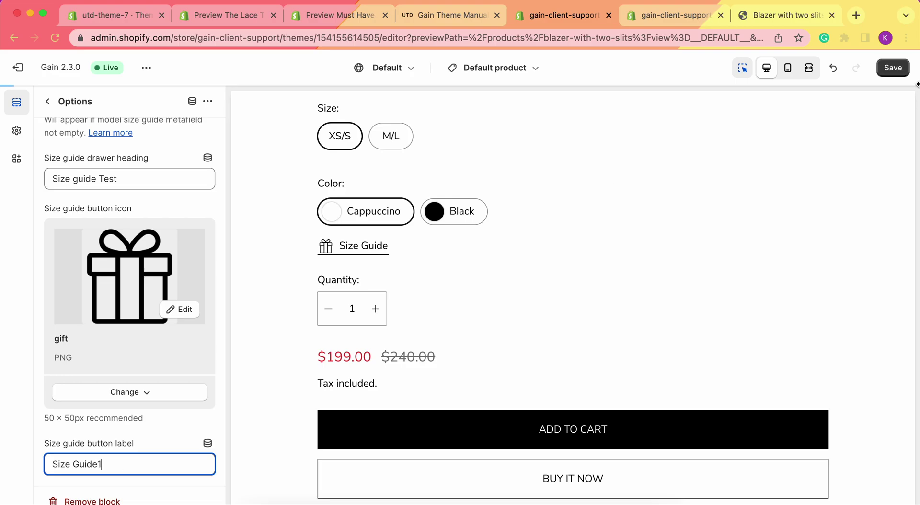
click(893, 69)
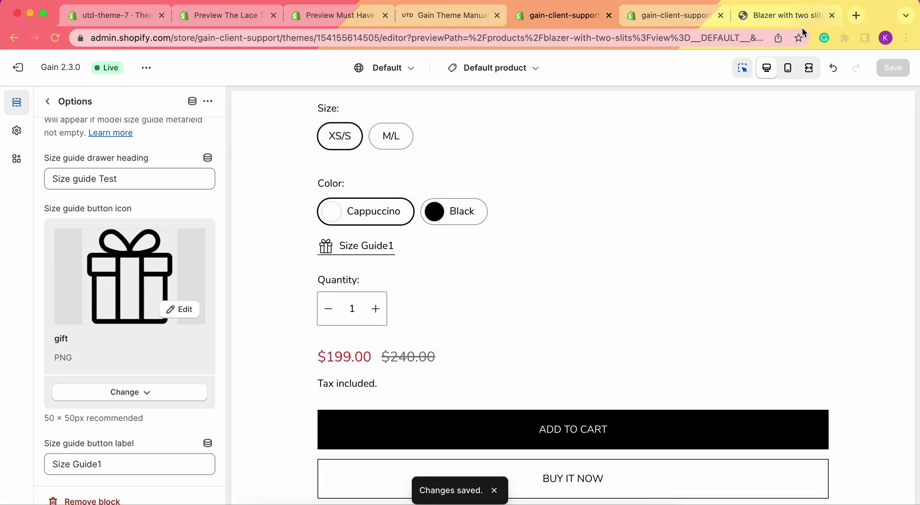
click(793, 17)
click(893, 72)
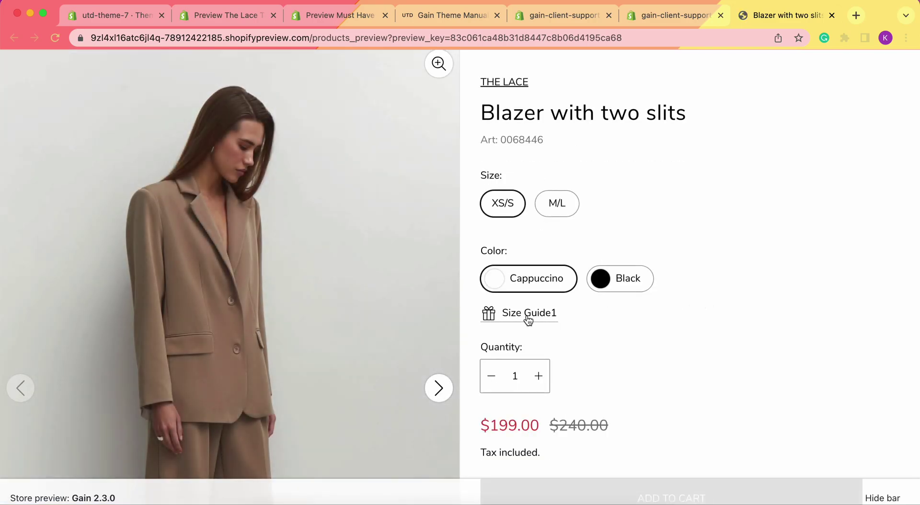
Restore the drawer heading to "Size guide" and the button label to "Size Guide" in the Options block, and save.
click(651, 23)
click(574, 21)
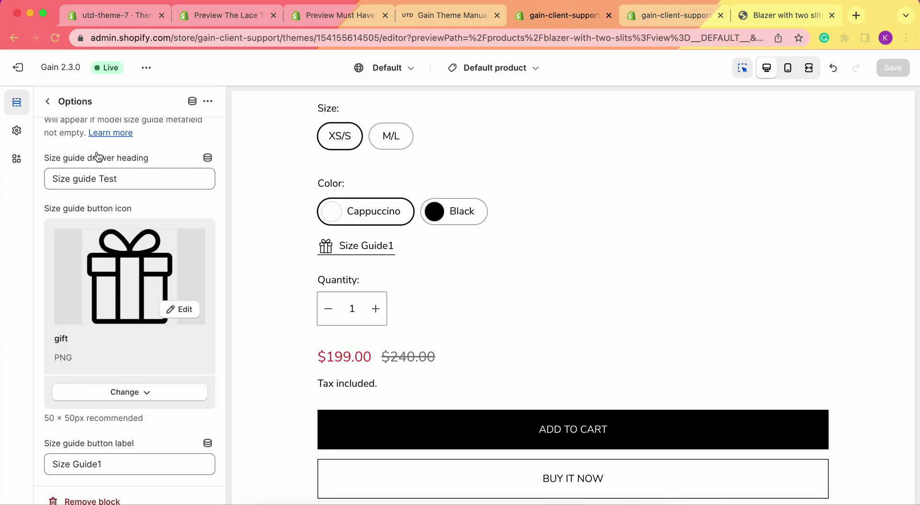
scroll(124, 211, up, 2)
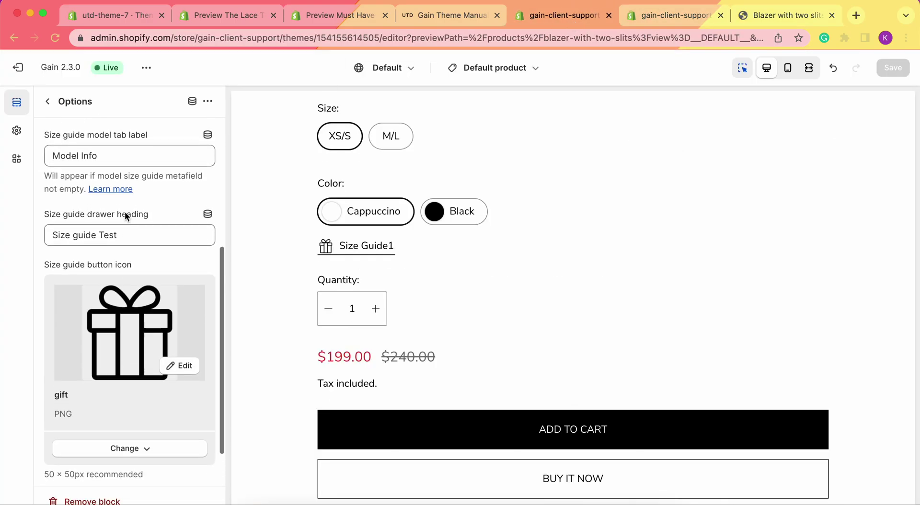
double_click(113, 234)
key(BackSpace)
scroll(110, 456, down, 2)
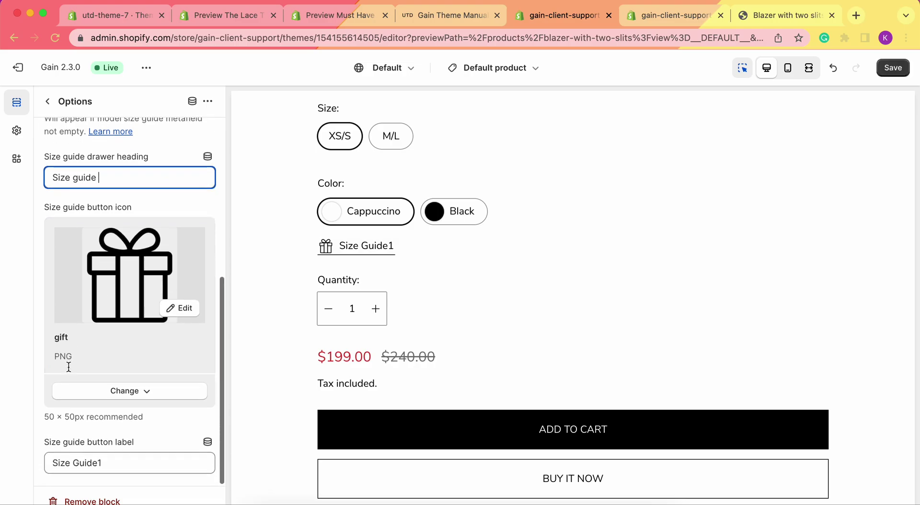
click(110, 456)
key(BackSpace)
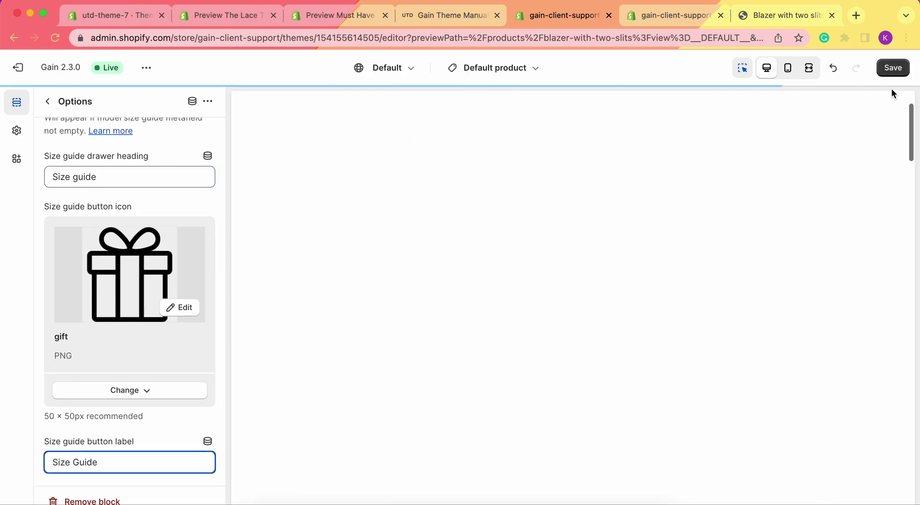
click(892, 69)
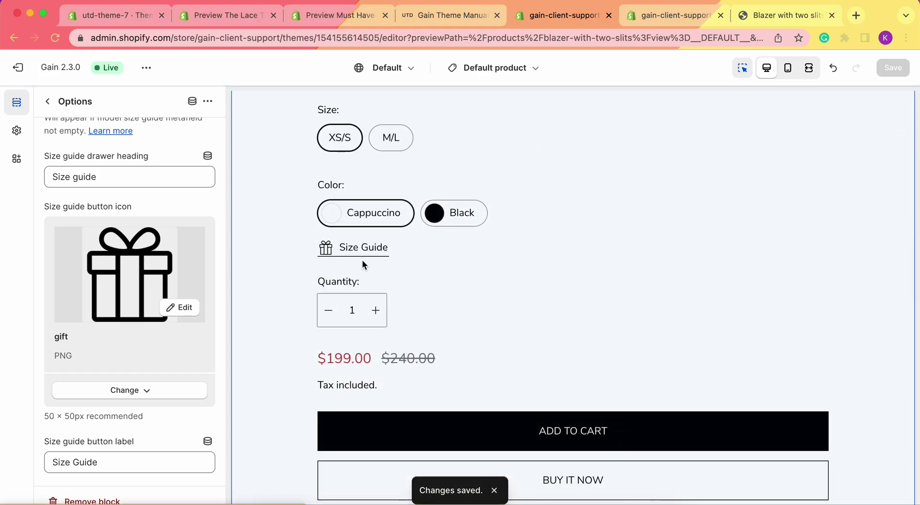
scroll(404, 254, up, 7)
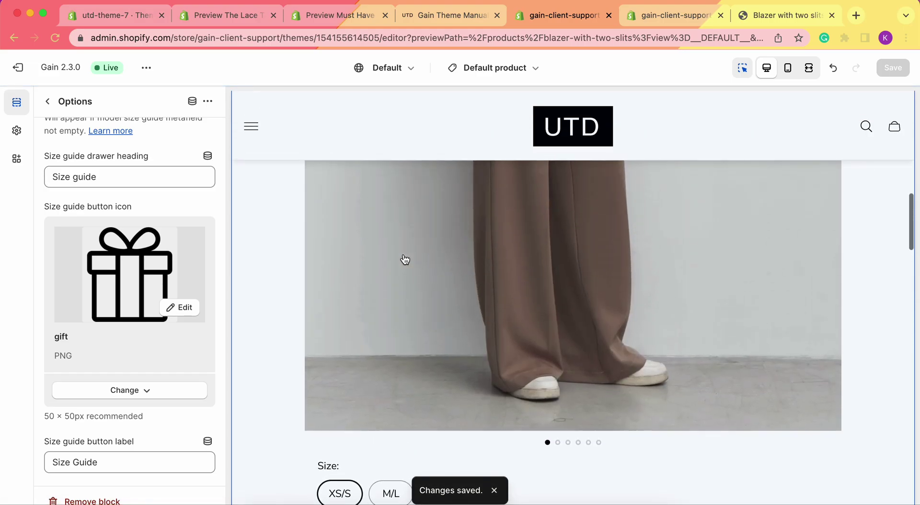
scroll(404, 255, down, 4)
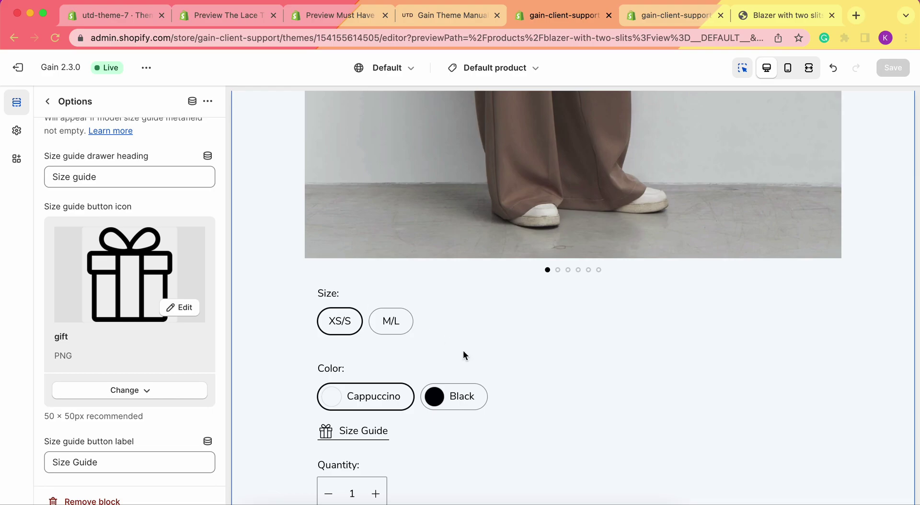
scroll(455, 348, down, 2)
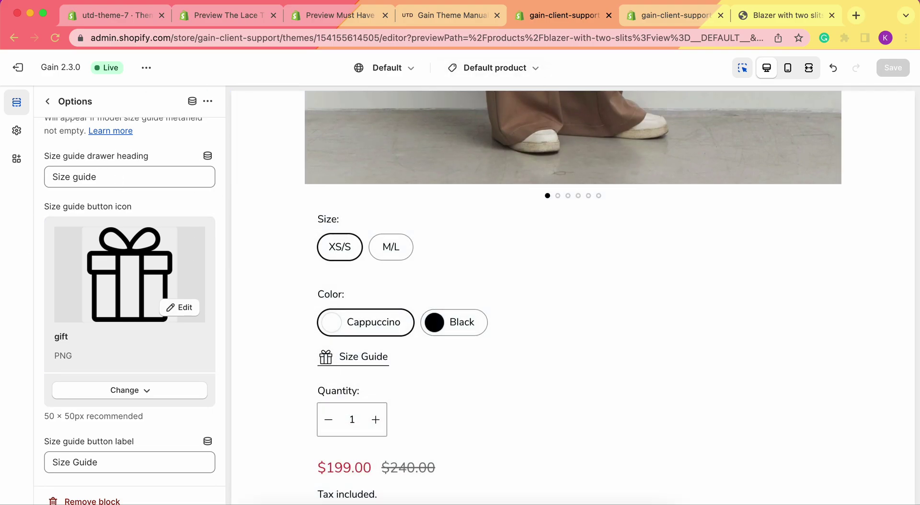
scroll(318, 231, up, 2)
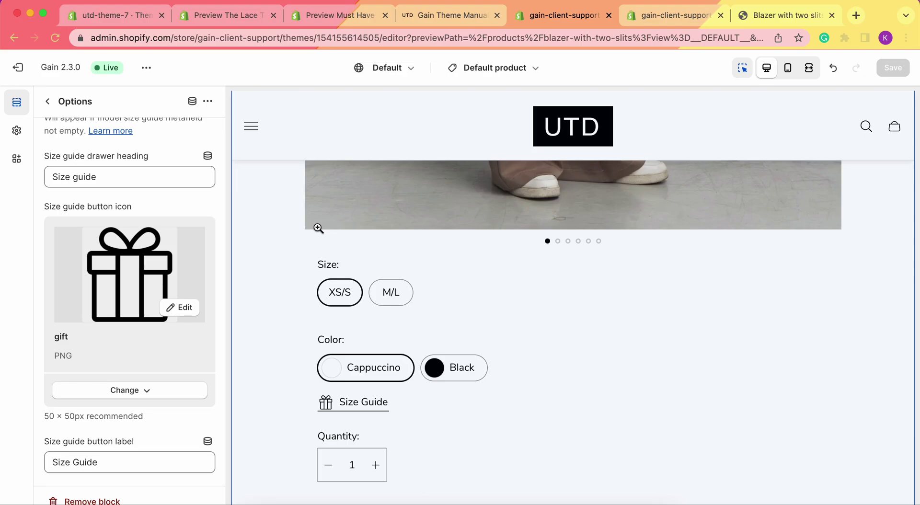
Switch to the Gain theme manual and review its size guide instructions on metafields, the popup and the link placement.
click(450, 22)
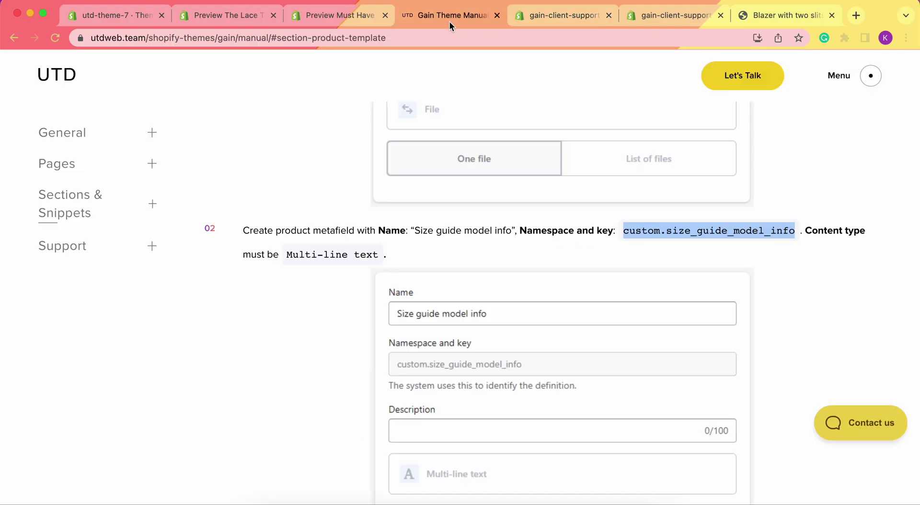
scroll(779, 158, down, 10)
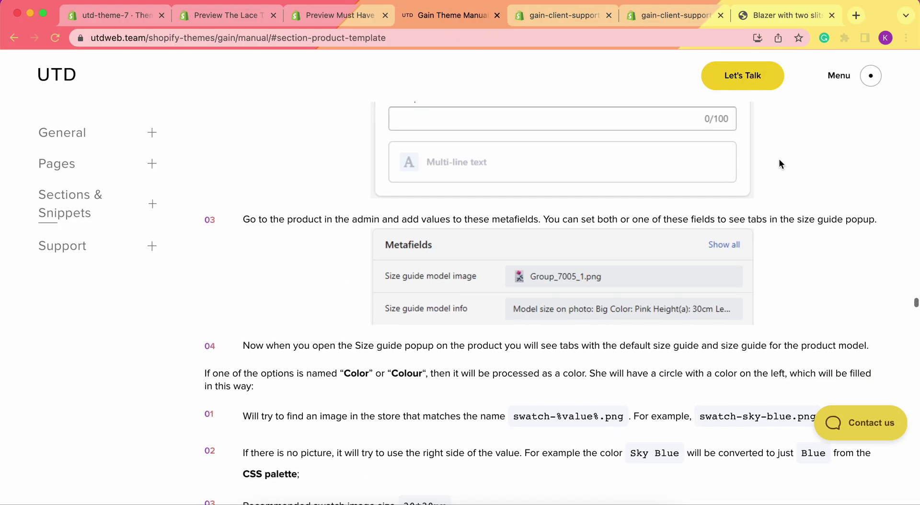
scroll(780, 161, up, 10)
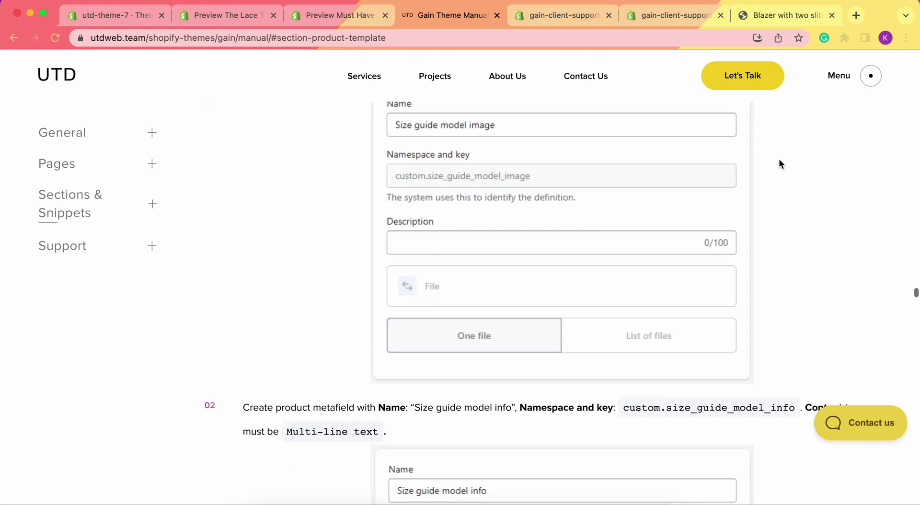
scroll(778, 161, up, 10)
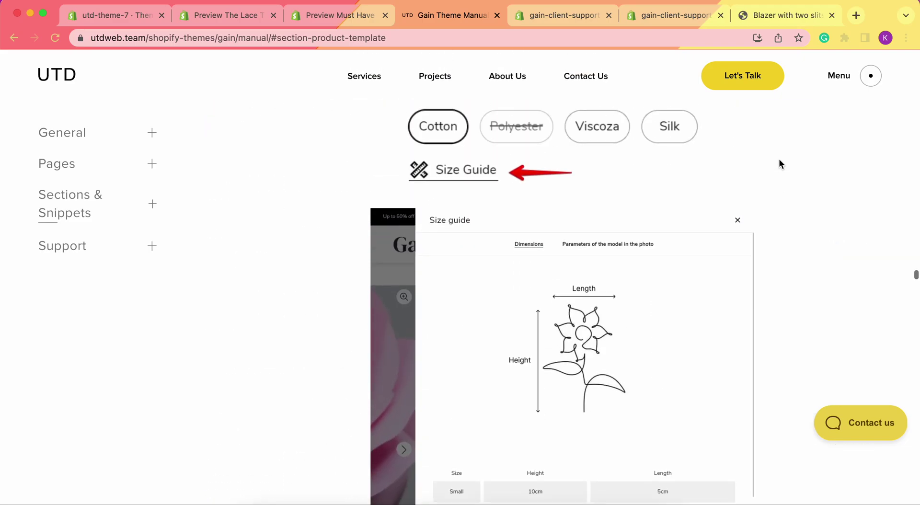
scroll(778, 161, up, 5)
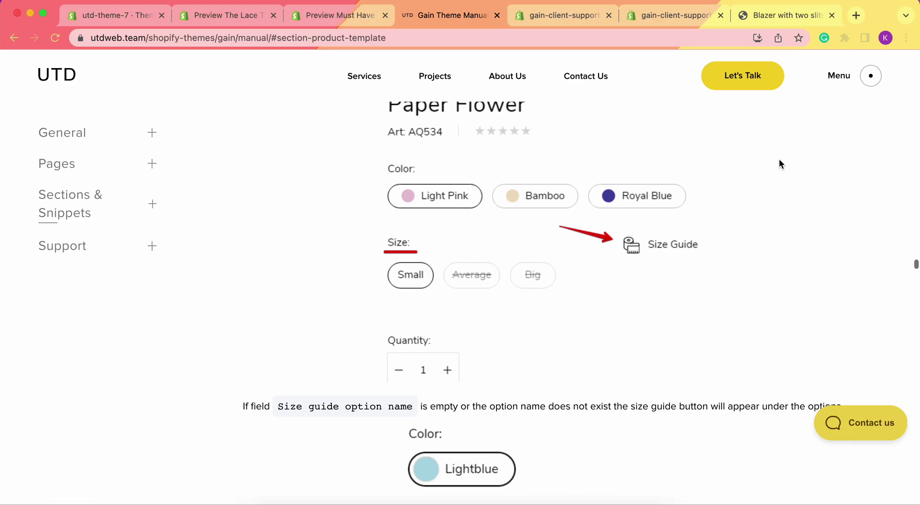